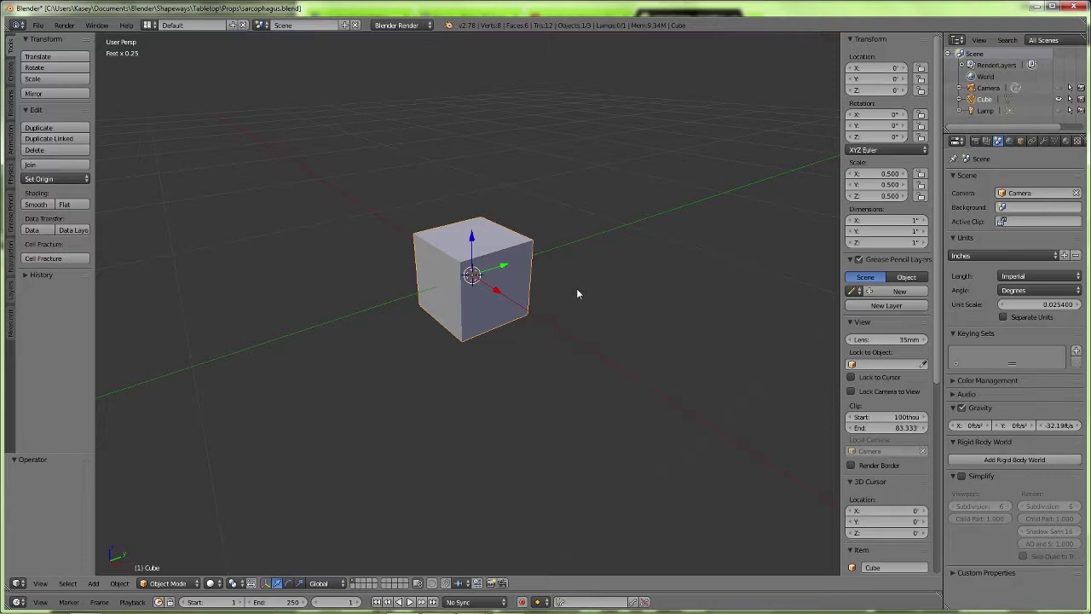
Look over the default cube and the display settings, and hide the 3D view's properties sidebar
middle_drag(434, 320, 555, 332)
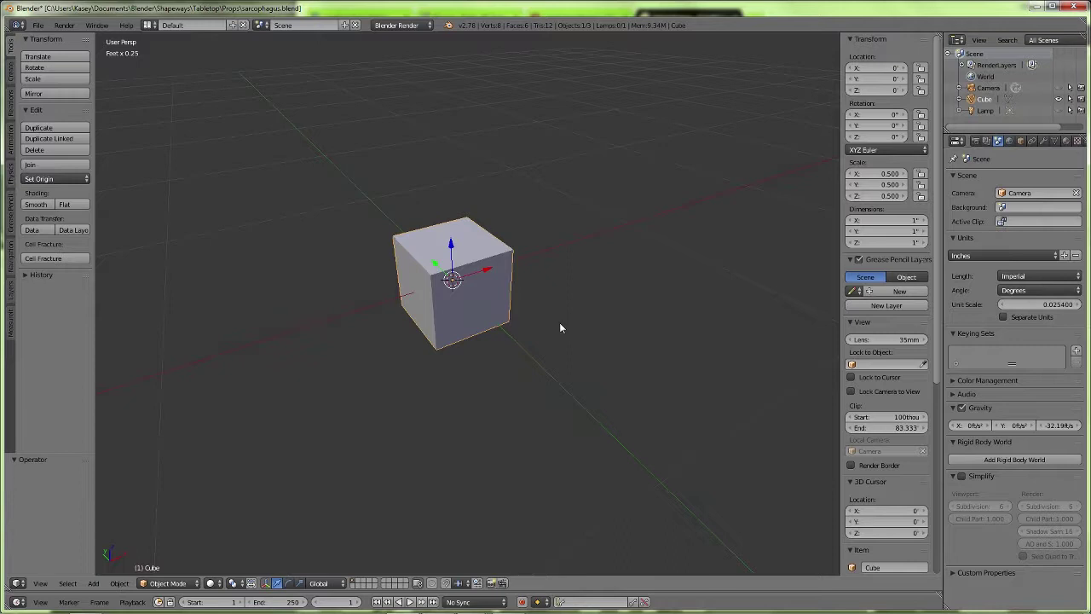
scroll(884, 372, down, 8)
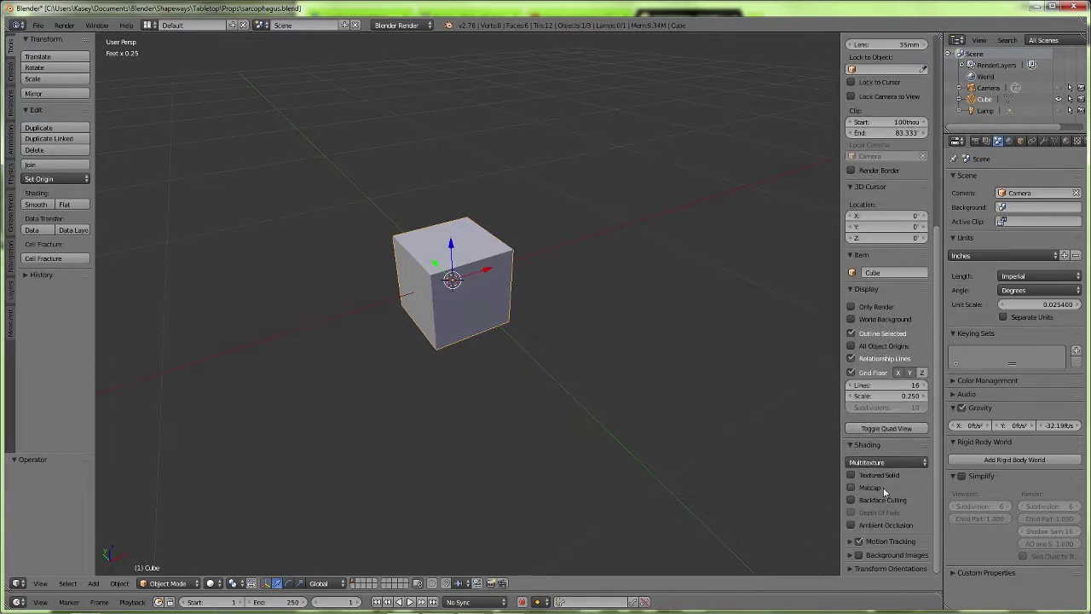
scroll(883, 372, up, 8)
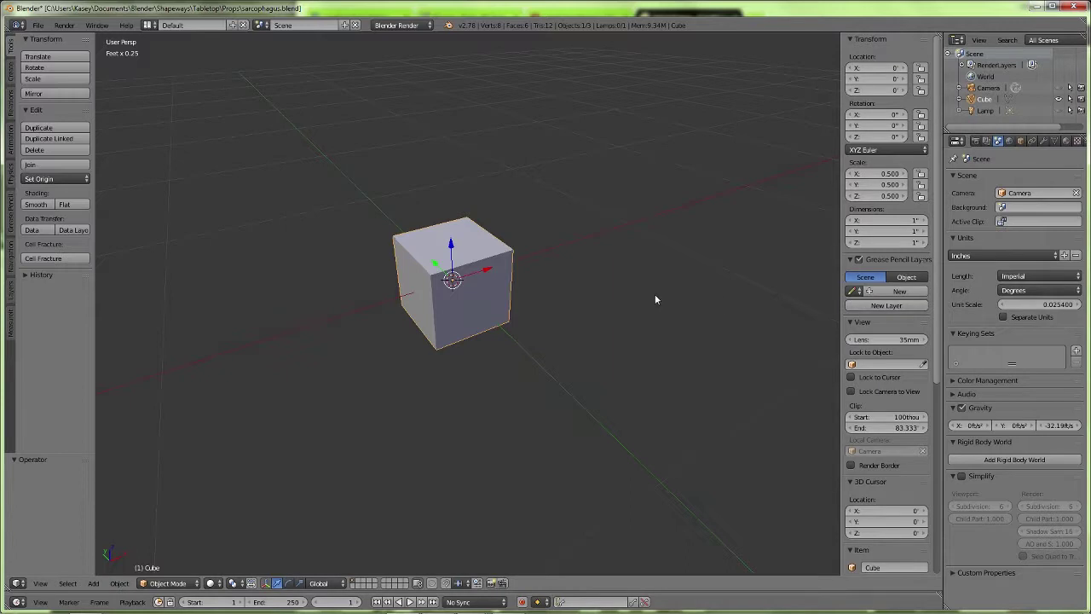
key(n)
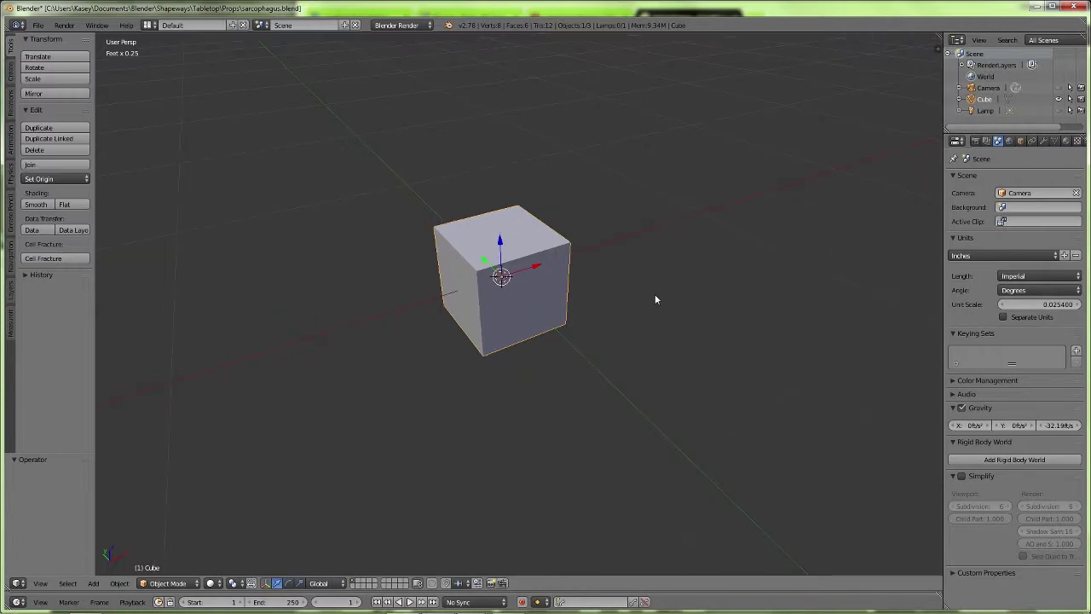
Maximize the modelling window and check the sarcophagus reference photos behind it before returning to the model
click(1058, 8)
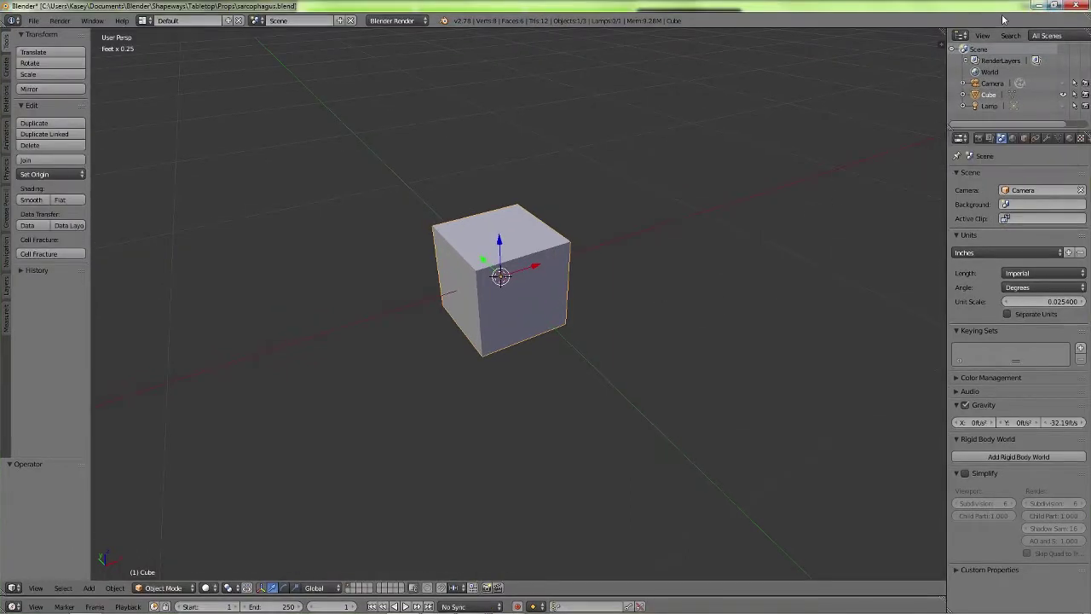
click(1036, 7)
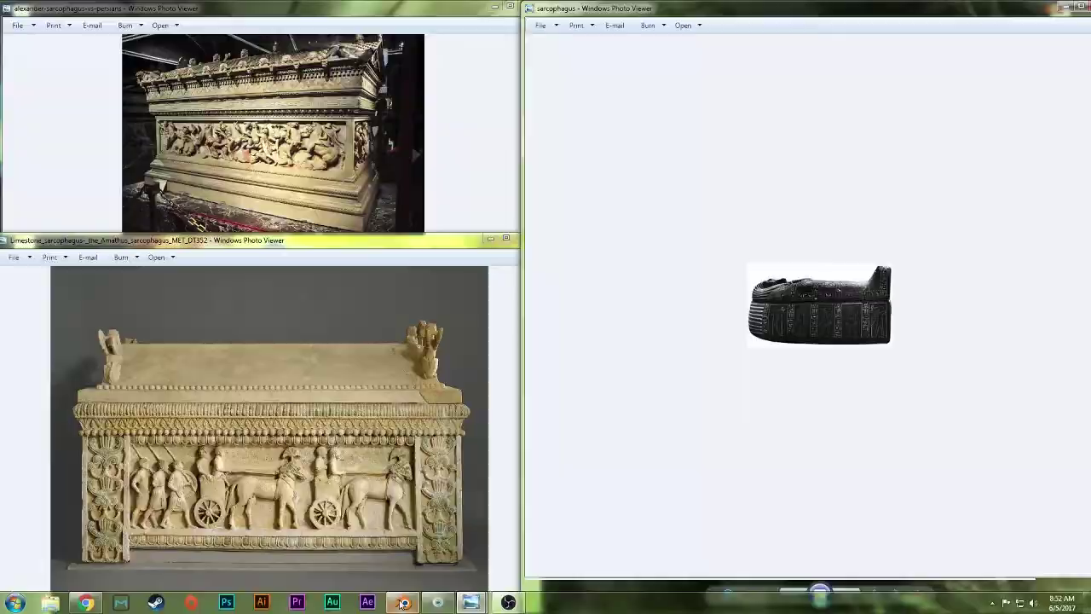
click(409, 600)
Enter edit mode on the cube, switch to the front orthographic view and subdivide the mesh once
middle_drag(489, 358, 539, 271)
scroll(539, 271, up, 5)
scroll(539, 274, down, 4)
key(Tab)
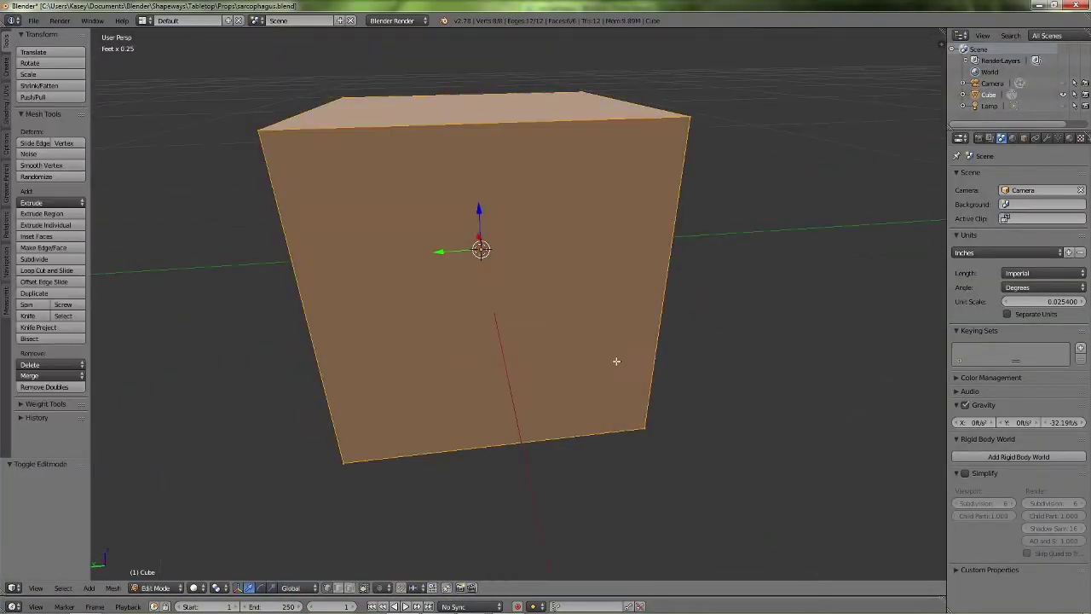
key(KP_1)
key(KP_5)
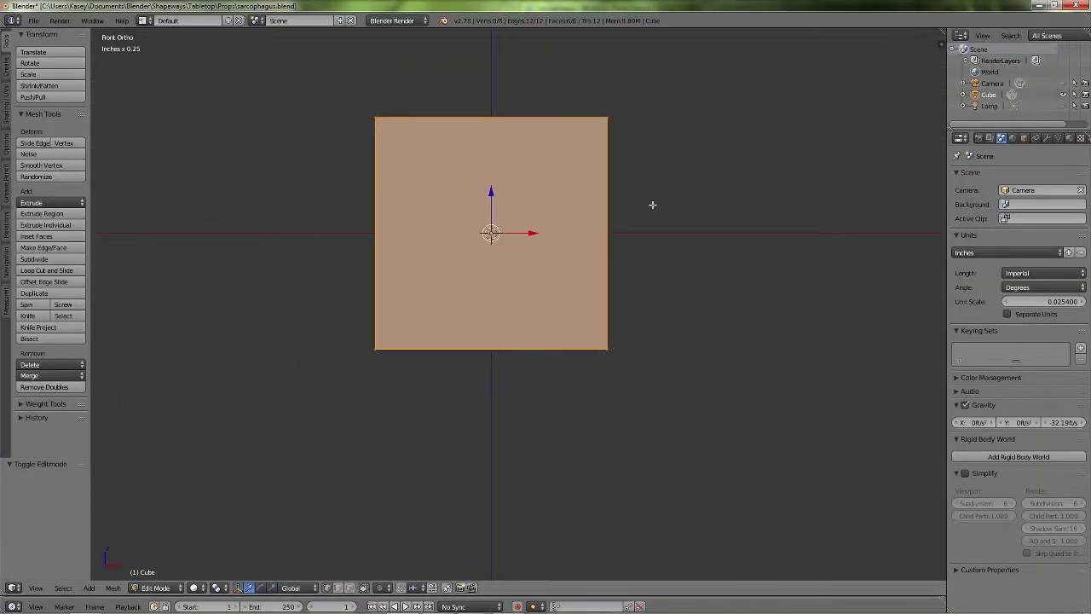
key(w)
click(312, 342)
Show the mesh as wireframe and delete the vertices of the cube's negative-X side
key(a)
key(z)
key(b)
drag(337, 40, 430, 414)
key(x)
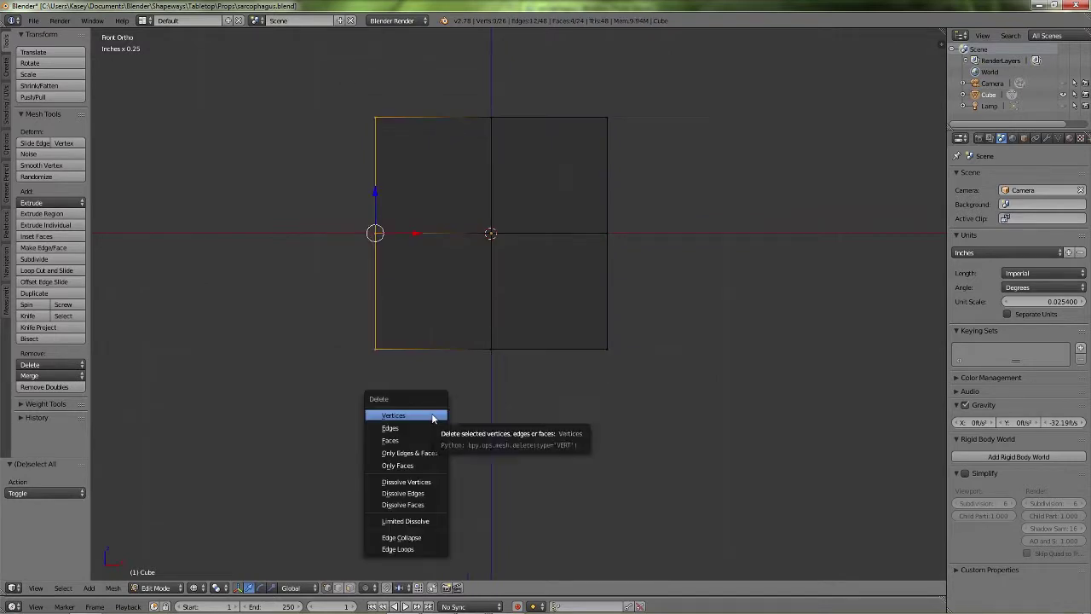
click(432, 418)
Add a Mirror modifier across the X axis with Clipping enabled
click(1046, 138)
click(1008, 178)
click(898, 287)
click(995, 280)
Test the mirror clipping by moving a top centre vertex, and undo the trial vertex dissolve
right_click(497, 121)
drag(533, 117, 766, 116)
click(995, 280)
click(996, 280)
key(ctrl+x)
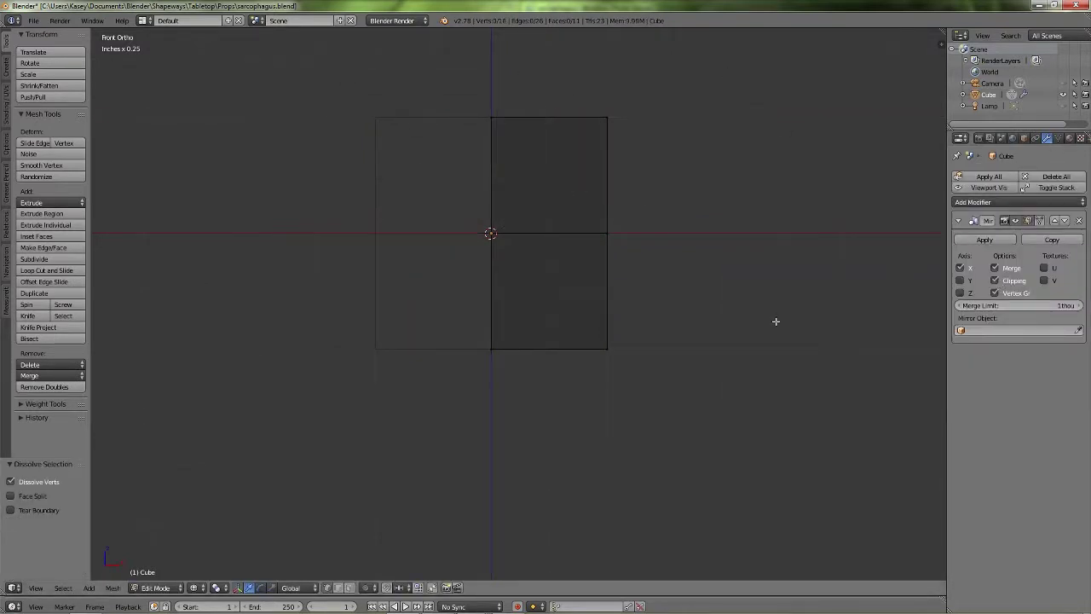
middle_drag(776, 321, 702, 302)
key(ctrl+z)
key(ctrl+z)
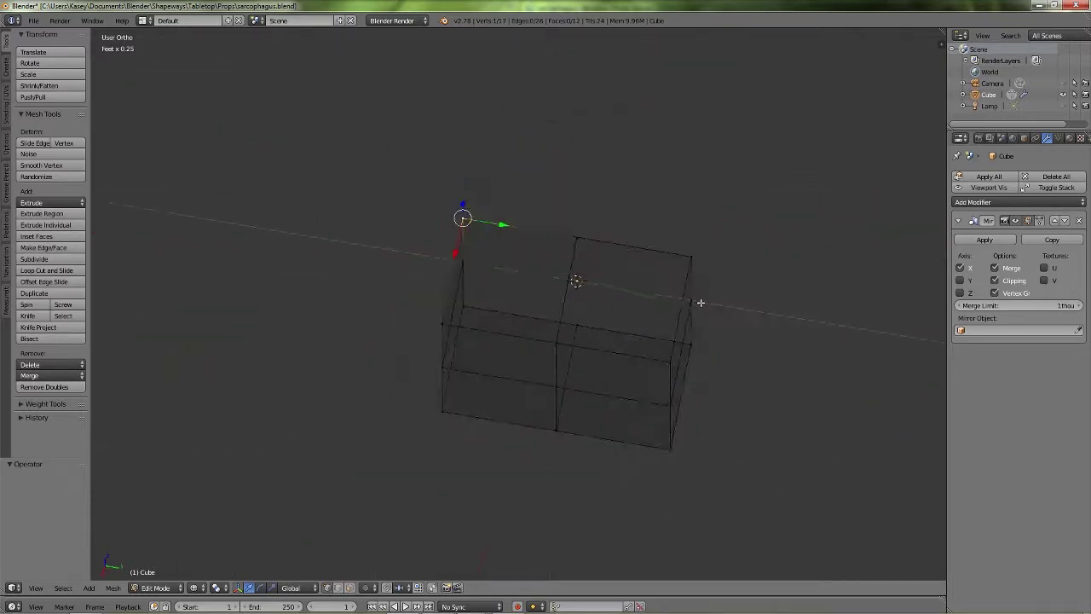
key(KP_7)
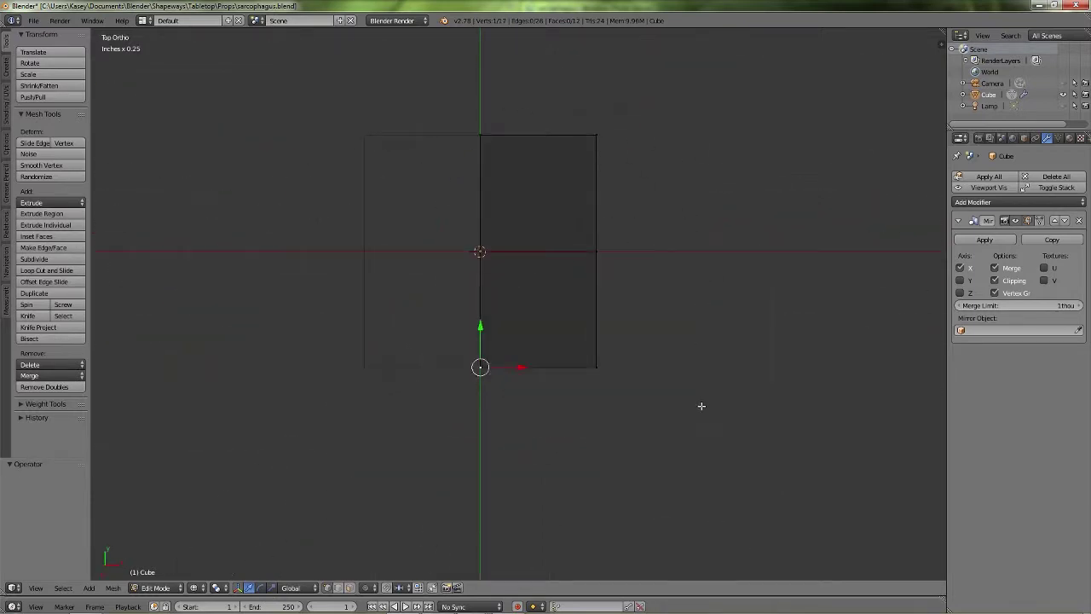
key(s)
key(y)
right_click(672, 401)
Select the whole mesh and scale it along Y to about 0.506 in the top view
key(a)
key(a)
key(s)
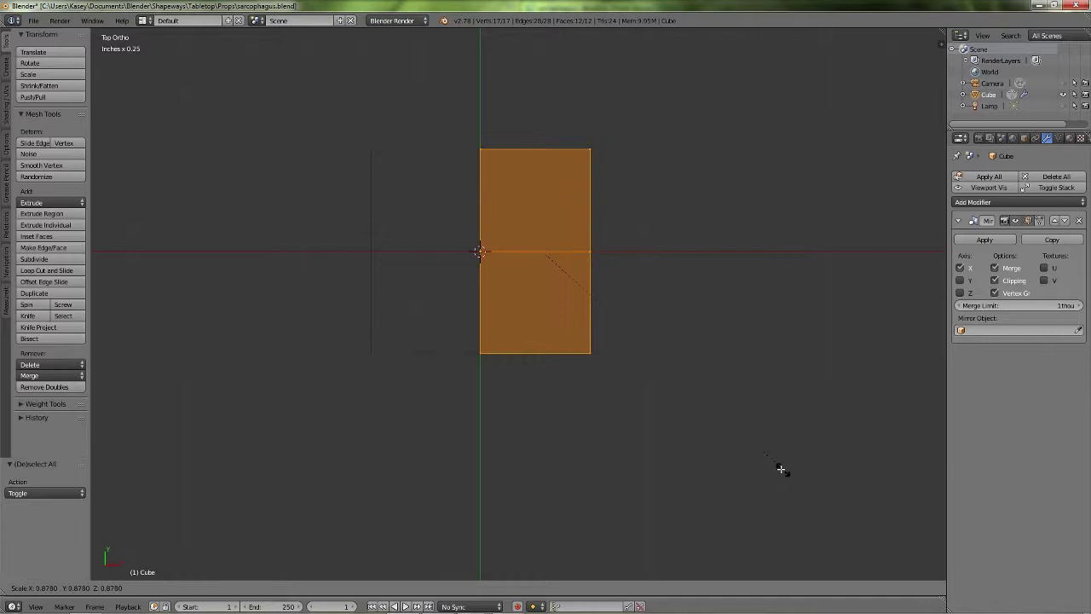
key(y)
click(665, 391)
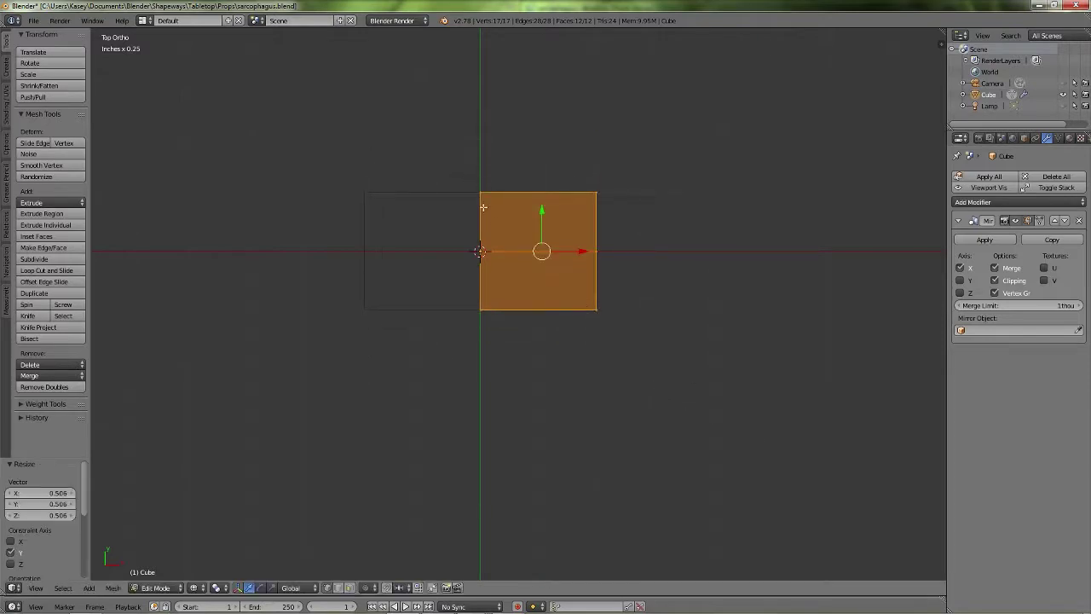
Scale the whole mesh down along Z in the right side view to reduce the block's height
key(KP_3)
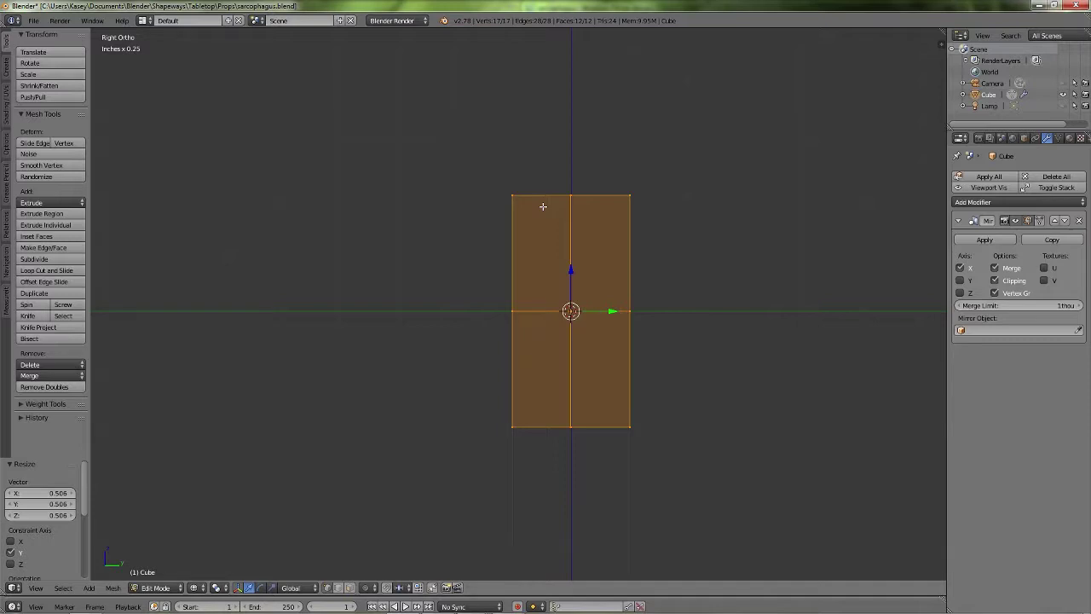
key(s)
key(z)
click(691, 318)
Raise the two top centre vertices about 239.6 thou along Z to form a gabled roof, and return to solid shading
middle_drag(691, 318, 639, 279)
key(a)
right_click(612, 258)
shift+right_click(523, 238)
drag(567, 210, 562, 159)
middle_drag(545, 247, 601, 275)
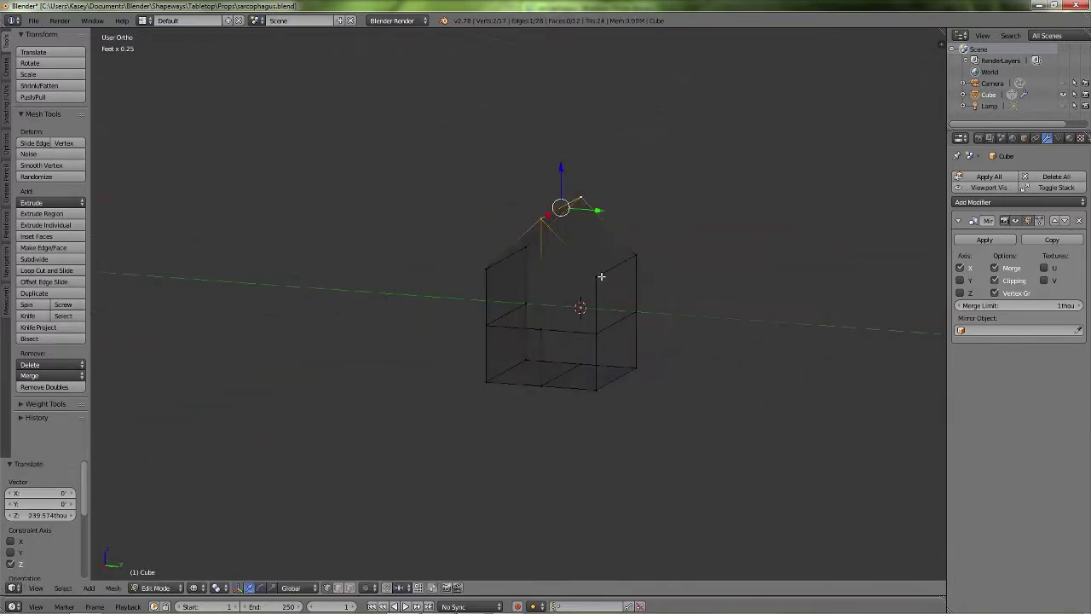
key(z)
middle_drag(656, 383, 637, 399)
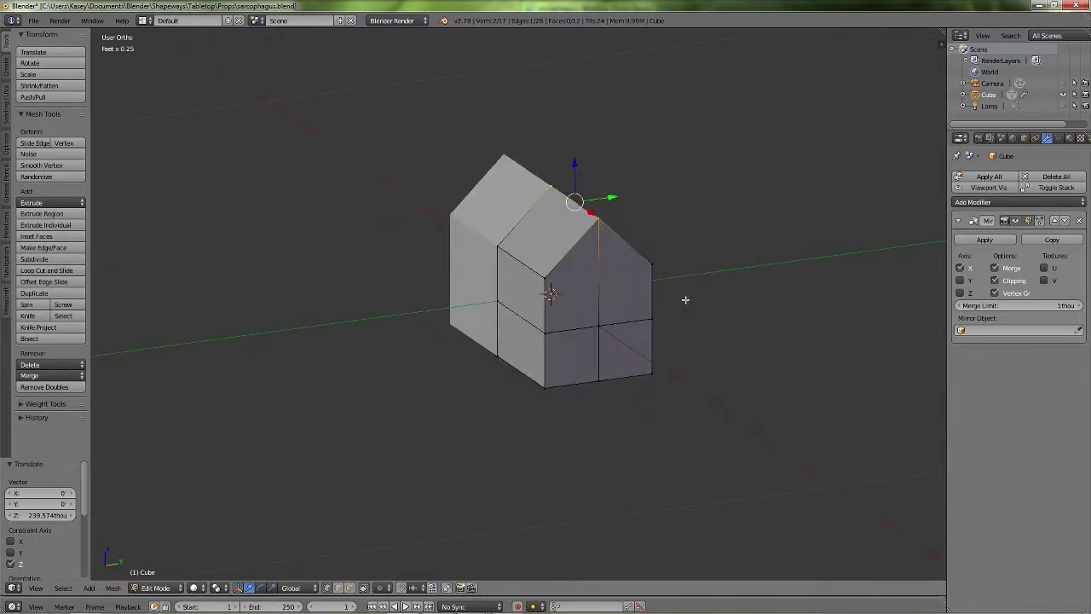
Delete the vertices of the mesh's positive-Y half and enable the Y axis in the Mirror modifier
middle_drag(685, 299, 677, 299)
key(a)
key(b)
drag(599, 210, 662, 395)
key(x)
click(662, 395)
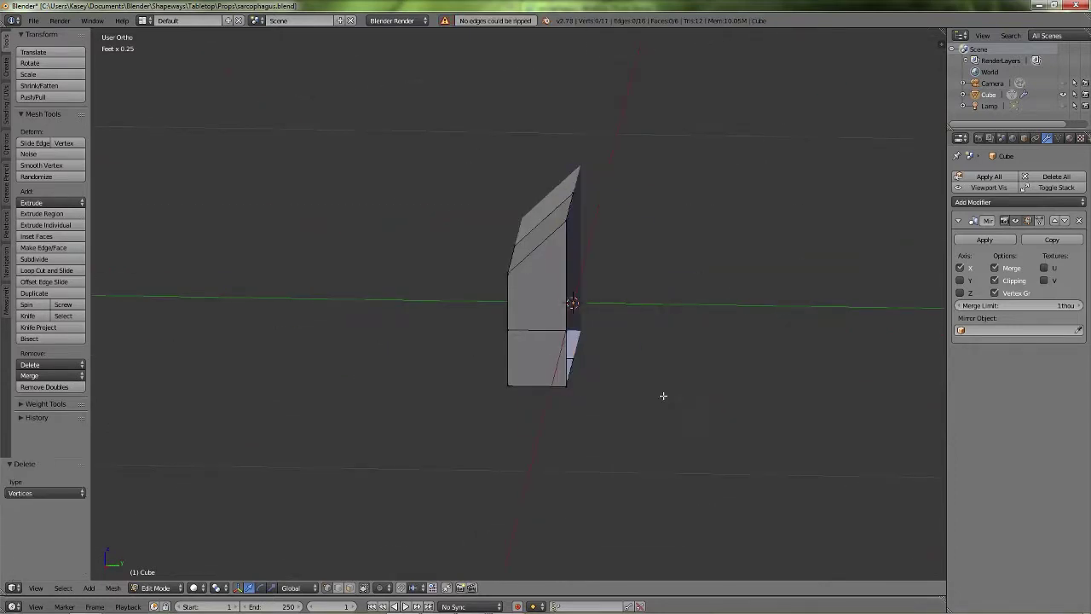
click(960, 281)
middle_drag(497, 263, 576, 334)
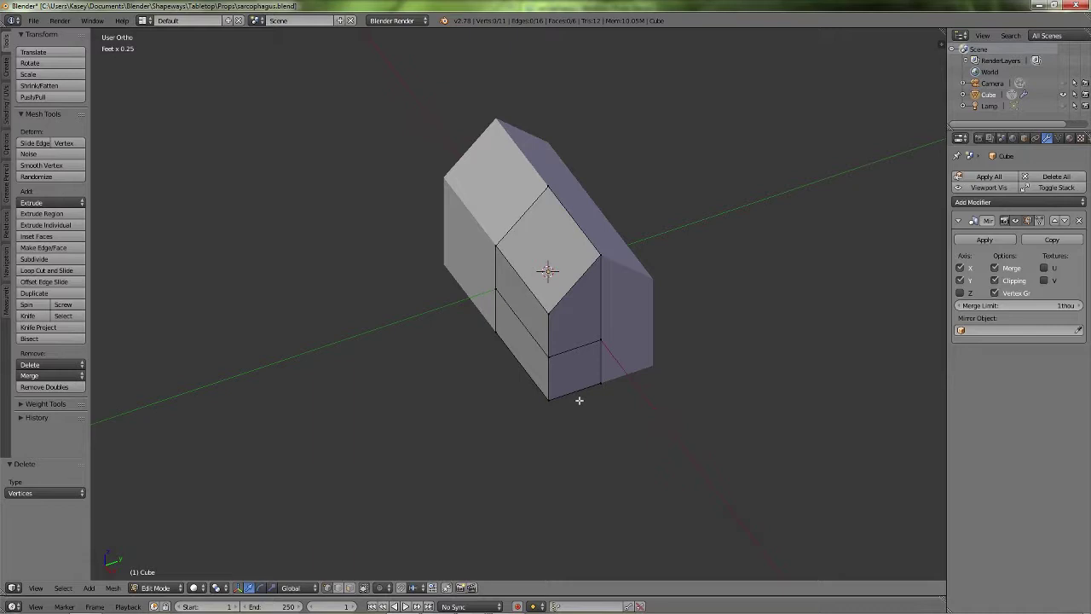
Try adding two loop cuts near the corner, one along the long side and one near the end
middle_drag(579, 400, 654, 282)
middle_drag(516, 417, 585, 322)
key(ctrl+r)
click(588, 255)
click(565, 226)
key(ctrl+r)
click(534, 244)
click(569, 256)
Select the loop running along the long side, search the operators for "loop" and try Loop Cut and Slide
middle_drag(665, 319, 493, 288)
alt+right_click(597, 312)
key(KP_7)
scroll(747, 317, up, 6)
key(space)
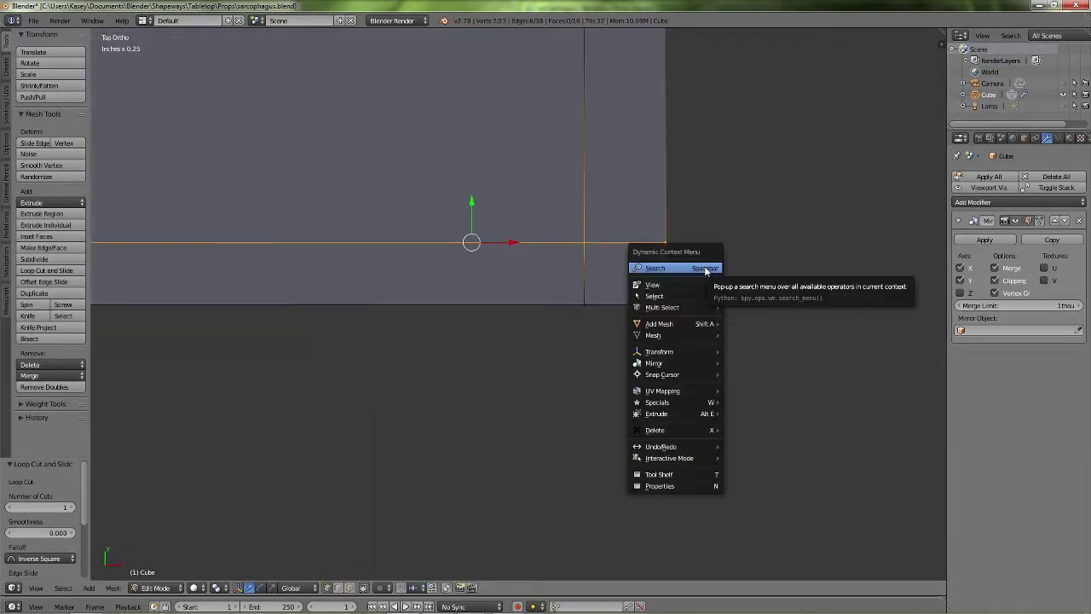
click(704, 266)
text(loop)
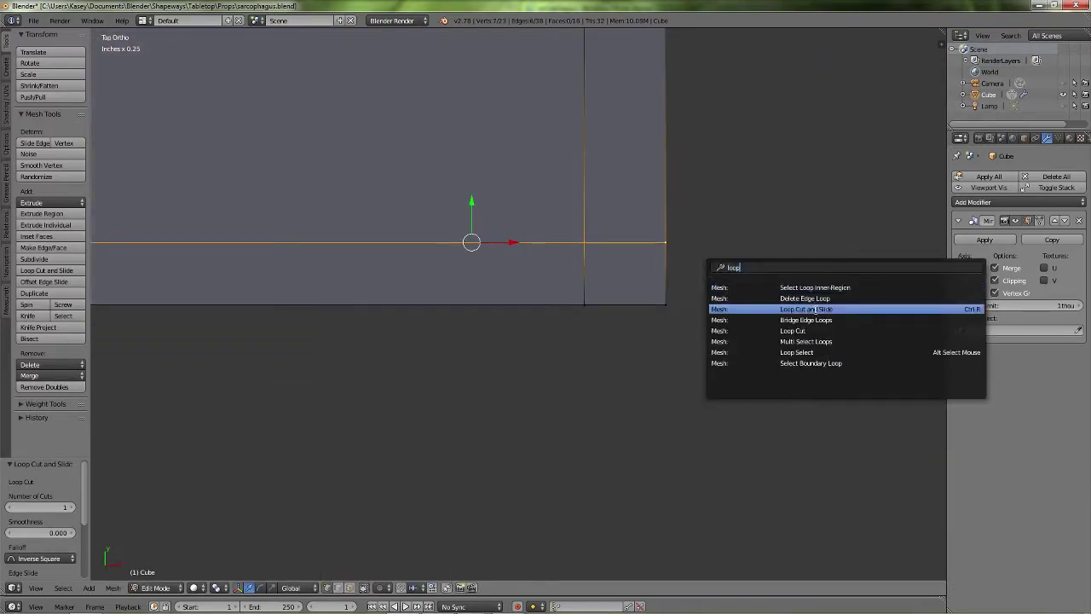
click(802, 309)
right_click(749, 264)
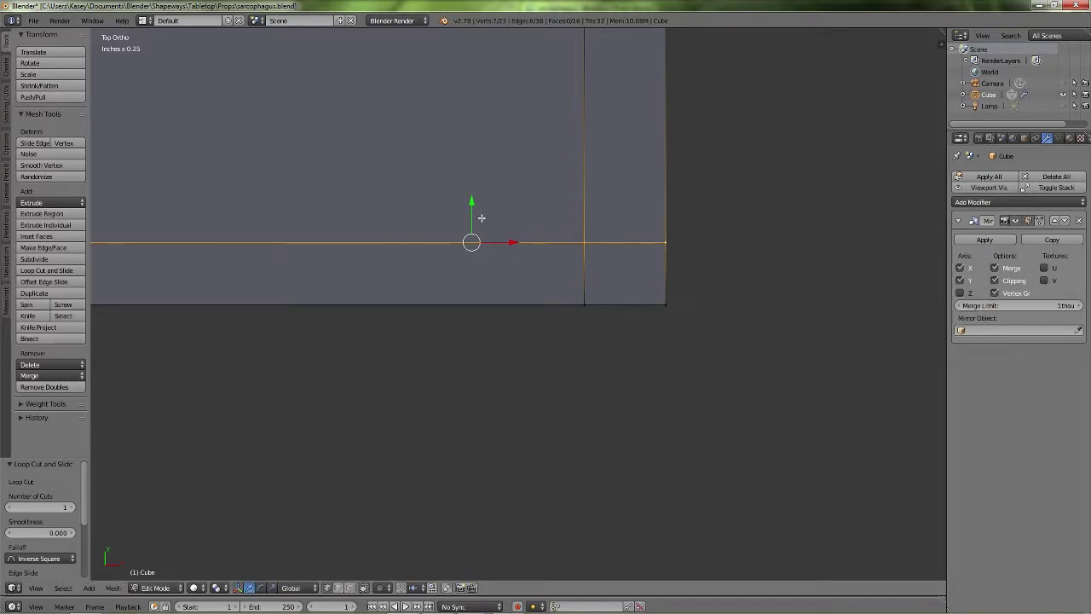
Undo the two trial loop cuts near the corner
middle_drag(480, 219, 404, 153)
key(ctrl+z)
key(ctrl+z)
key(ctrl+z)
Add two loop cuts in the top view, one near the long side and one near the end, to outline the corner post
key(KP_7)
scroll(728, 229, down, 2)
key(ctrl+r)
click(614, 184)
click(594, 247)
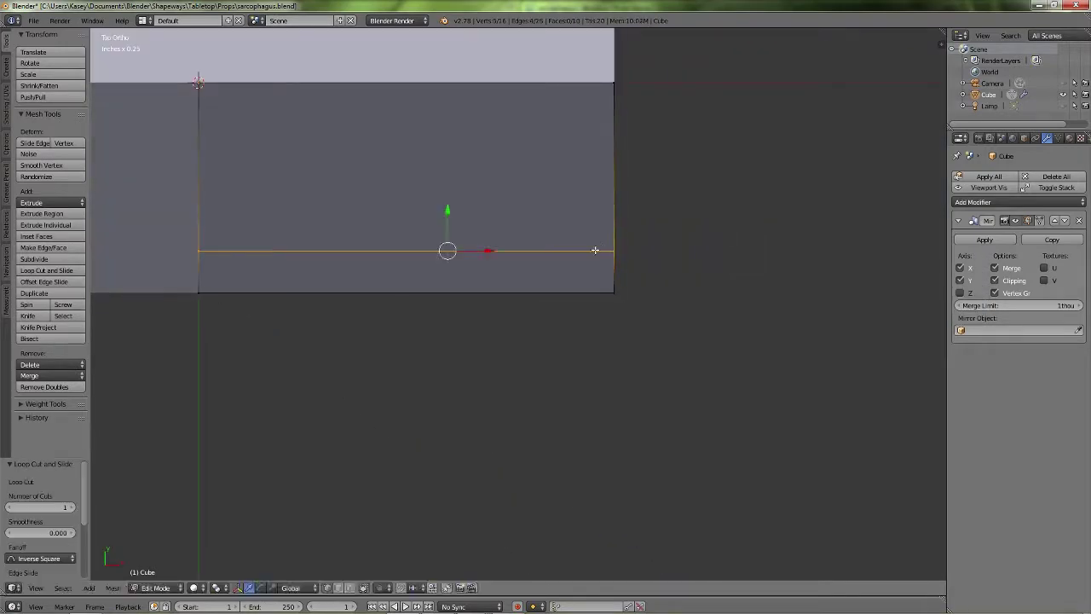
key(ctrl+r)
click(520, 255)
click(687, 260)
Switch to face selection and add a horizontal loop cut around the walls just below the eave
middle_drag(715, 295, 626, 154)
click(350, 588)
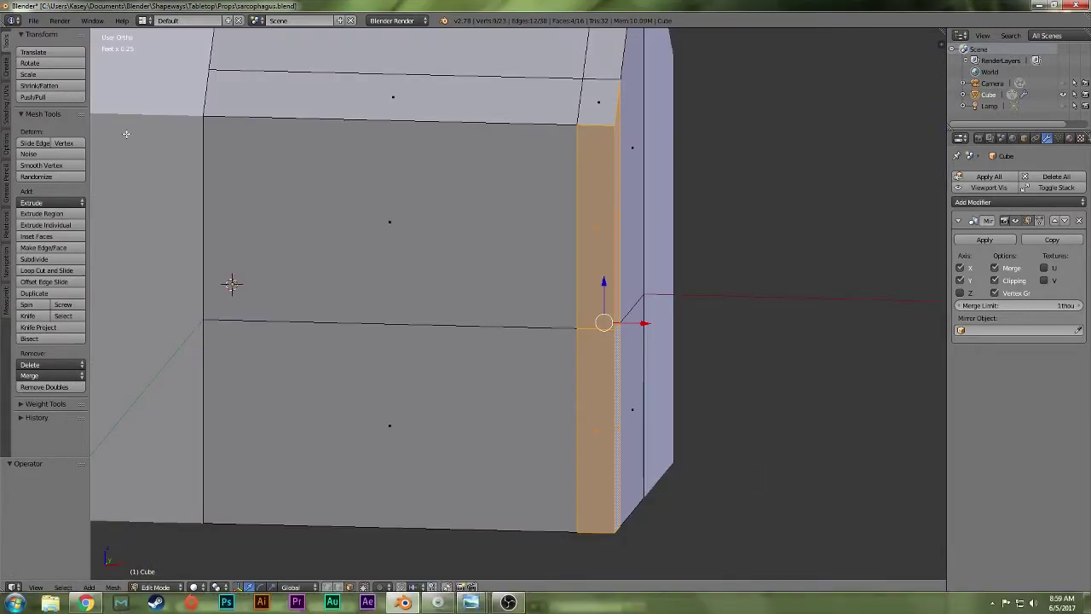
key(ctrl+r)
click(590, 227)
click(586, 174)
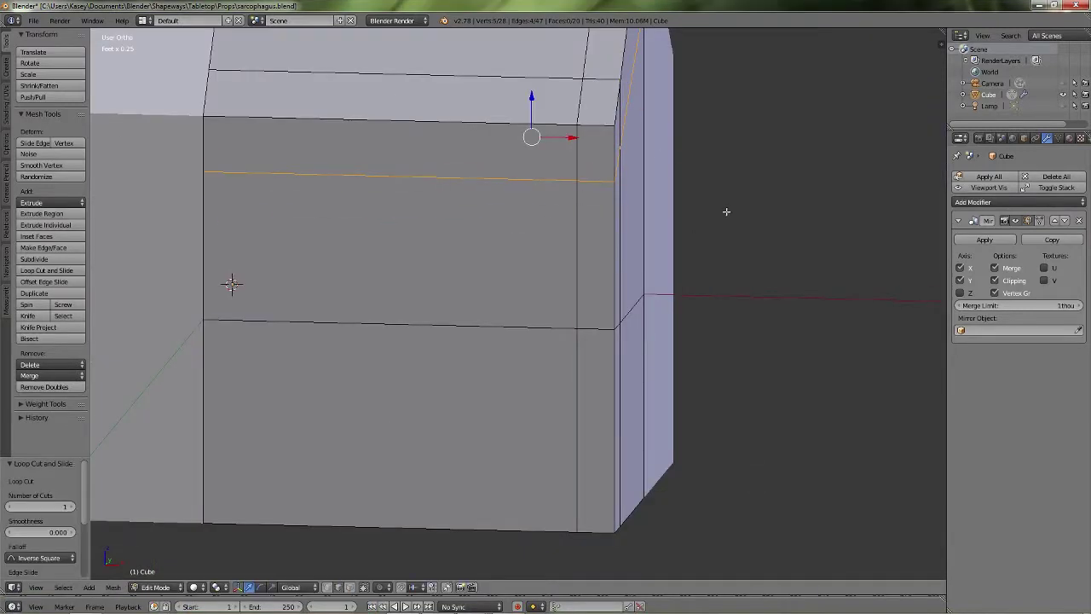
Flatten the new wall loop along Z so it runs level, and lower it about 32 thou
key(s)
key(z)
click(539, 141)
key(s)
key(z)
click(532, 127)
Select the four wall panel faces on the long side and the end, and show them in top wireframe view
middle_drag(533, 127, 429, 480)
right_click(434, 412)
shift+right_click(435, 239)
shift+right_click(684, 247)
shift+right_click(692, 397)
key(KP_7)
key(z)
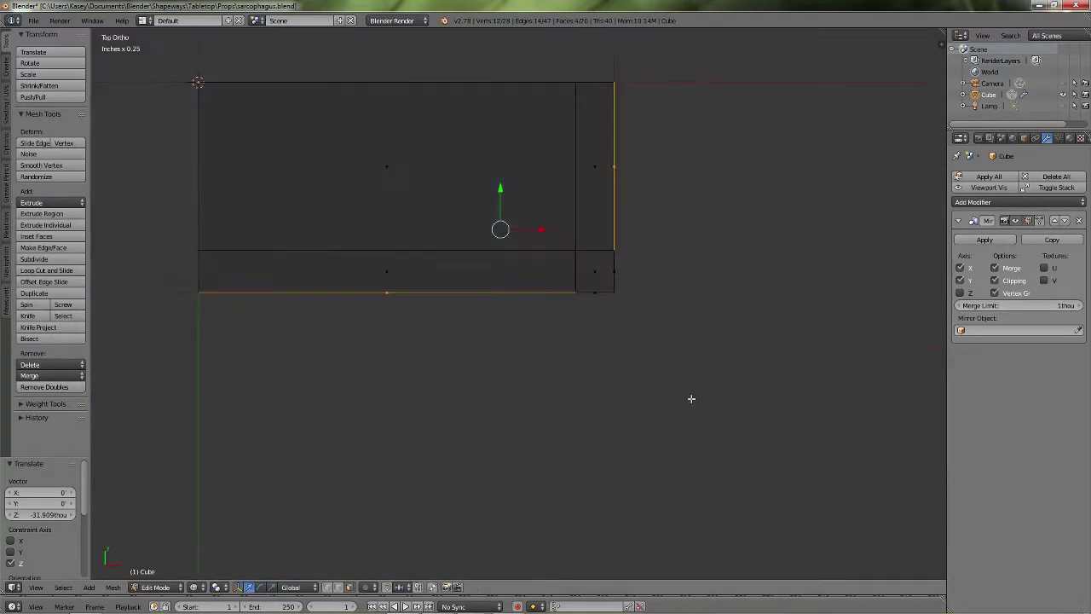
Try extruding the long side's two panel faces about 50.6 thou inward along Y, and undo the extrusion
shift+middle_drag(691, 397, 779, 417)
middle_drag(608, 409, 614, 366)
key(KP_7)
key(e)
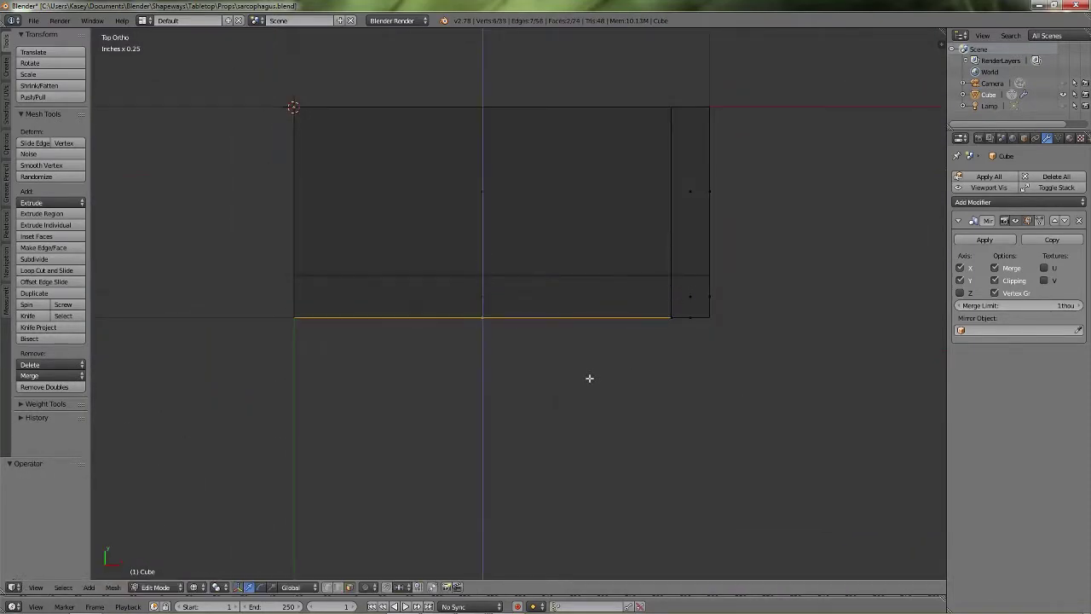
click(497, 232)
middle_drag(497, 232, 728, 200)
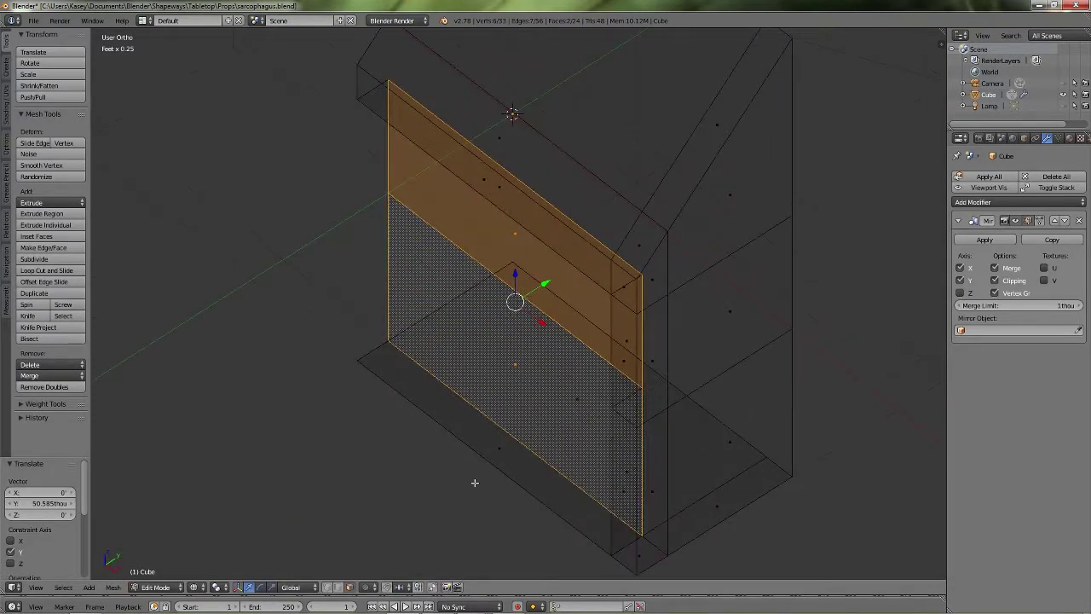
key(ctrl+z)
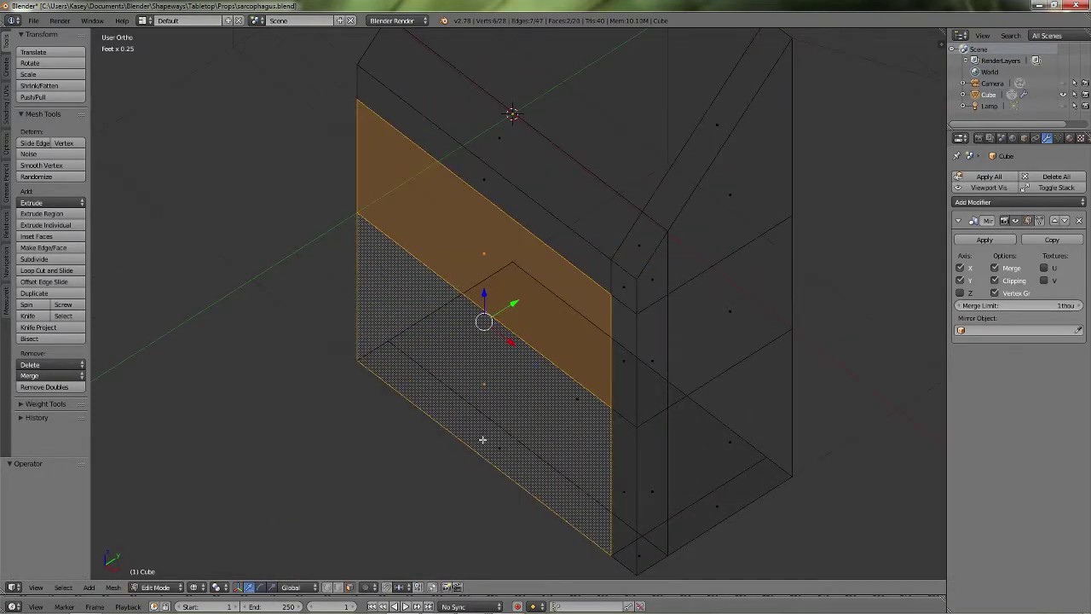
Add loop cuts right beside the existing corner post edges on the long side and the end
key(ctrl+r)
click(502, 433)
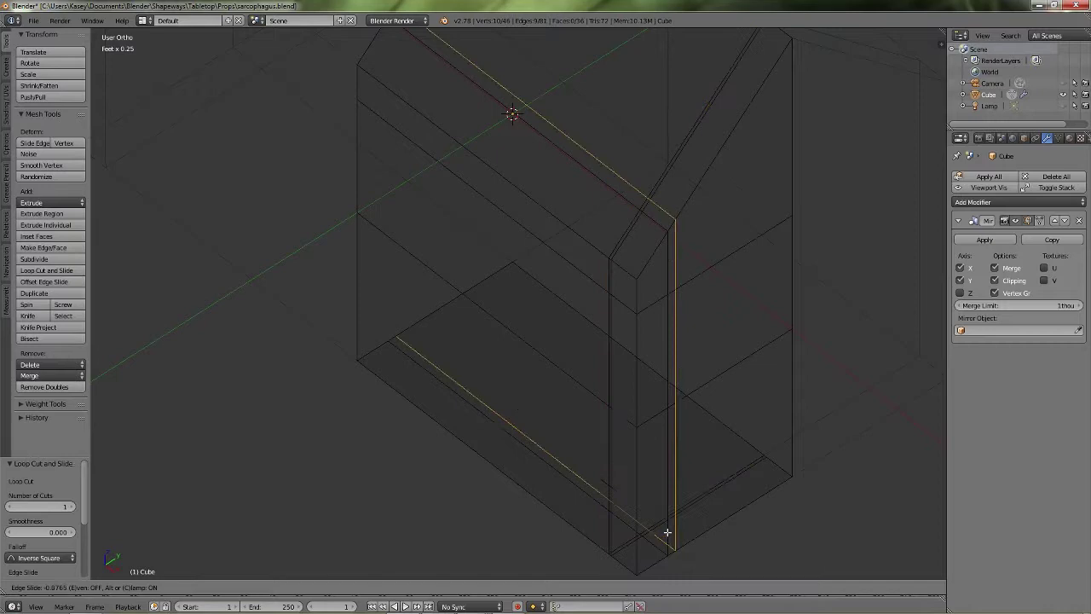
click(647, 503)
Try moving the long side's two panel faces about 46.5 thou inward along Y, and undo the move
click(350, 588)
right_click(483, 256)
shift+right_click(488, 391)
key(KP_7)
key(g)
key(y)
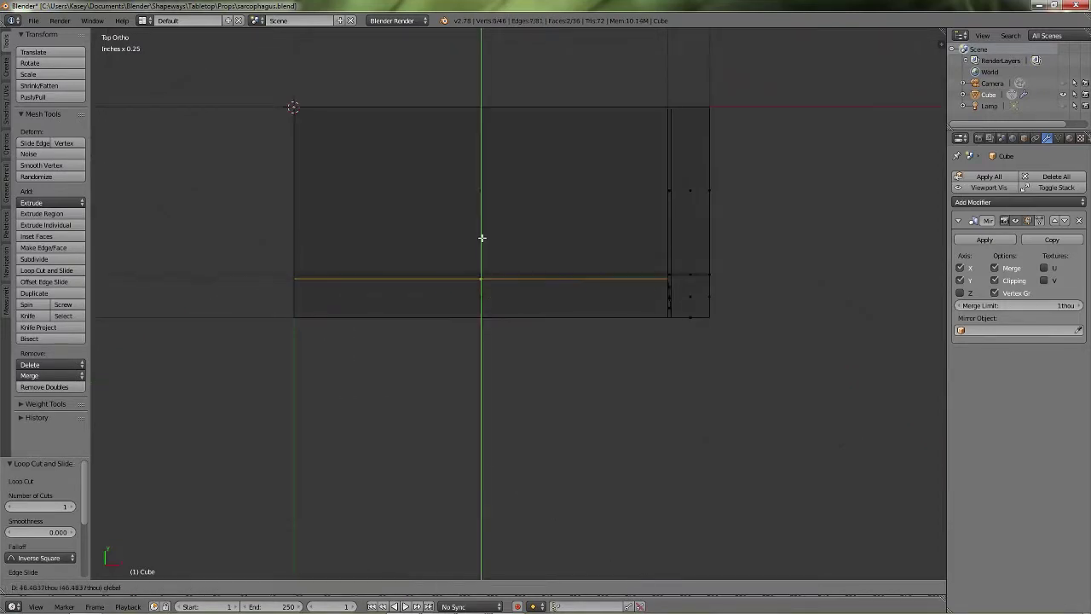
click(483, 235)
middle_drag(482, 235, 624, 273)
key(ctrl+z)
Add a horizontal loop cut around the walls right beside the existing loop below the eave
key(ctrl+r)
click(673, 240)
click(645, 168)
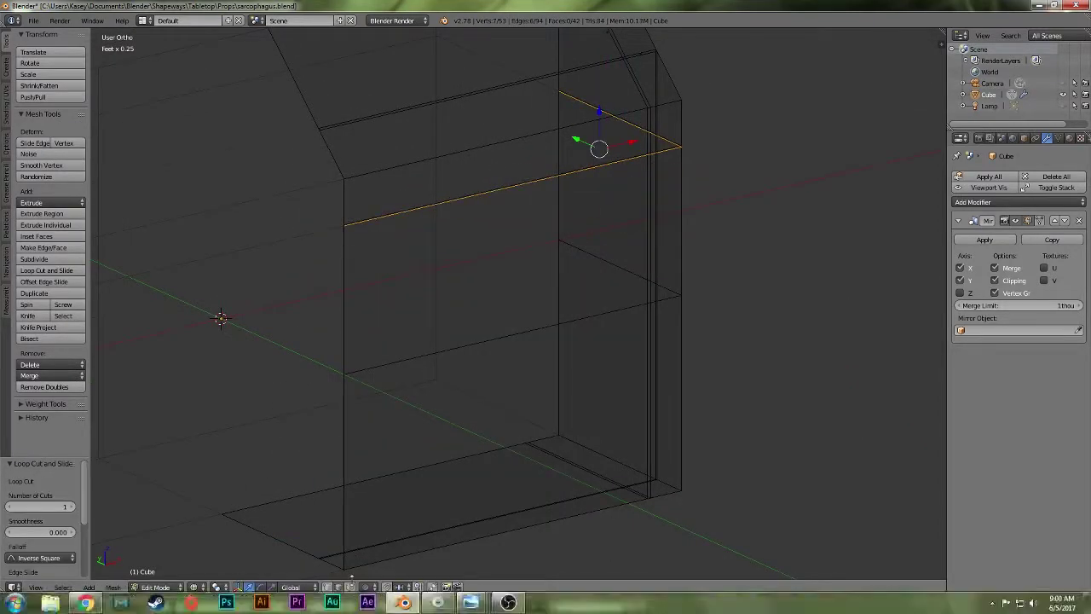
Select the long side's two panel faces and recess them inward along Y in the top view
click(349, 587)
right_click(501, 261)
shift+right_click(499, 426)
key(KP_7)
drag(482, 277, 486, 238)
Recess the two end wall panel faces about 45.1 thou inward along X
key(z)
mouse_move(545, 332)
middle_down()
mouse_move(674, 238)
mouse_move(625, 309)
middle_up()
key(KP_7)
key(z)
key(g)
key(x)
click(752, 328)
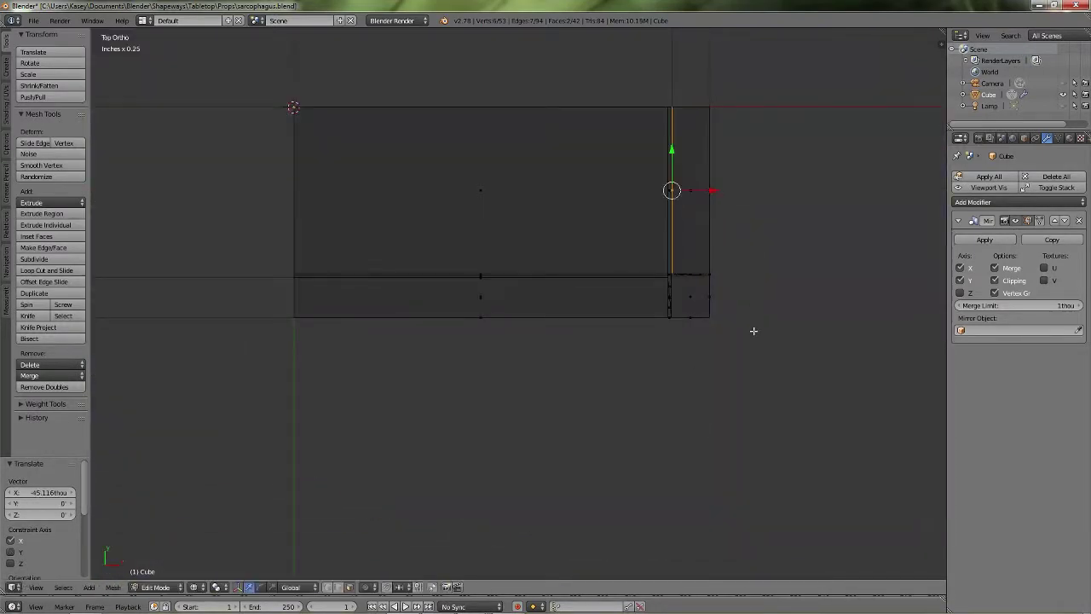
Make the end wall recess shallower by moving its panel faces slightly back outward along X
middle_drag(753, 329, 762, 414)
key(z)
scroll(820, 373, down, 4)
key(KP_7)
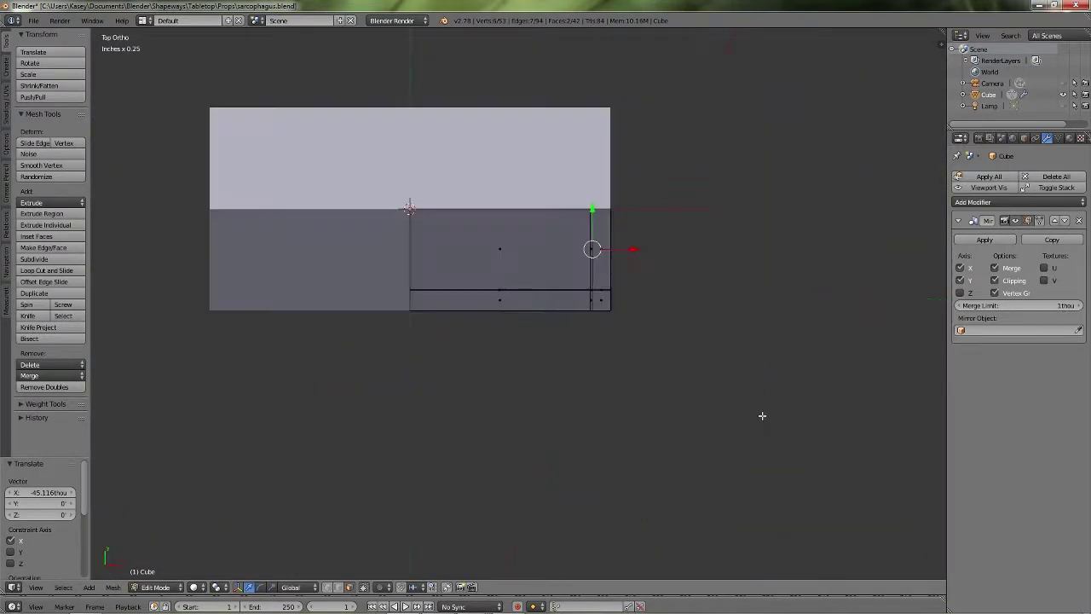
key(z)
scroll(755, 412, up, 6)
drag(785, 138, 811, 141)
Move the long side's two recessed panel faces slightly back outward along Y, and hide the tool shelf
middle_drag(792, 213, 786, 119)
right_click(467, 219)
shift+right_click(465, 440)
key(KP_7)
drag(465, 225, 466, 252)
key(t)
key(z)
mouse_move(611, 455)
middle_down()
mouse_move(782, 346)
mouse_move(668, 209)
middle_up()
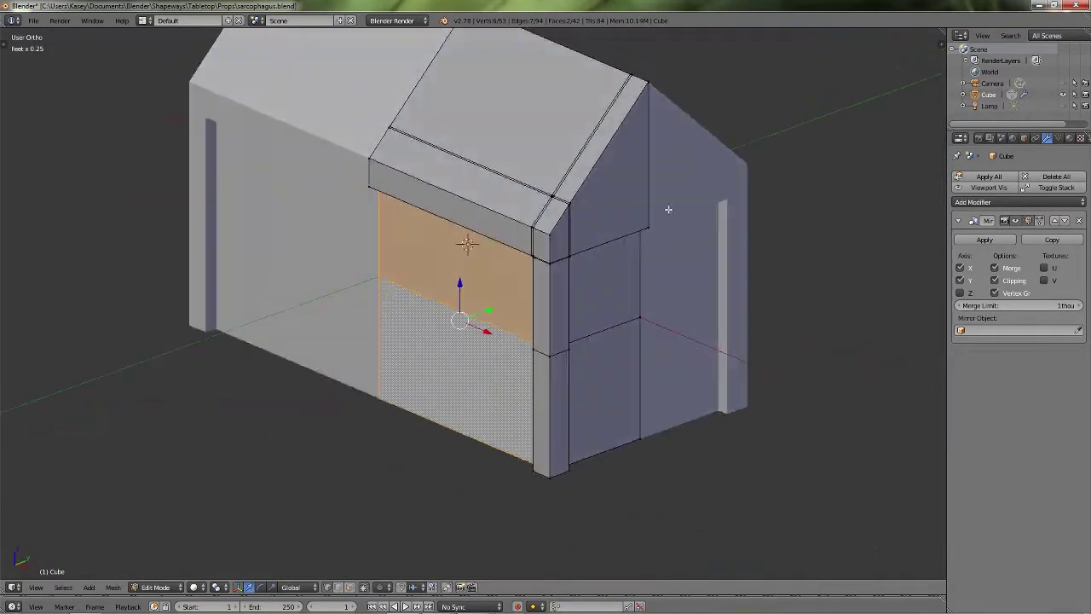
Select the narrow border faces around the roof's lower and gable edges, lower them along Z into a ledge, and save the file
right_click(488, 180)
shift+right_click(602, 134)
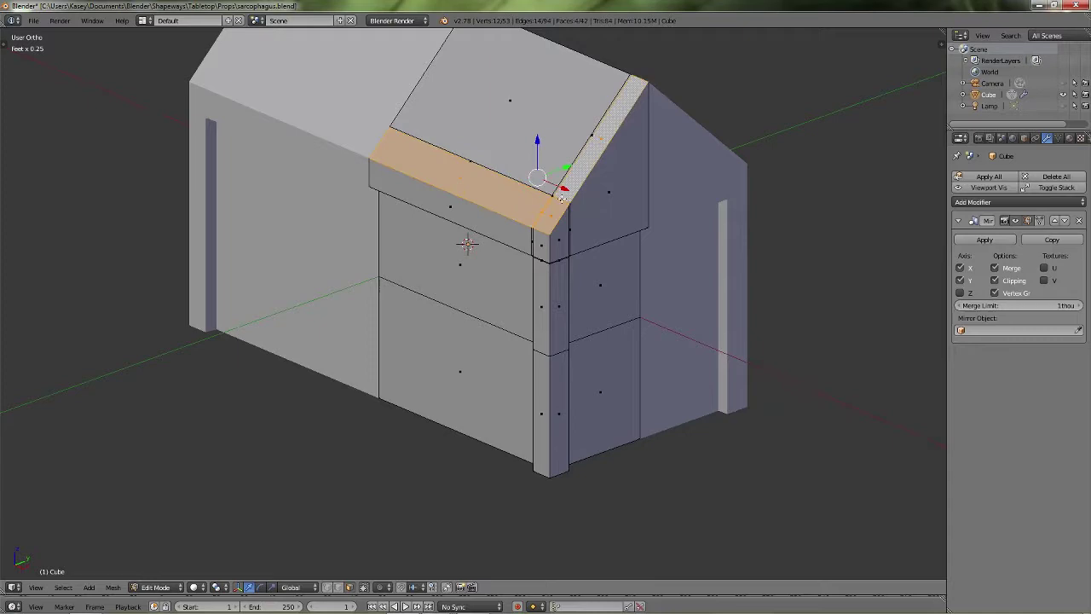
scroll(560, 200, up, 9)
shift+right_click(750, 70)
scroll(784, 107, down, 9)
key(KP_1)
middle_drag(736, 141, 666, 215)
key(g)
key(z)
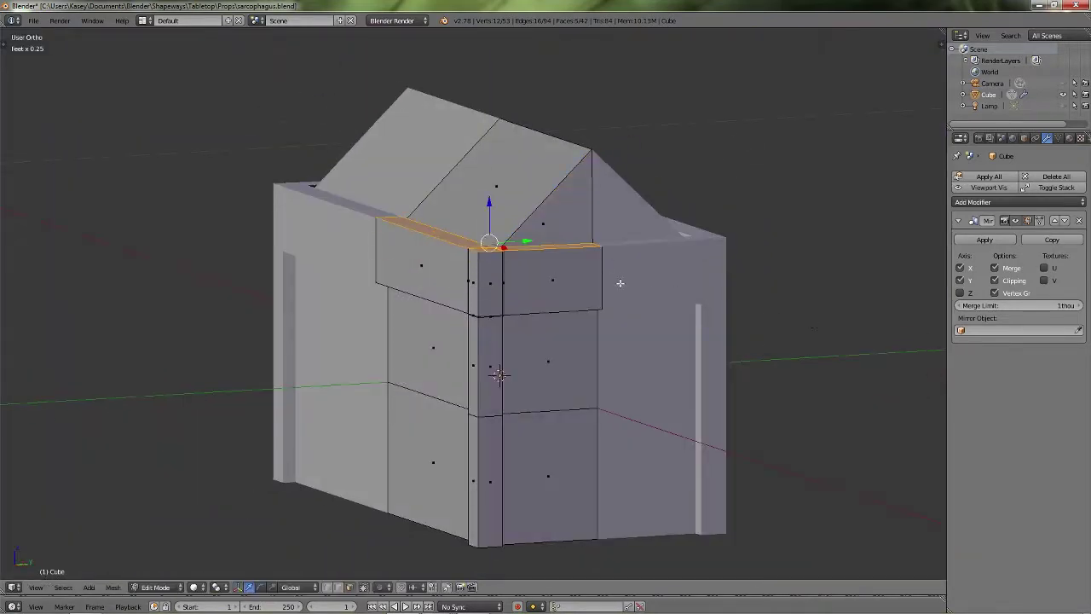
click(491, 221)
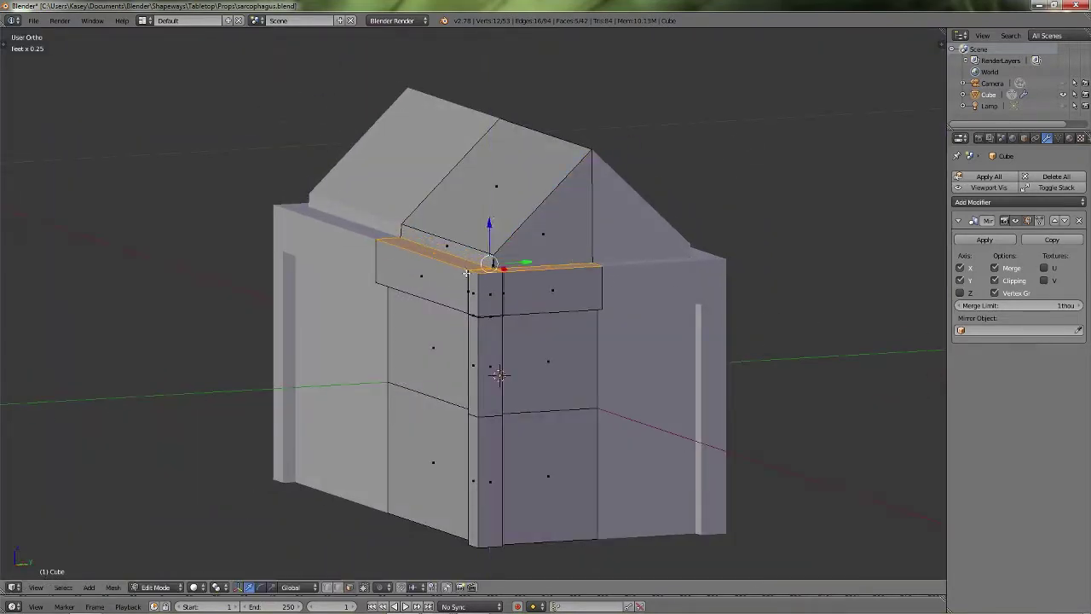
mouse_move(468, 273)
middle_down()
mouse_move(645, 273)
mouse_move(480, 275)
middle_up()
key(ctrl+s)
click(481, 275)
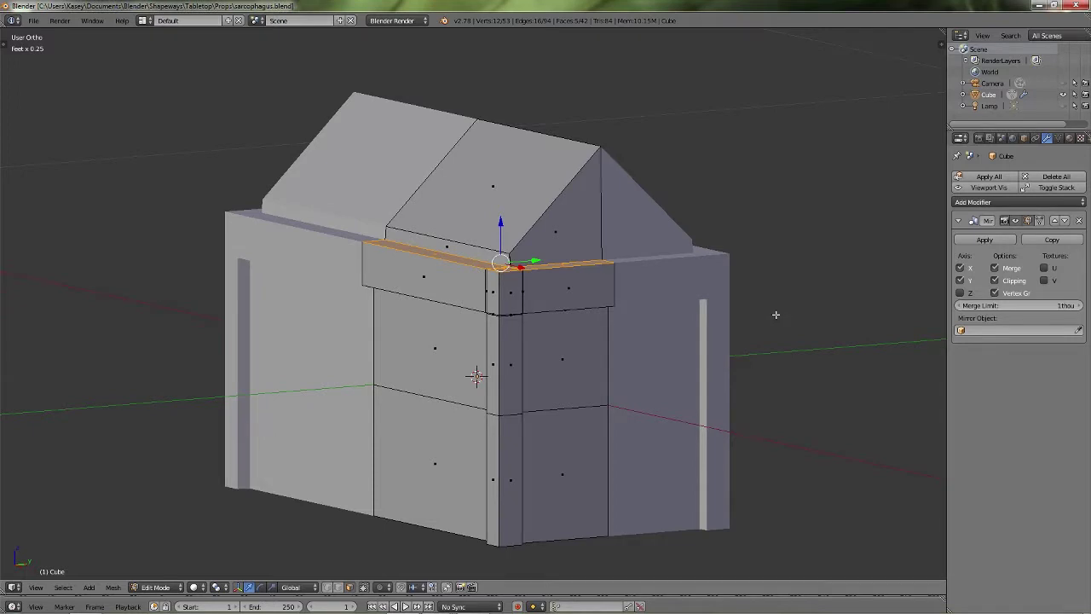
Select the edge loop along the corner post's inner side on the end wall and shift it slightly along Y
key(Tab)
mouse_move(783, 316)
middle_down()
mouse_move(725, 332)
mouse_move(801, 325)
middle_up()
scroll(693, 318, up, 5)
scroll(694, 319, up, 4)
key(Tab)
middle_drag(655, 195, 267, 183)
scroll(536, 263, up, 3)
shift+middle_drag(107, 207, 545, 276)
alt+right_click(492, 287)
click(328, 587)
alt+right_click(494, 282)
scroll(494, 283, down, 3)
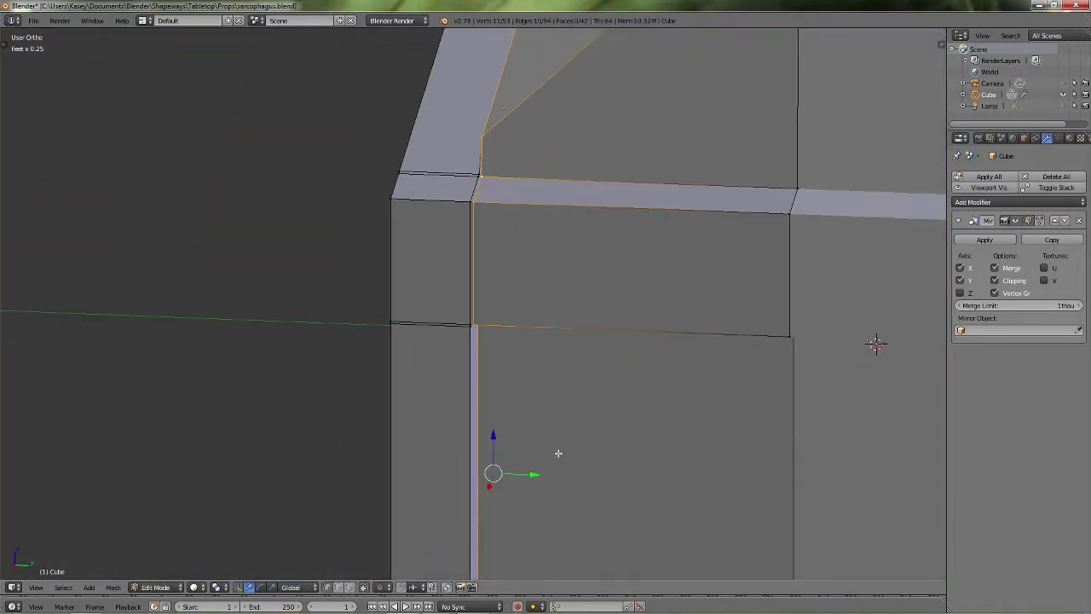
drag(535, 475, 533, 475)
Select the corner post's inner edge loop on the long side, shift it slightly along X, and save the file
middle_drag(307, 368, 435, 344)
shift+middle_drag(515, 257, 617, 205)
alt+right_click(621, 264)
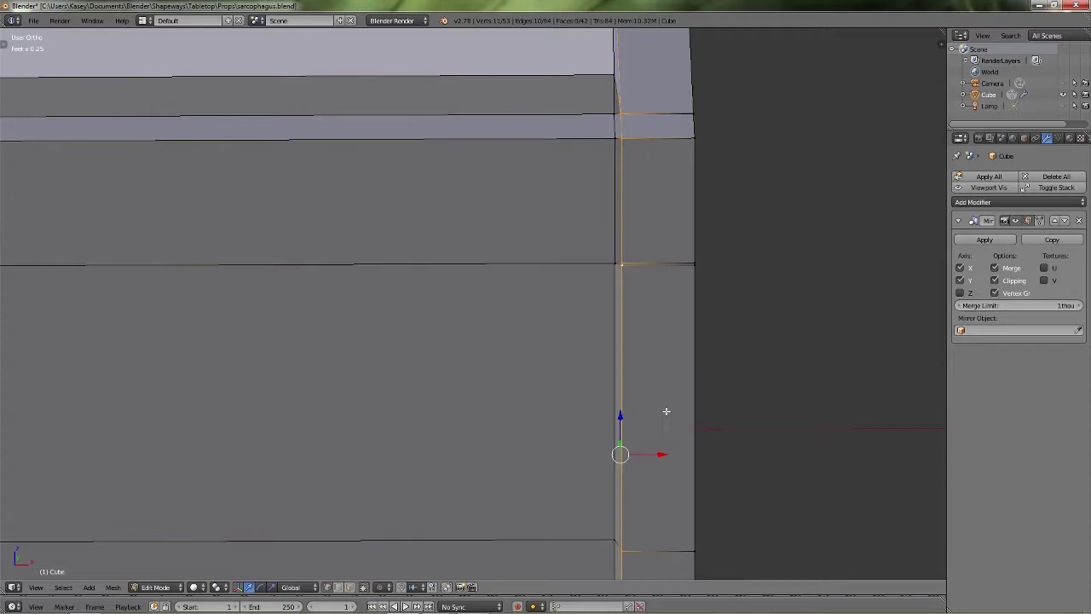
drag(664, 455, 659, 457)
key(ctrl+s)
Compare the sarcophagus body with the limestone sarcophagus reference photo in Windows Photo Viewer, and return to the Blender model
click(783, 396)
scroll(759, 341, down, 5)
middle_drag(750, 265, 652, 297)
key(Tab)
mouse_move(435, 601)
click(316, 542)
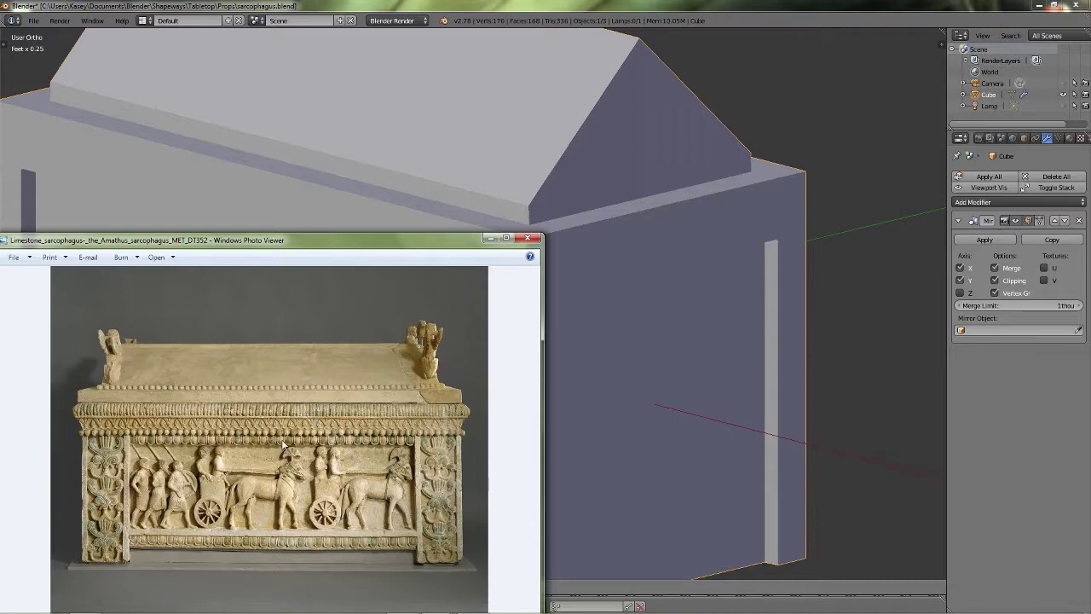
click(491, 240)
key(Tab)
key(Tab)
scroll(511, 299, down, 3)
middle_drag(511, 298, 580, 294)
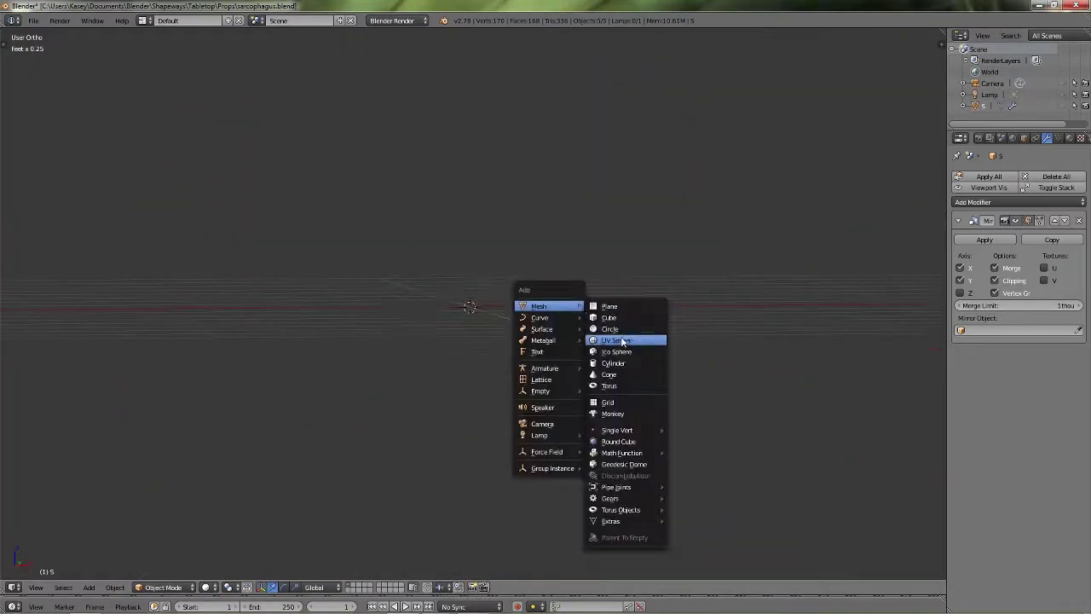
Add a UV sphere as the base for an ornamental bead and set it to 9 segments
click(614, 333)
key(t)
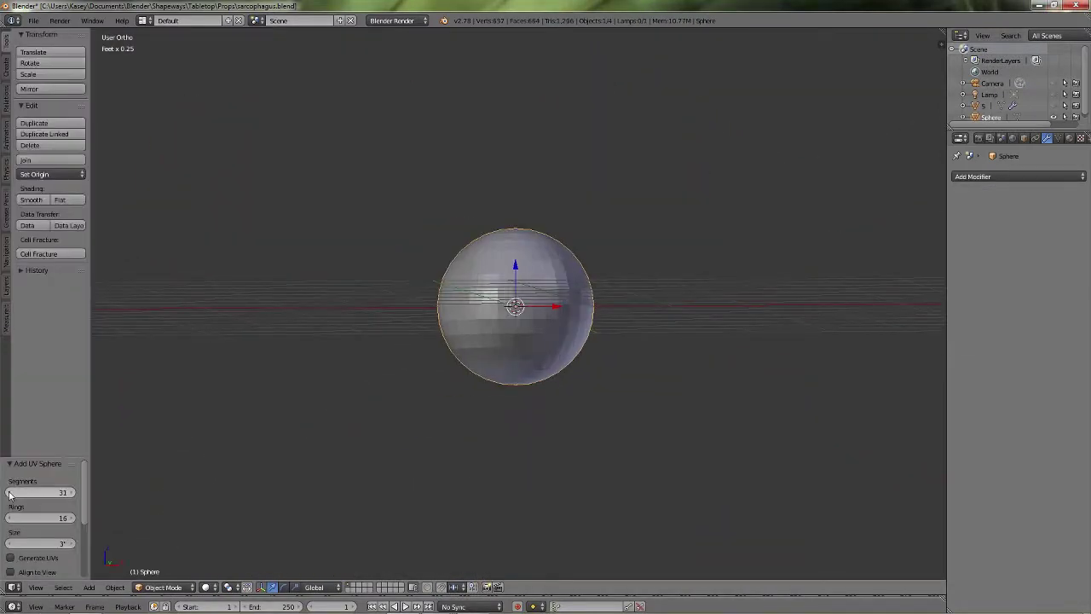
click(10, 494)
click(10, 494)
click(10, 493)
click(11, 494)
middle_drag(477, 409, 320, 417)
Set the new sphere to 7 rings and a size of 152.4 thou
click(10, 519)
click(10, 519)
click(11, 519)
click(10, 519)
click(10, 519)
click(10, 519)
click(10, 519)
click(10, 519)
click(10, 519)
click(71, 521)
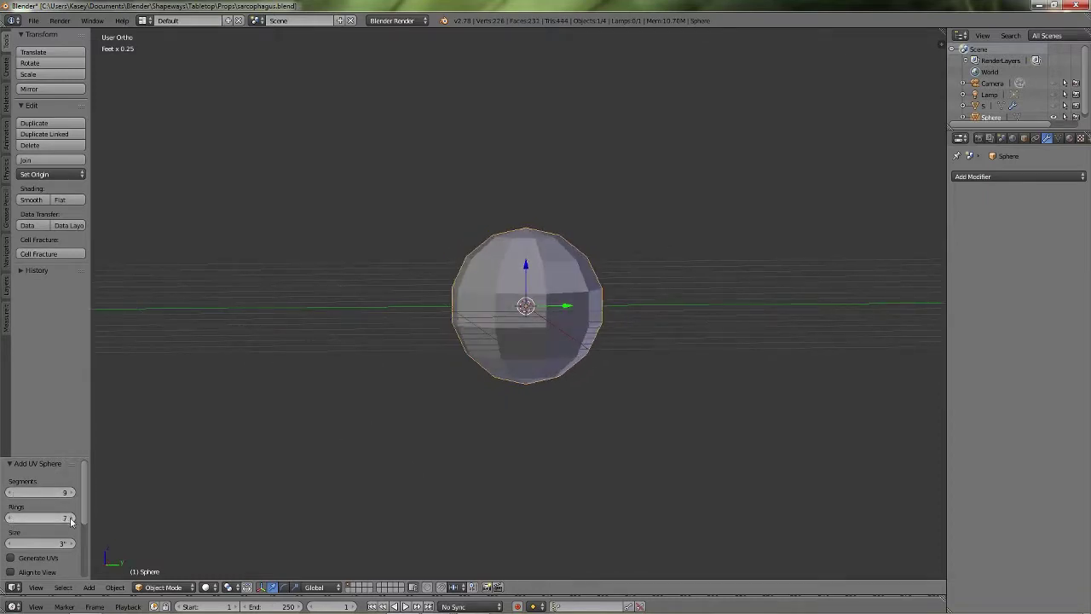
click(13, 543)
middle_drag(443, 375, 624, 397)
key(KP_Decimal)
scroll(624, 397, down, 6)
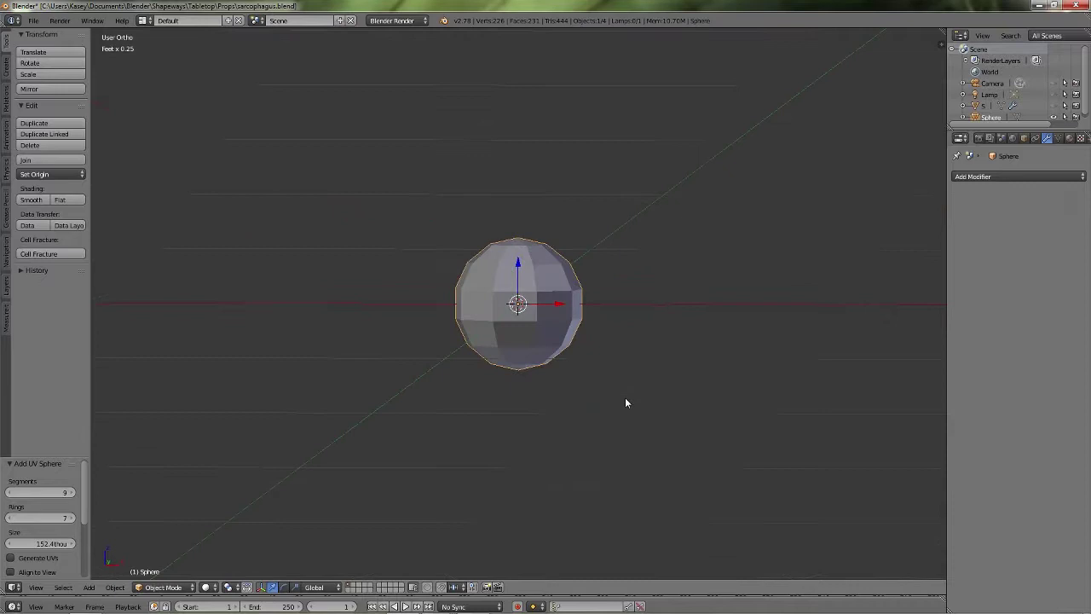
Stretch the whole sphere along Z into a taller, egg-like bead
key(Tab)
key(s)
key(z)
click(709, 353)
Select the bead's top vertices, lower them, and scale them along Z to flatten the top
right_click(518, 207)
key(ctrl+KP_Add)
drag(517, 177, 515, 195)
key(z)
key(s)
key(z)
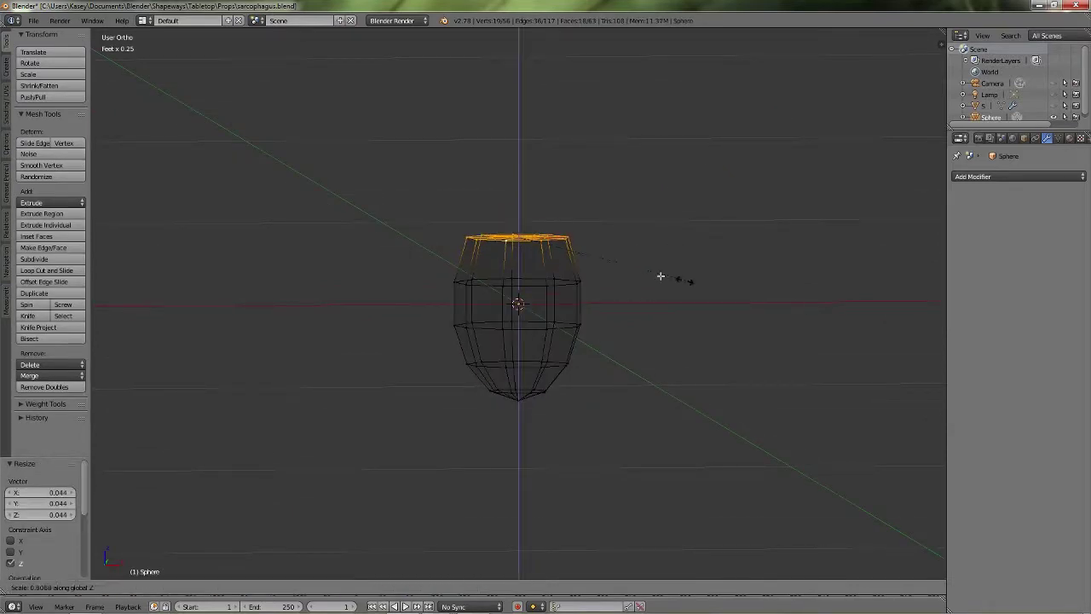
click(660, 275)
key(z)
Select the whole bead and scale it to about 0.527 along Y in the top view
key(KP_7)
key(a)
key(a)
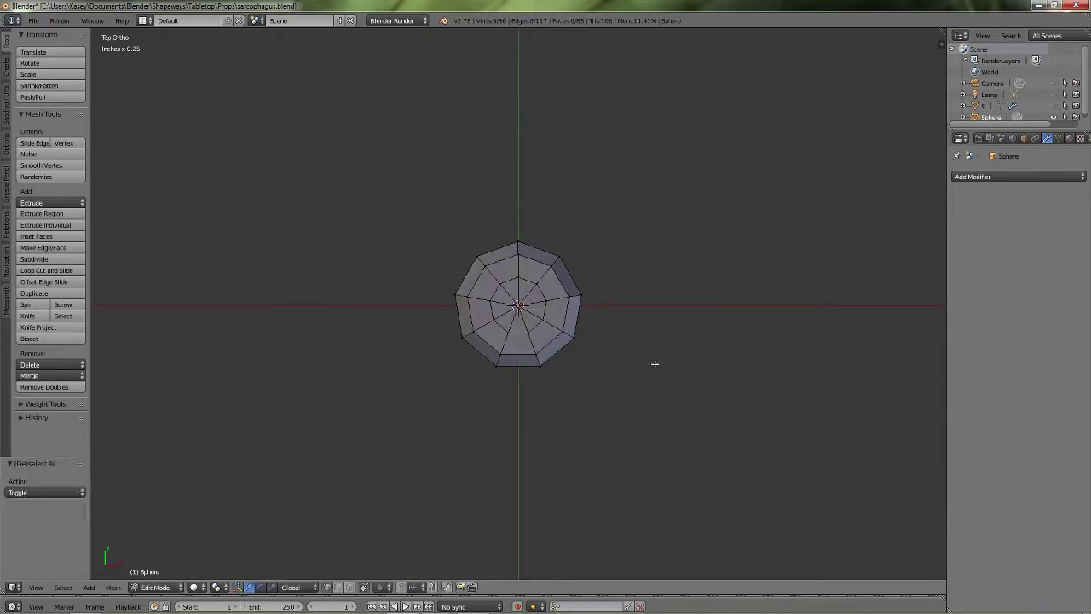
key(a)
key(s)
key(y)
click(588, 335)
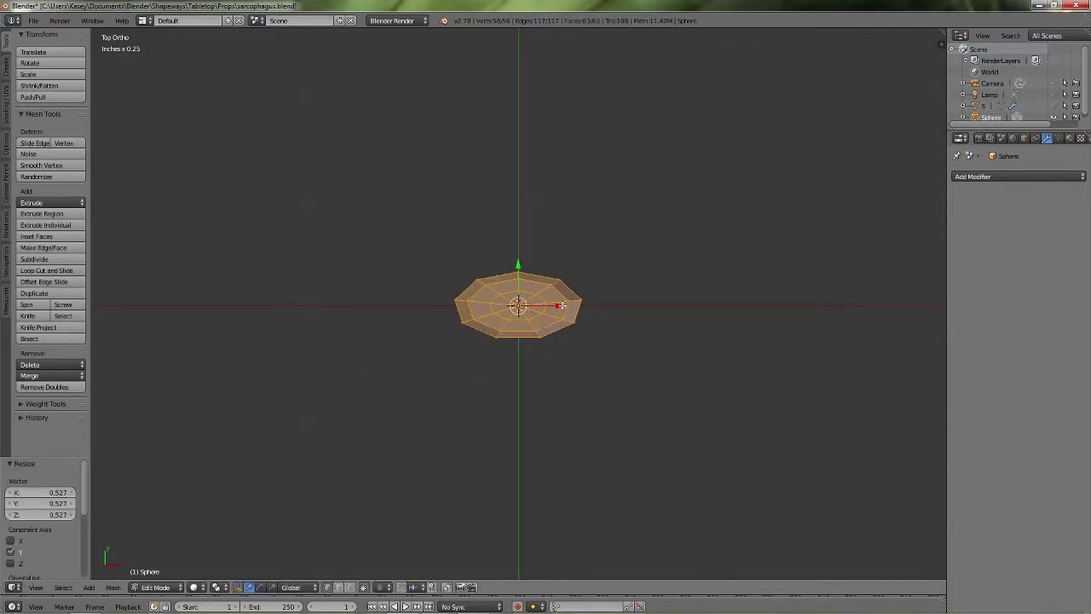
Select the bead's back vertices in the top view, flatten them along Y, and adjust their position along Y
key(a)
key(c)
drag(471, 285, 572, 288)
key(Escape)
key(s)
key(y)
click(533, 296)
key(s)
key(y)
click(519, 293)
key(s)
key(y)
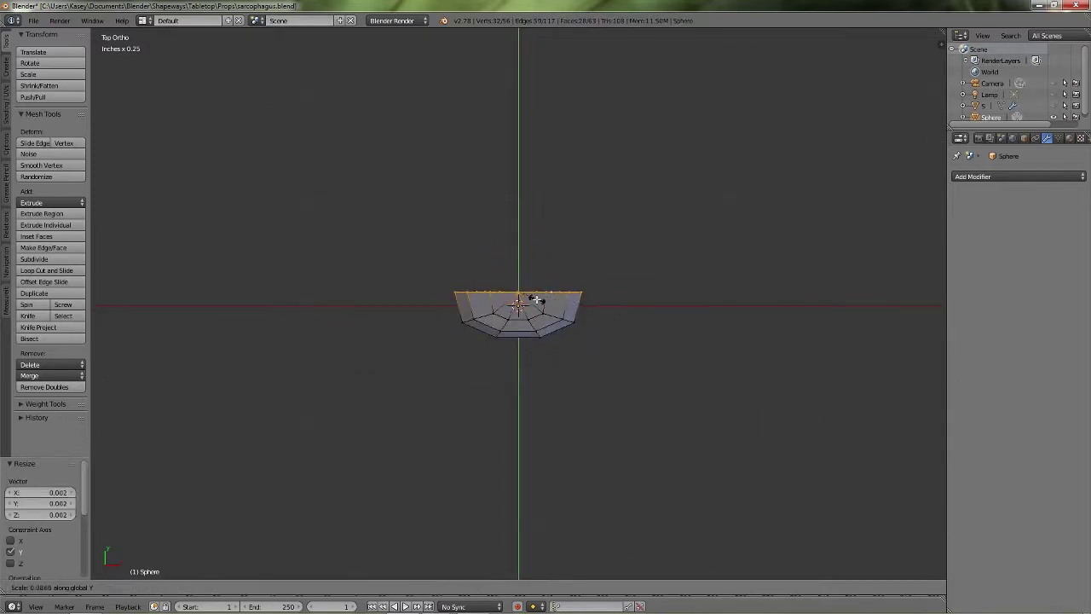
click(536, 299)
key(g)
key(y)
click(537, 286)
Lower the bead's bottom edge loop about 13.1 thou along Z and scale it by about 1.168
middle_drag(580, 332, 596, 223)
alt+right_click(520, 391)
key(g)
key(z)
click(526, 397)
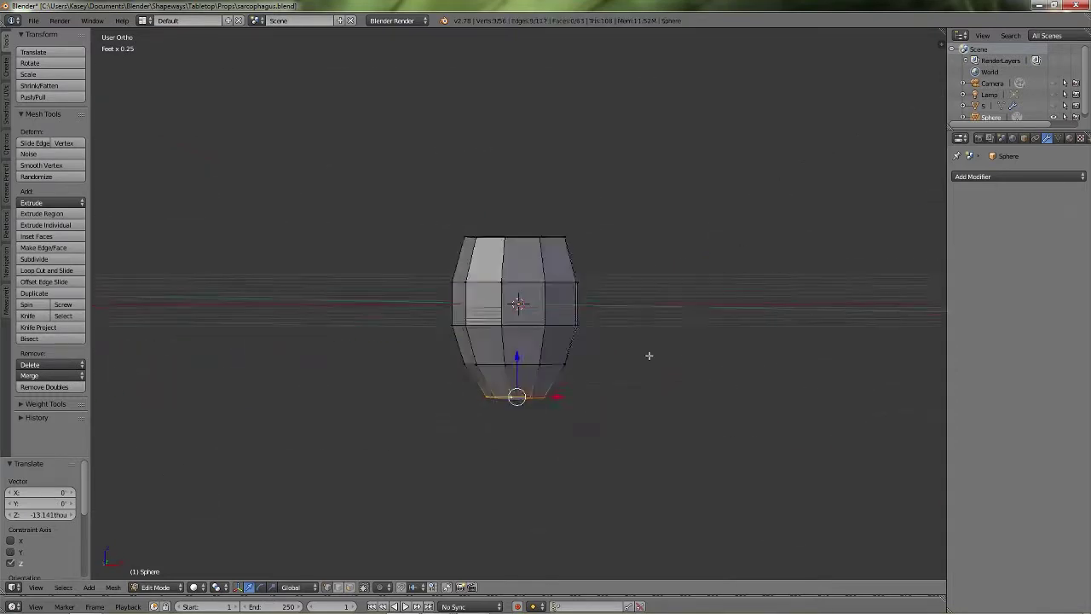
middle_drag(649, 355, 657, 361)
key(s)
click(623, 370)
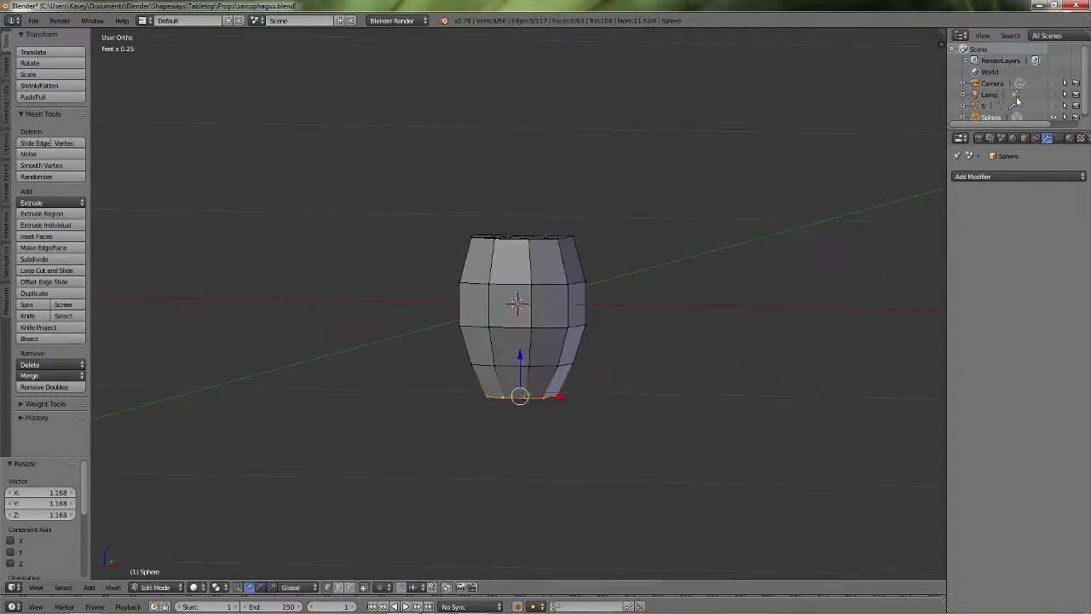
Leave mesh editing and add a NURBS path running through the bead's origin
key(Tab)
click(961, 176)
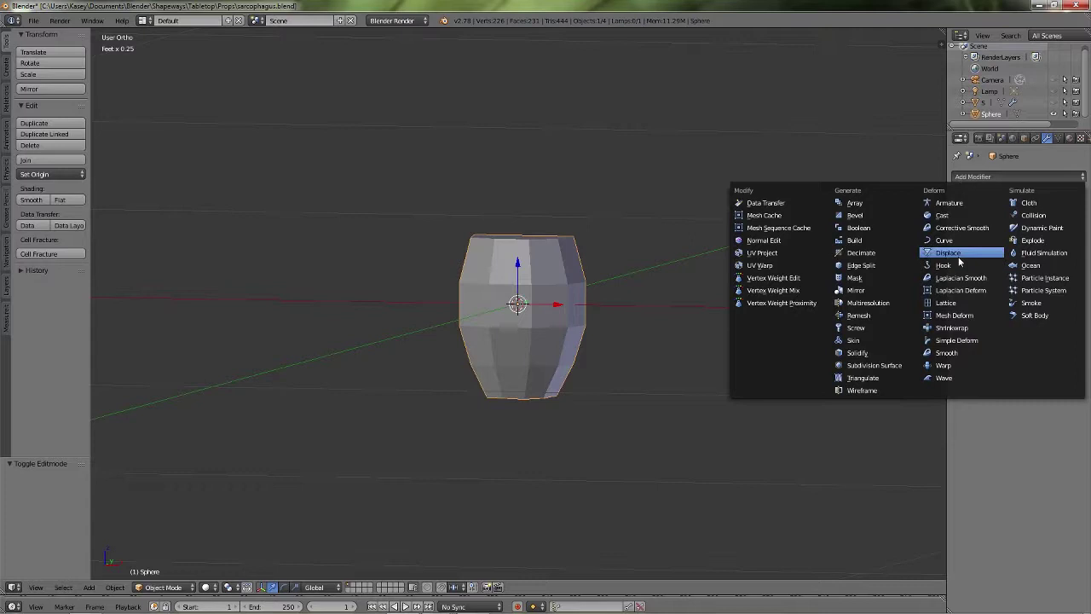
key(shift+a)
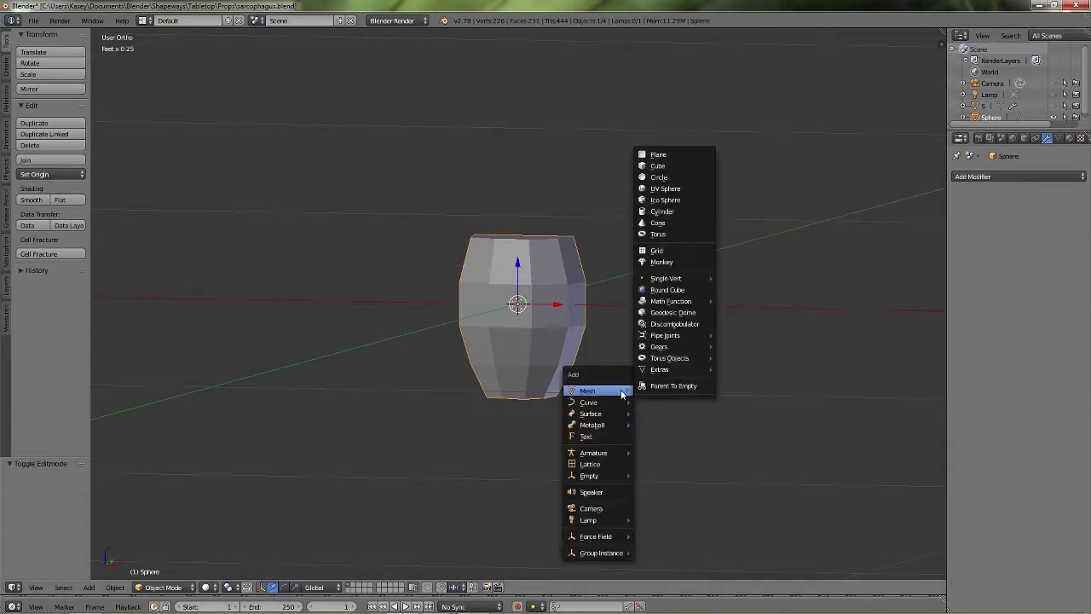
mouse_move(607, 399)
click(673, 451)
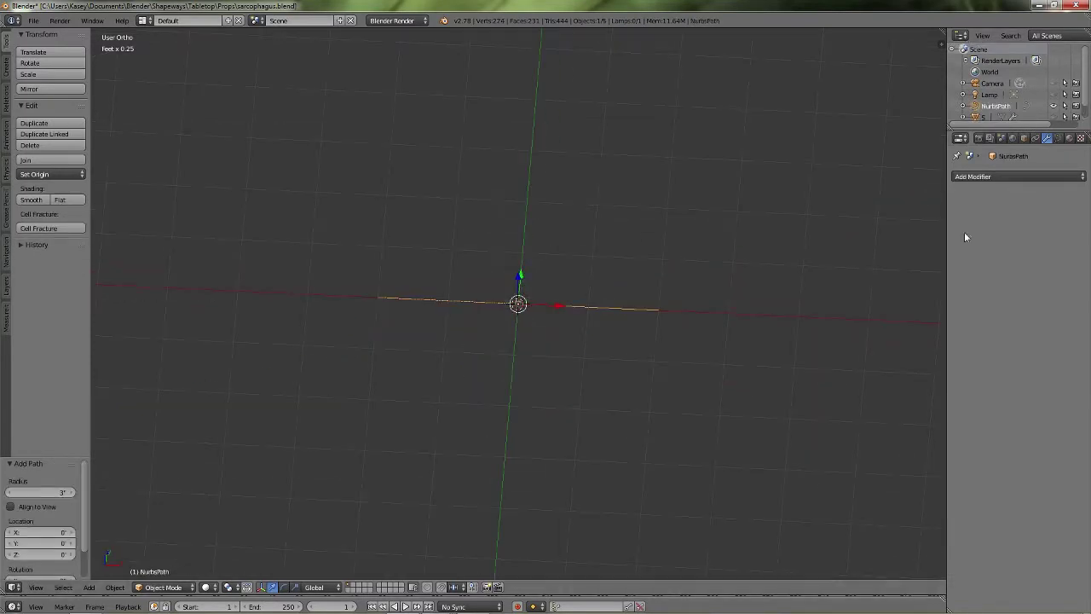
Set NurbsPath as the offset object in the bead's Array modifier and raise the copy count to 31
click(1048, 350)
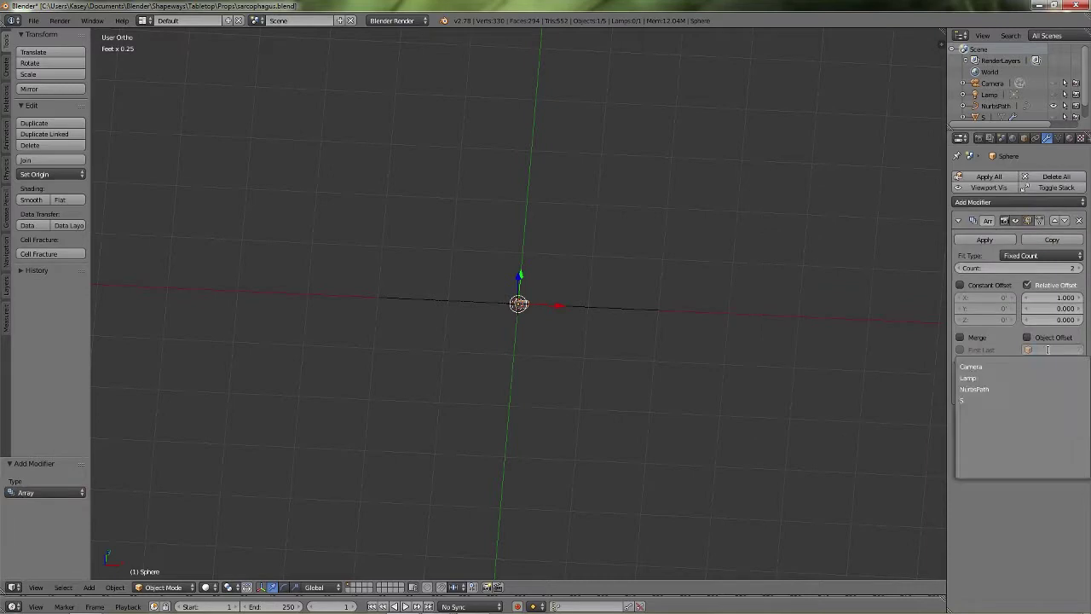
click(995, 390)
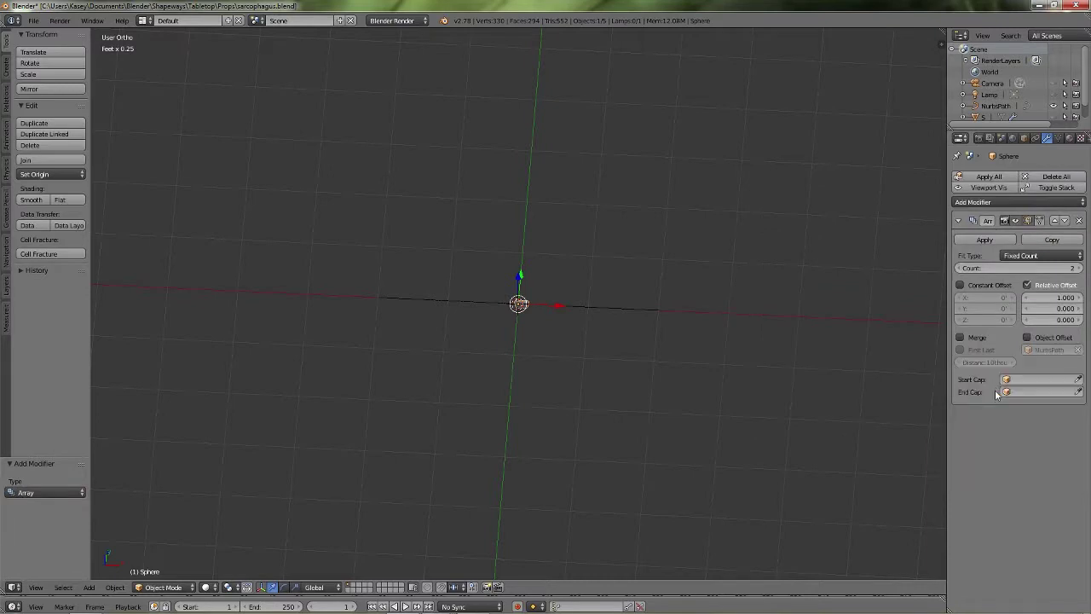
drag(1018, 267, 1036, 267)
Move the bead row about 4.93 inches along negative X and show the hidden sarcophagus body again
drag(556, 305, 439, 302)
scroll(1069, 112, down, 1)
click(1053, 102)
scroll(692, 315, up, 5)
middle_drag(691, 315, 665, 481)
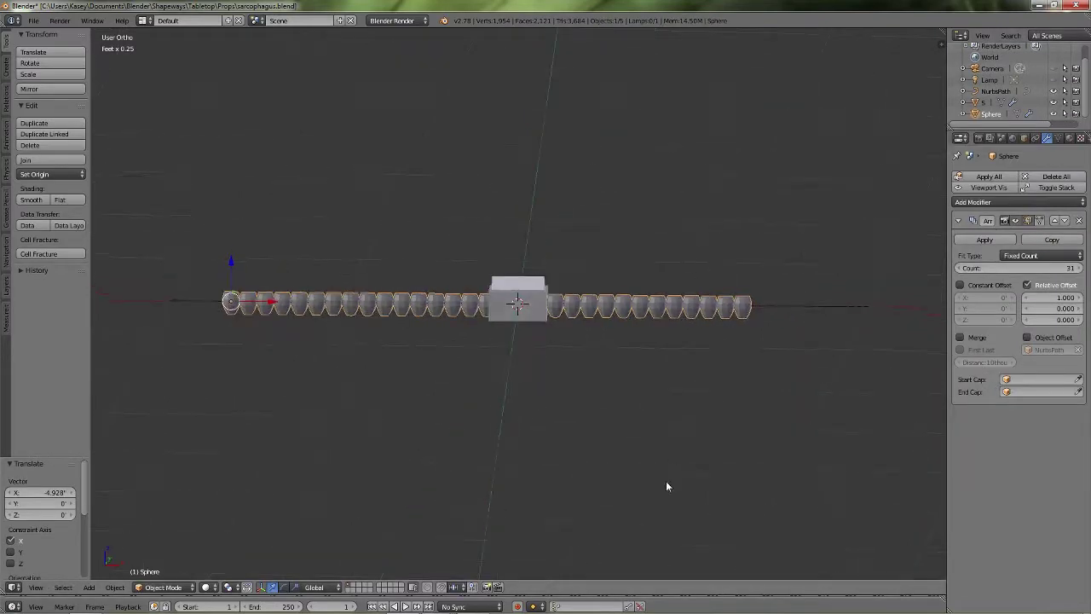
Scale the bead row down, move it about 4.15 inches along X toward the body, and scale it again by about 0.482
key(s)
click(342, 306)
drag(273, 301, 512, 314)
scroll(653, 332, up, 6)
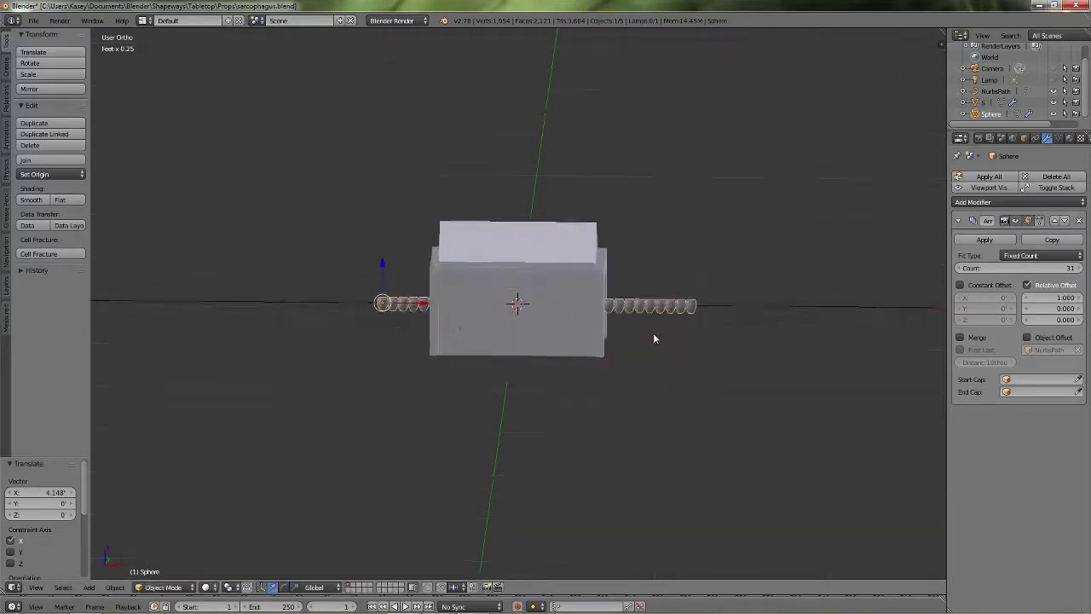
middle_drag(653, 333, 656, 299)
key(s)
click(576, 334)
scroll(597, 337, up, 9)
key(KP_Decimal)
scroll(630, 346, up, 4)
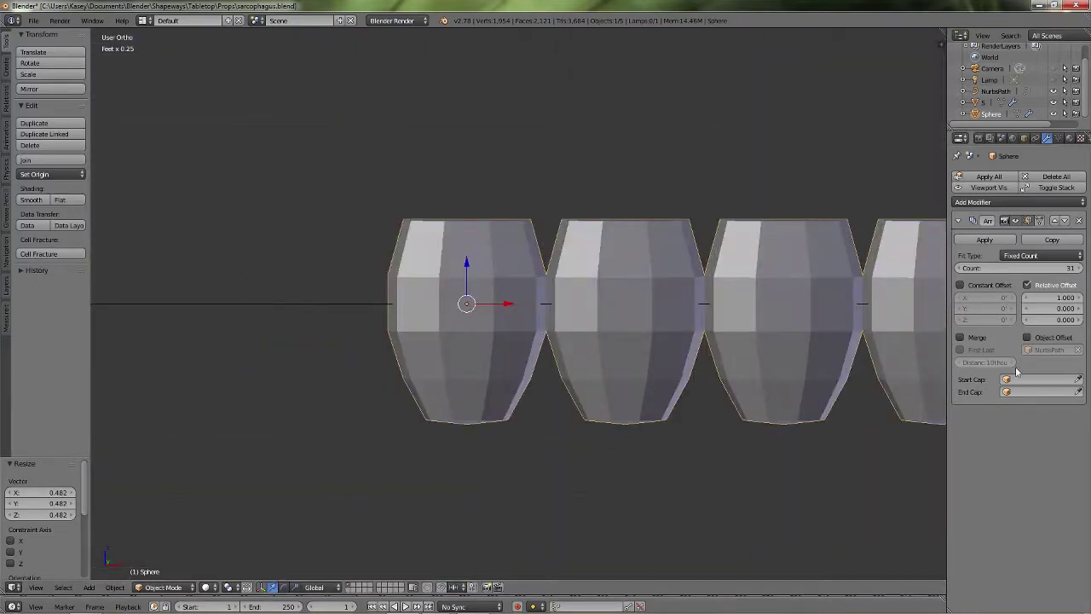
Tighten the bead spacing by setting the Array's relative X offset to 0.85
click(1028, 299)
click(1027, 299)
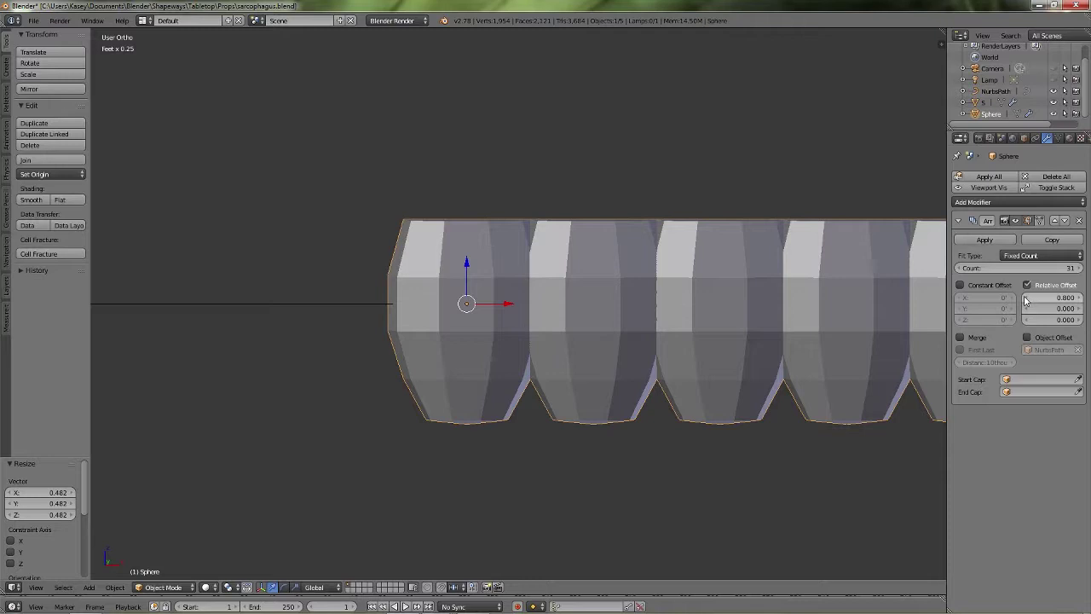
key(Return)
scroll(743, 360, down, 9)
shift+middle_drag(743, 361, 429, 324)
middle_drag(596, 166, 690, 196)
Select the bead row and its path, move them about 215.8 thou along negative Y, and raise them near the long wall's upper edge
right_click(219, 241)
key(KP_3)
shift+middle_drag(570, 277, 674, 354)
drag(663, 347, 471, 353)
drag(435, 295, 438, 145)
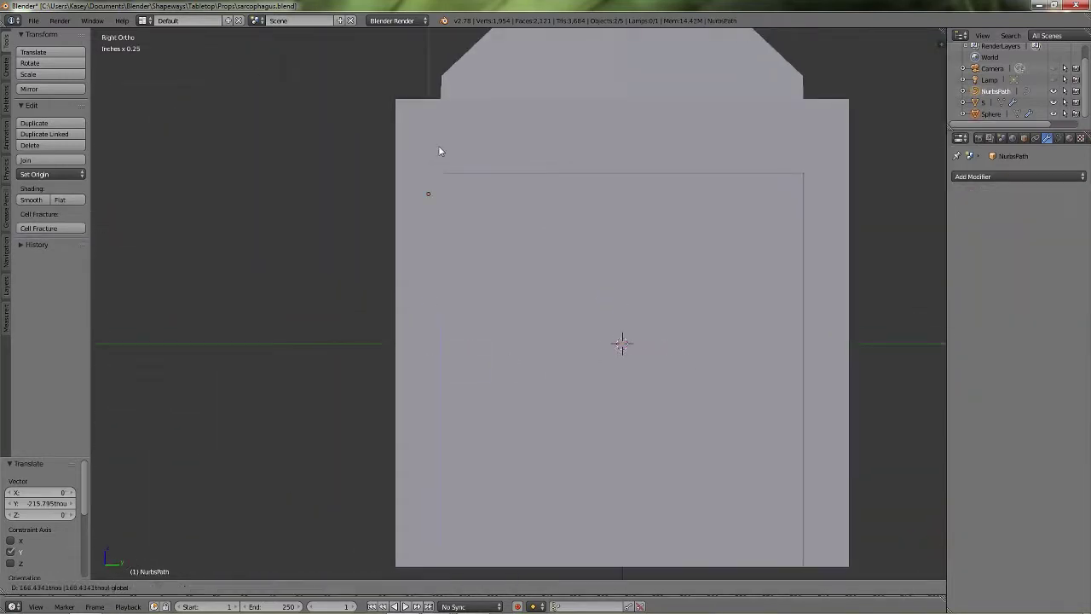
Slide the bead row and path along X across the long wall, and move them about 11.5 thou along negative Y
middle_drag(442, 153, 554, 168)
scroll(556, 191, down, 3)
drag(565, 243, 639, 246)
shift+middle_drag(735, 255, 553, 215)
key(g)
key(x)
click(685, 237)
middle_drag(684, 237, 635, 243)
key(g)
key(y)
click(551, 261)
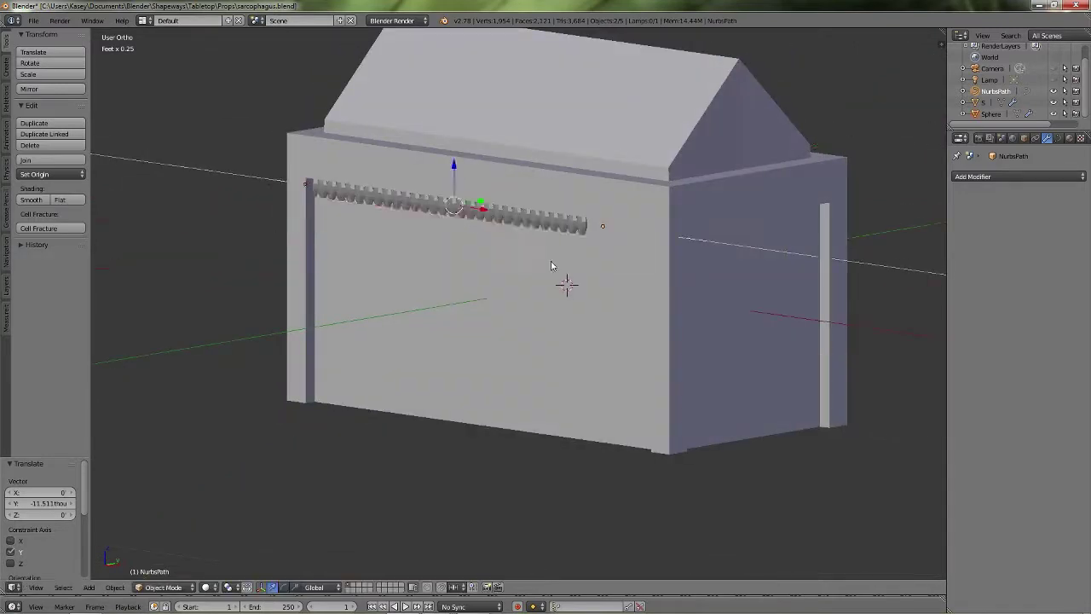
Align the bead row with the long wall's corner posts along X and set its Array count to 38
middle_drag(551, 261, 596, 260)
key(g)
key(x)
right_click(591, 213)
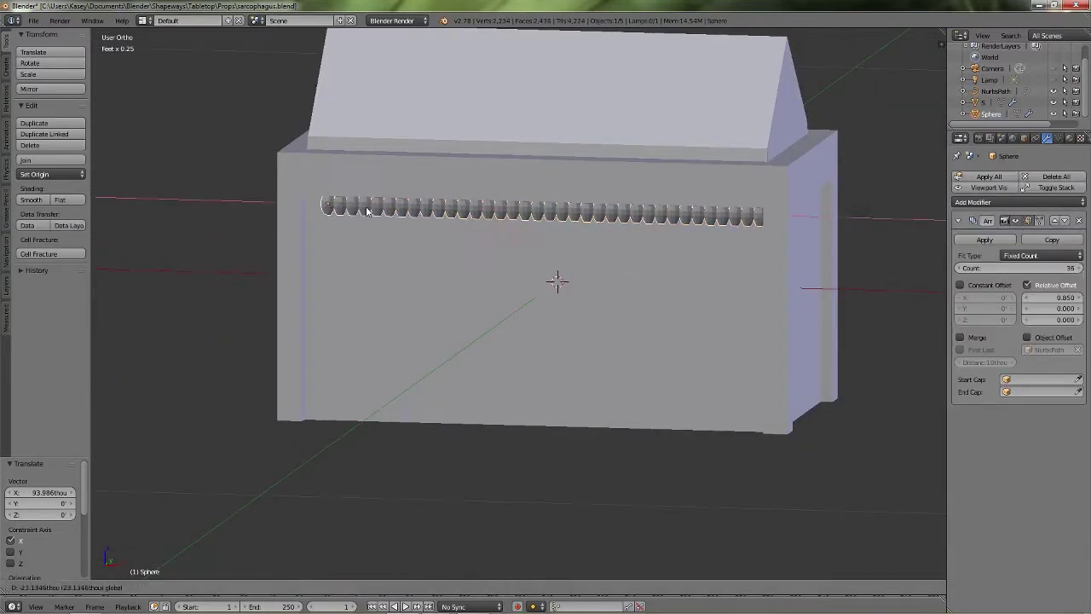
drag(367, 211, 349, 210)
click(1079, 267)
middle_drag(740, 279, 795, 279)
drag(364, 208, 363, 208)
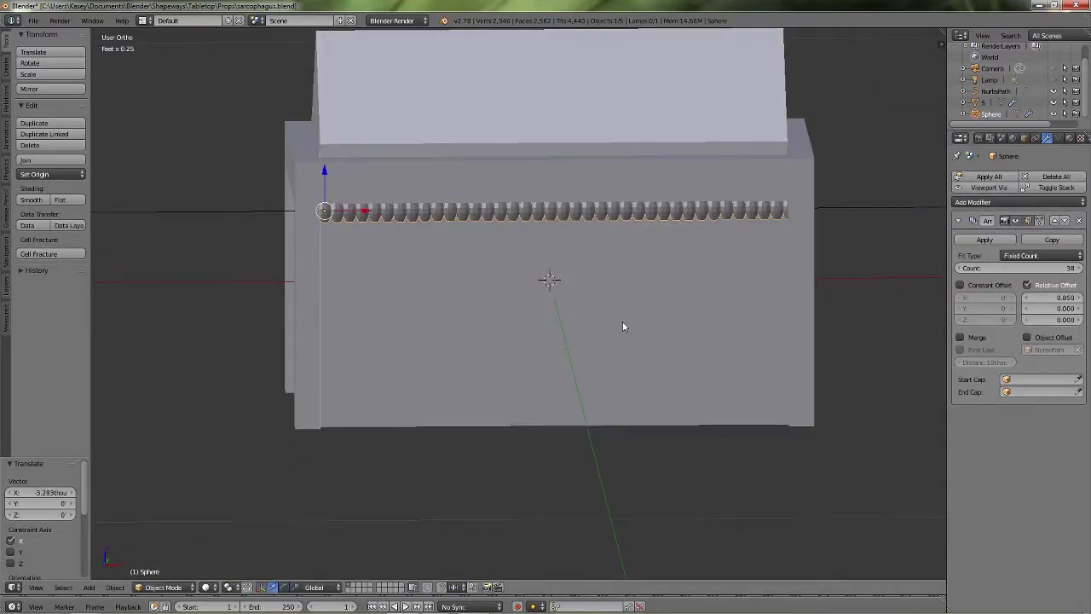
Select the bead row together with its path and raise both about 3.9 thou along Z on the long wall
middle_drag(622, 321, 620, 309)
scroll(621, 309, up, 3)
shift+right_click(107, 113)
drag(555, 75, 556, 63)
scroll(576, 102, down, 4)
middle_drag(612, 181, 654, 219)
drag(509, 217, 507, 216)
middle_drag(546, 225, 539, 194)
middle_drag(657, 261, 691, 290)
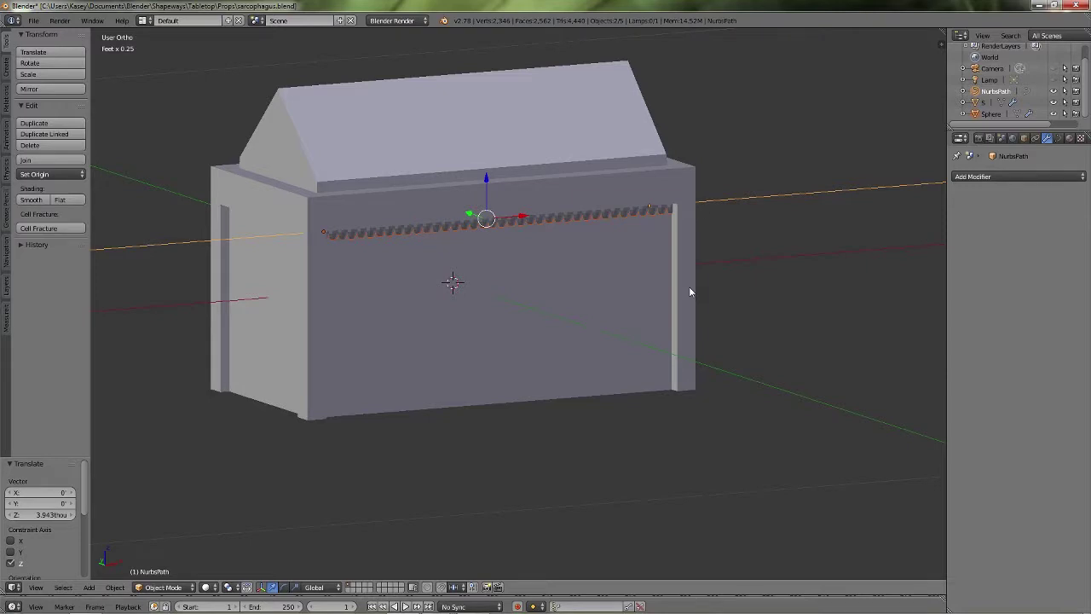
scroll(716, 268, up, 3)
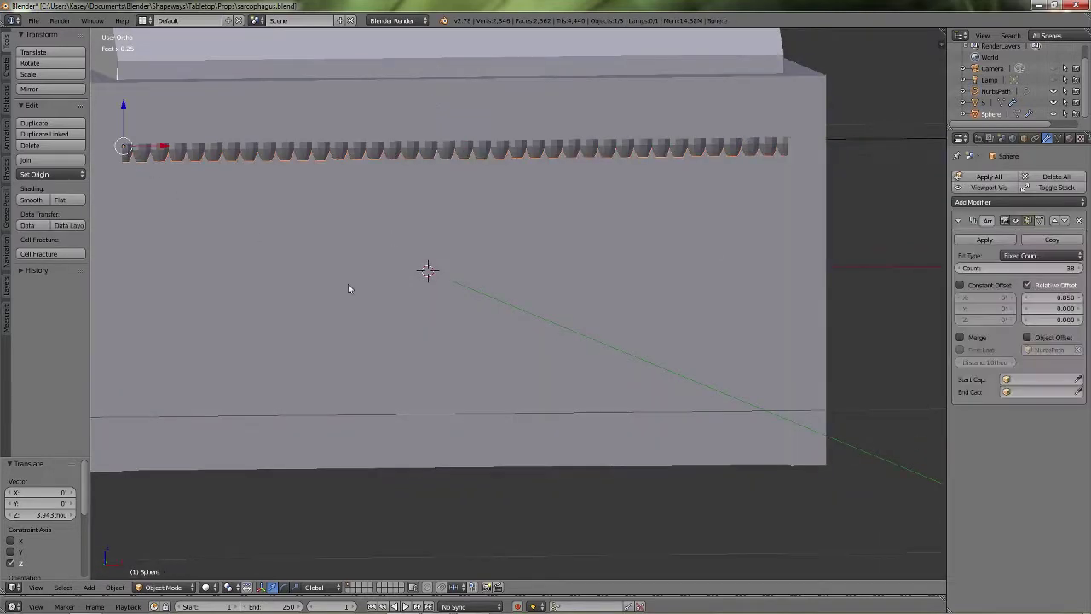
Scale the bead row up by about 1.106, reduce its Array count to 34, and scale it by about 1.013
key(s)
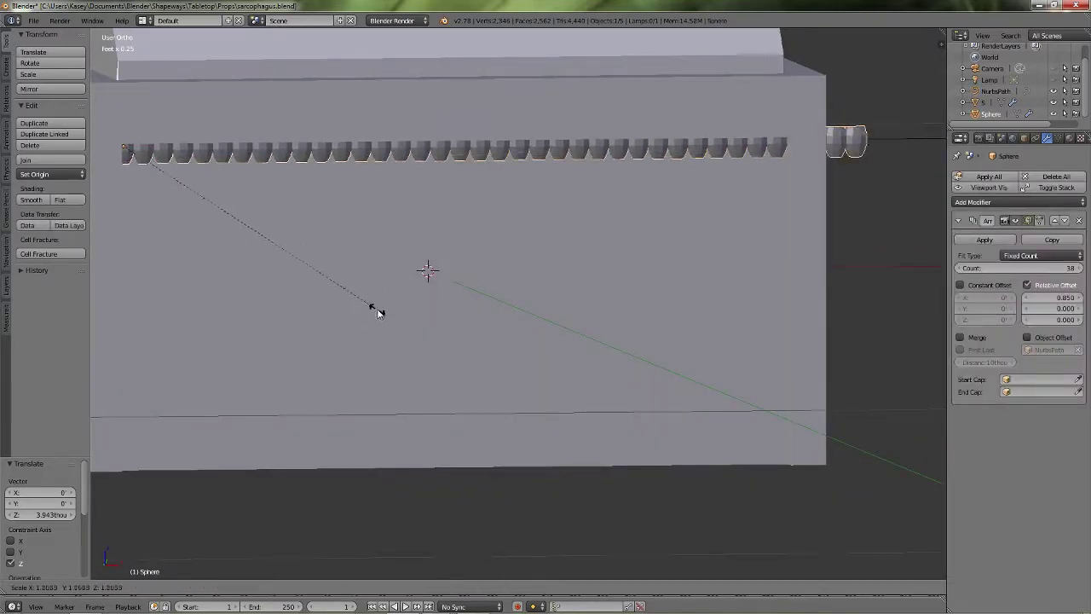
click(373, 309)
key(s)
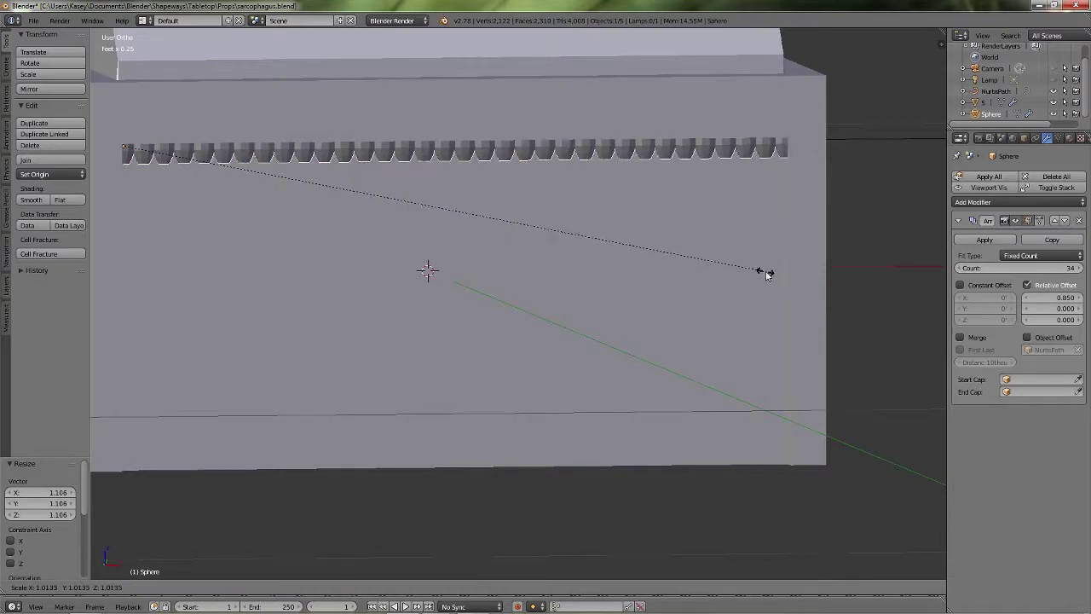
click(762, 273)
middle_drag(761, 272, 791, 315)
Enlarge the bead row slightly further, finishing with a factor of about 1.008, and set its Array count to 29
key(s)
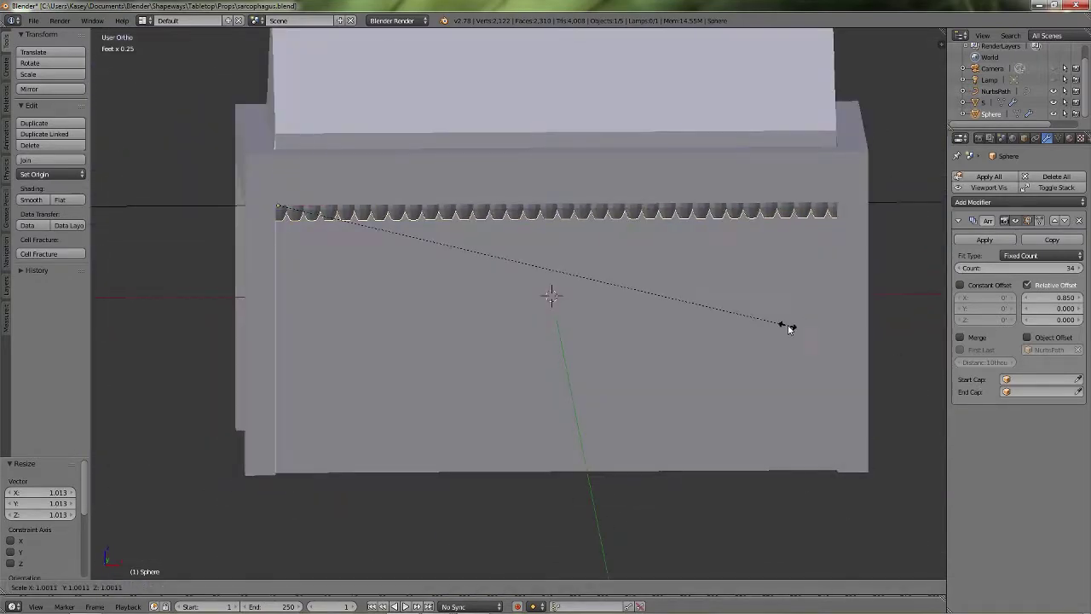
click(884, 288)
key(s)
click(828, 304)
click(959, 268)
click(959, 267)
click(959, 268)
click(959, 267)
key(z)
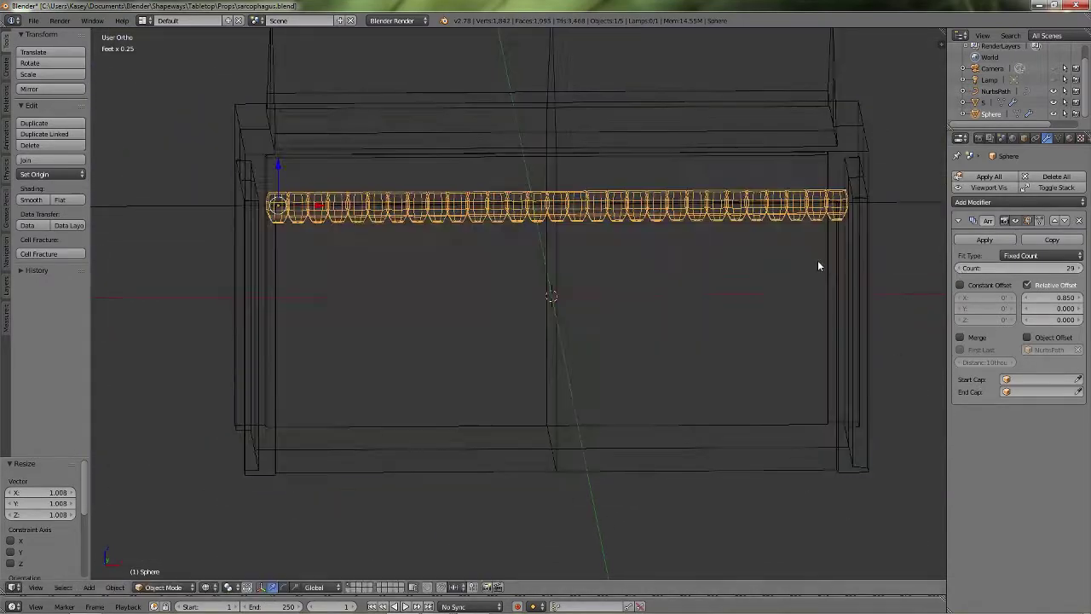
key(z)
middle_drag(818, 294, 886, 296)
click(1078, 268)
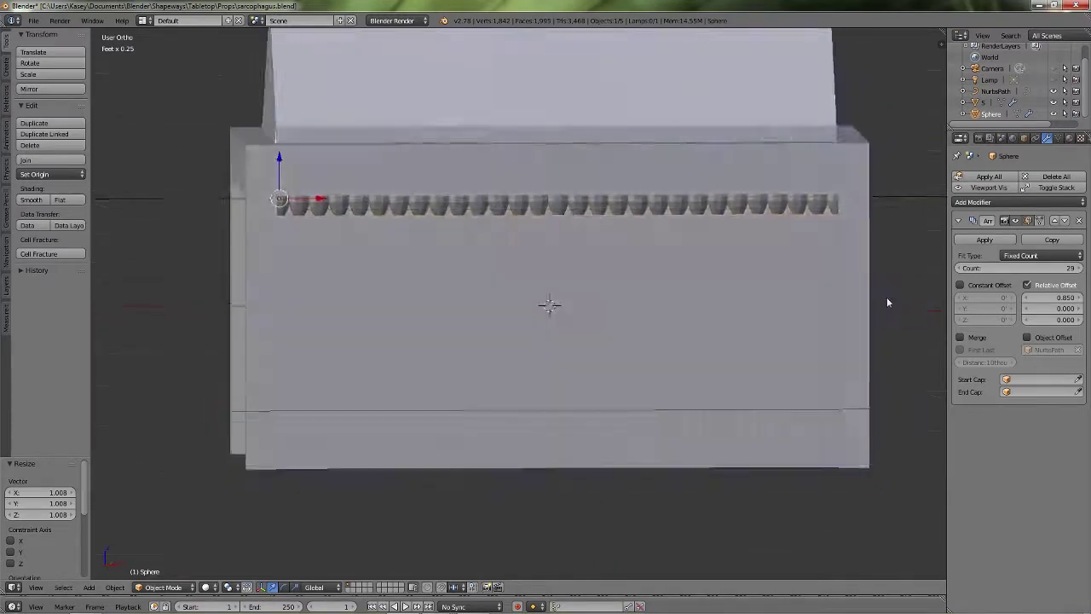
Shade the bead row smooth and shift it slightly outward along negative Y in the right view
scroll(588, 322, down, 3)
middle_drag(579, 324, 543, 336)
scroll(668, 330, up, 4)
middle_drag(667, 331, 840, 378)
scroll(741, 340, down, 1)
scroll(785, 300, up, 4)
key(z)
key(KP_3)
scroll(840, 378, up, 2)
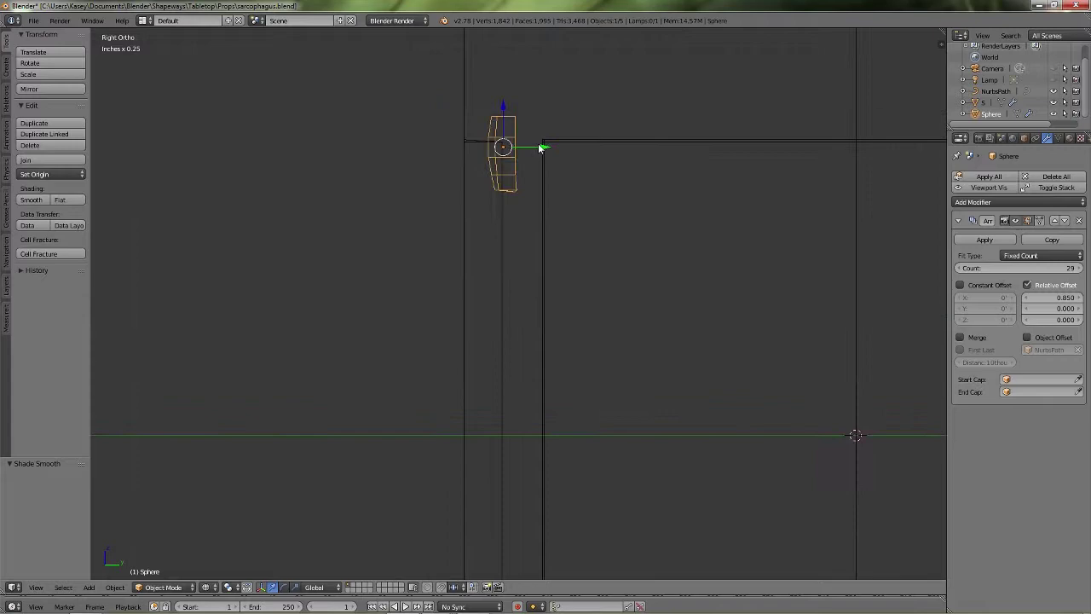
drag(541, 146, 533, 147)
Duplicate the long wall's bead row in place and look at the copy from above
mouse_move(545, 228)
middle_down()
mouse_move(658, 257)
mouse_move(608, 249)
mouse_move(625, 273)
mouse_move(648, 275)
middle_up()
key(z)
scroll(658, 256, down, 5)
key(shift+d)
key(Escape)
middle_drag(628, 327, 538, 322)
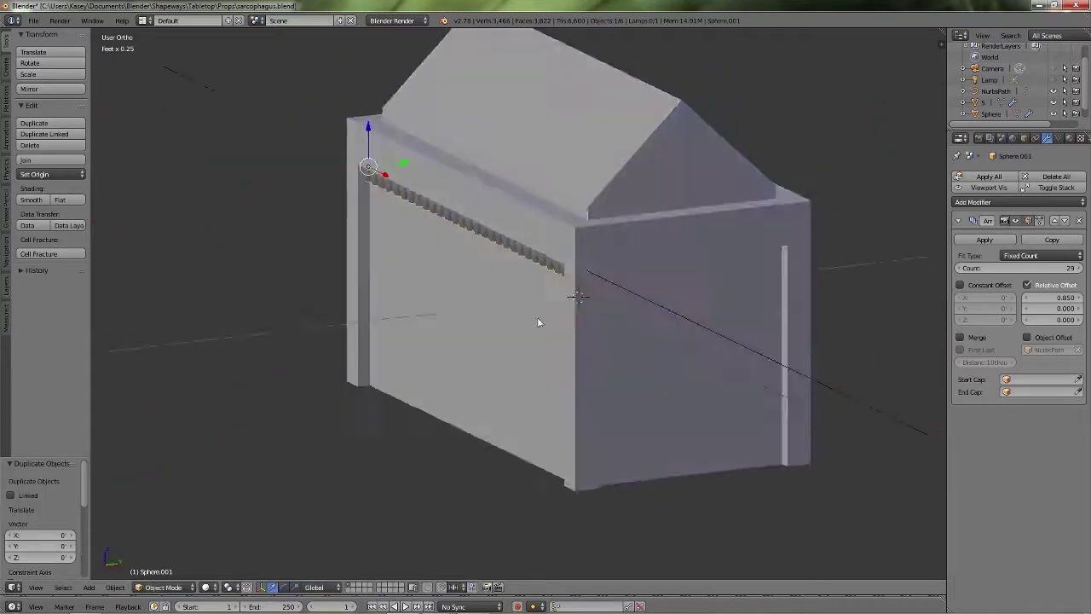
key(KP_7)
key(r)
key(9)
key(0)
key(Escape)
Rotate the copied bead row 180° in the top view and move it to the opposite long wall
key(r)
key(1)
key(8)
key(0)
key(Return)
key(g)
click(788, 100)
Shift the copied bead row about 32.1 thou along Y and nudge it into line with the far long wall
mouse_move(856, 171)
middle_down()
mouse_move(692, 132)
mouse_move(578, 61)
middle_up()
drag(242, 246, 237, 254)
middle_drag(350, 246, 388, 244)
key(KP_7)
key(z)
scroll(672, 146, up, 1)
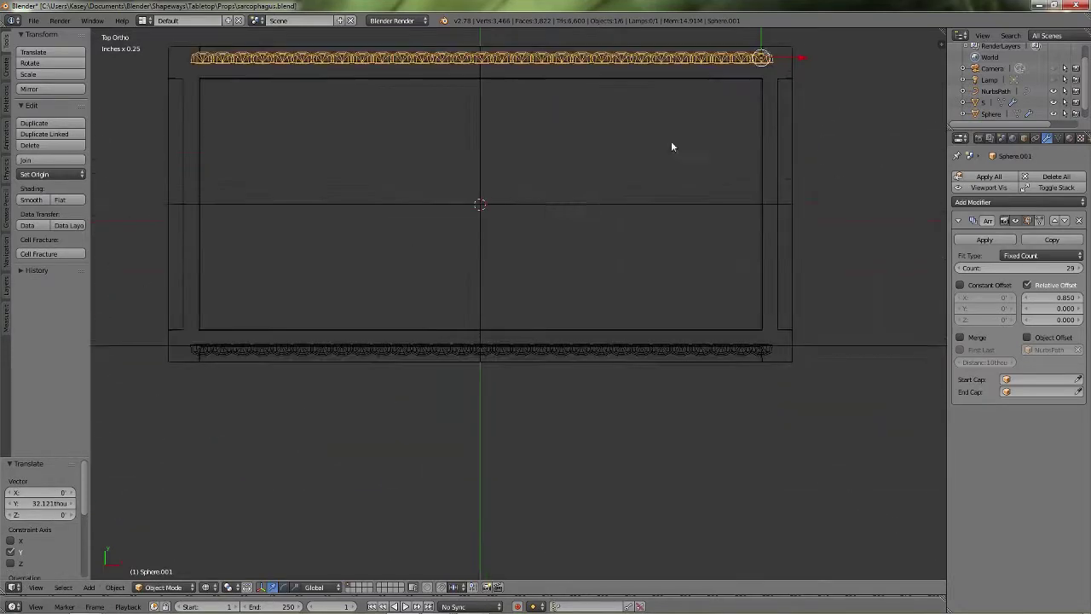
shift+middle_drag(671, 143, 677, 211)
drag(768, 87, 769, 83)
Duplicate the far bead row, rotate the copy 90° in the top view, and move it to the short wall on the positive X side
key(shift+d)
key(Escape)
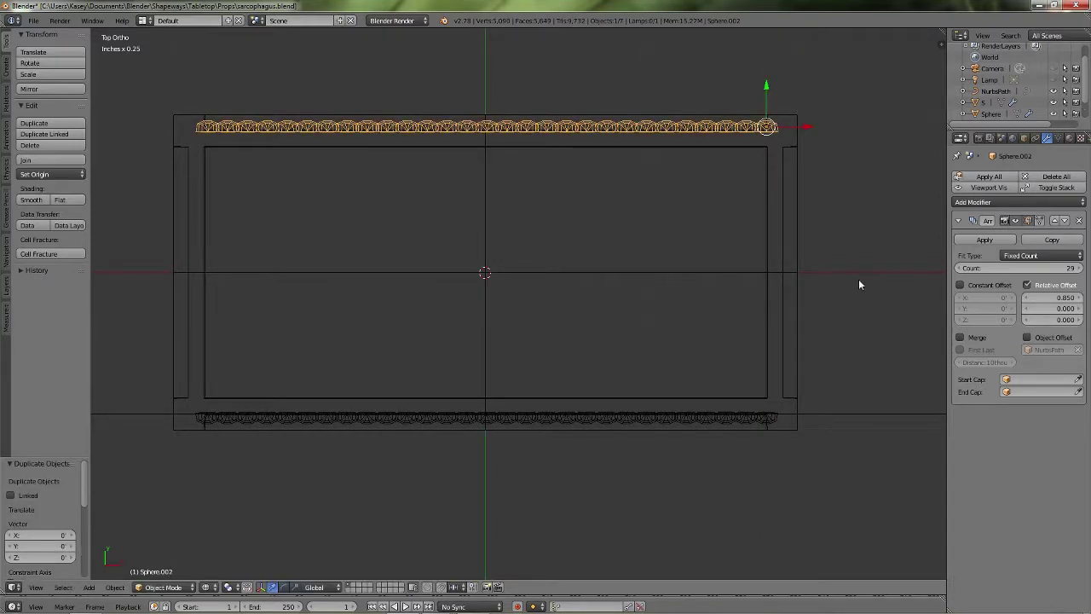
key(r)
key(9)
key(0)
key(Return)
key(g)
click(828, 456)
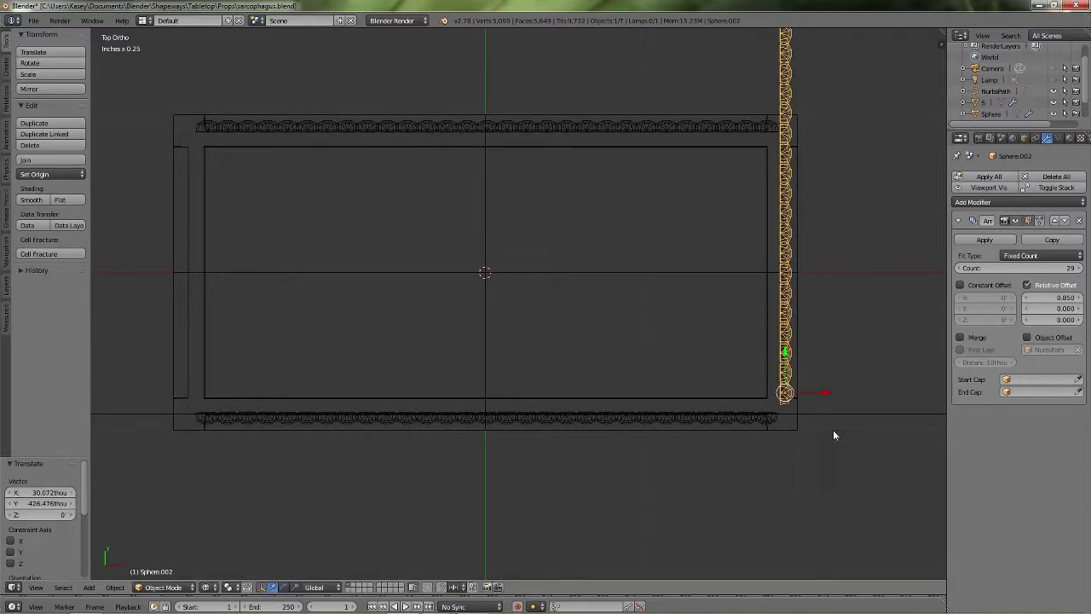
Set the short wall row's Array count to 13 and nudge the row along Y between the corner posts
shift+middle_drag(834, 431, 746, 505)
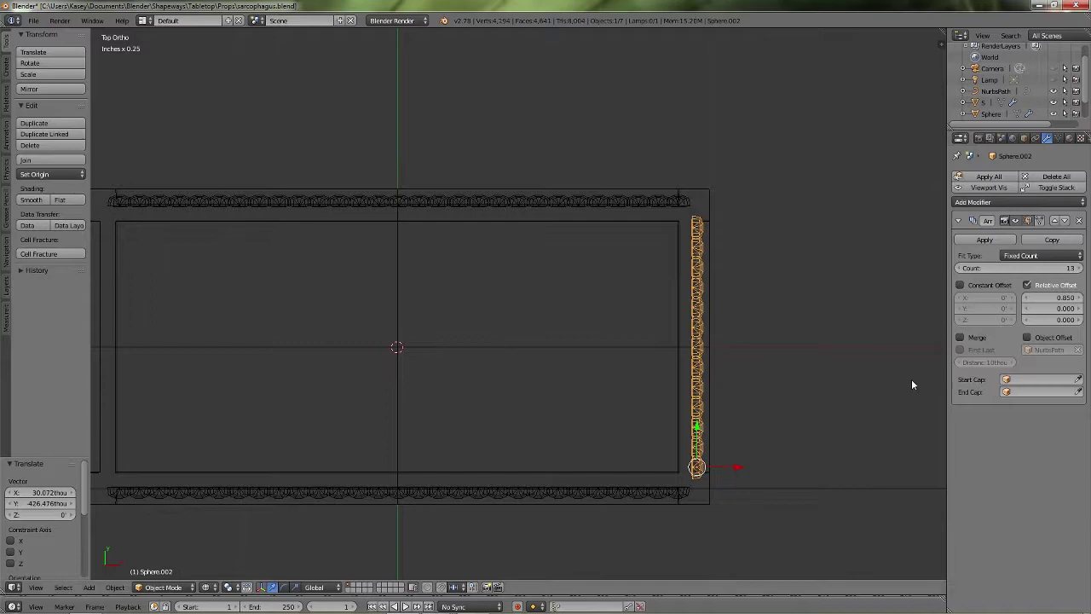
drag(697, 429, 697, 426)
shift+middle_drag(640, 421, 738, 406)
Duplicate the short wall's bead row, rotate the copy 180°, and move it to the opposite short wall
key(shift+d)
key(Escape)
key(r)
key(1)
key(8)
key(0)
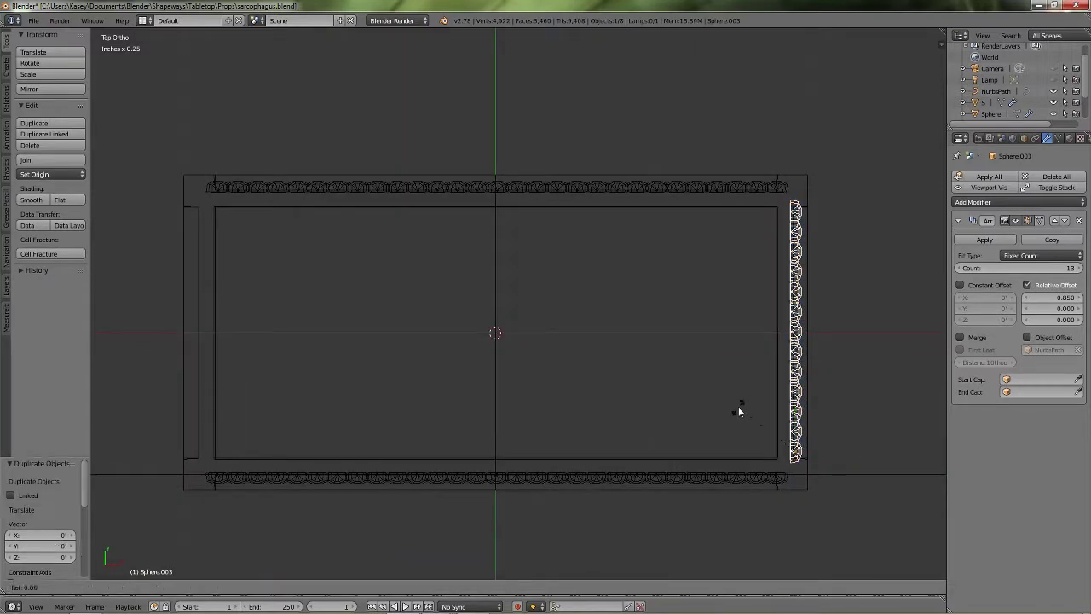
key(Return)
key(g)
click(137, 172)
middle_drag(137, 172, 680, 332)
Duplicate the front long wall's bead row, rotate the copy 180° in the front view, and move it up to the lid's base
key(KP_1)
scroll(648, 340, up, 3)
right_click(545, 330)
key(shift+d)
key(Escape)
key(r)
key(1)
key(8)
key(0)
key(Return)
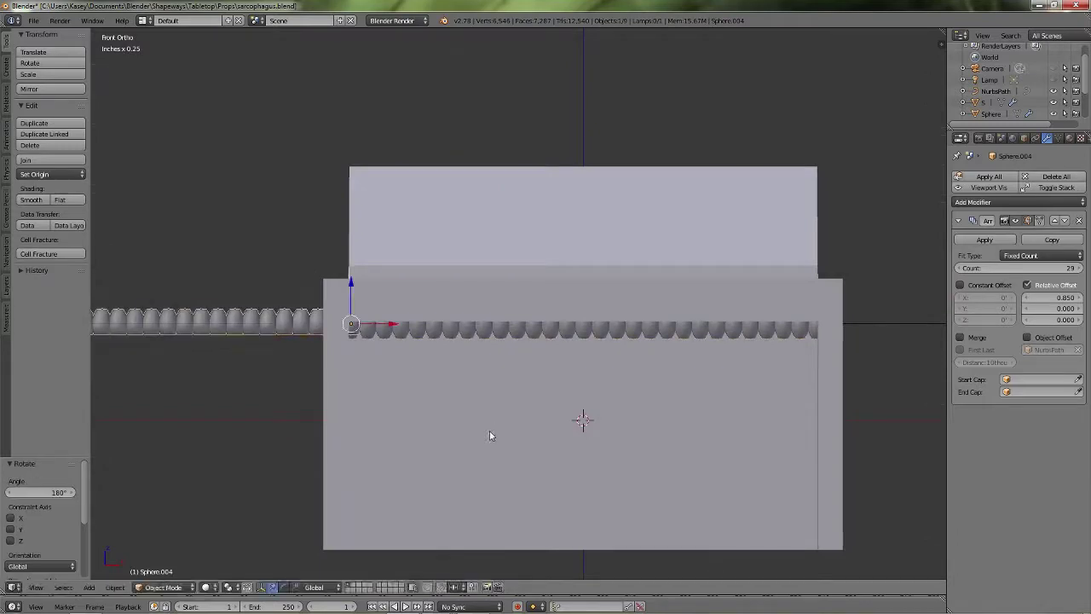
key(g)
click(100, 392)
Set the lid row's Array count to 28, slide it about 16.4 thou along negative X, and fit it against the lid's lower edge
click(957, 269)
drag(859, 281, 849, 279)
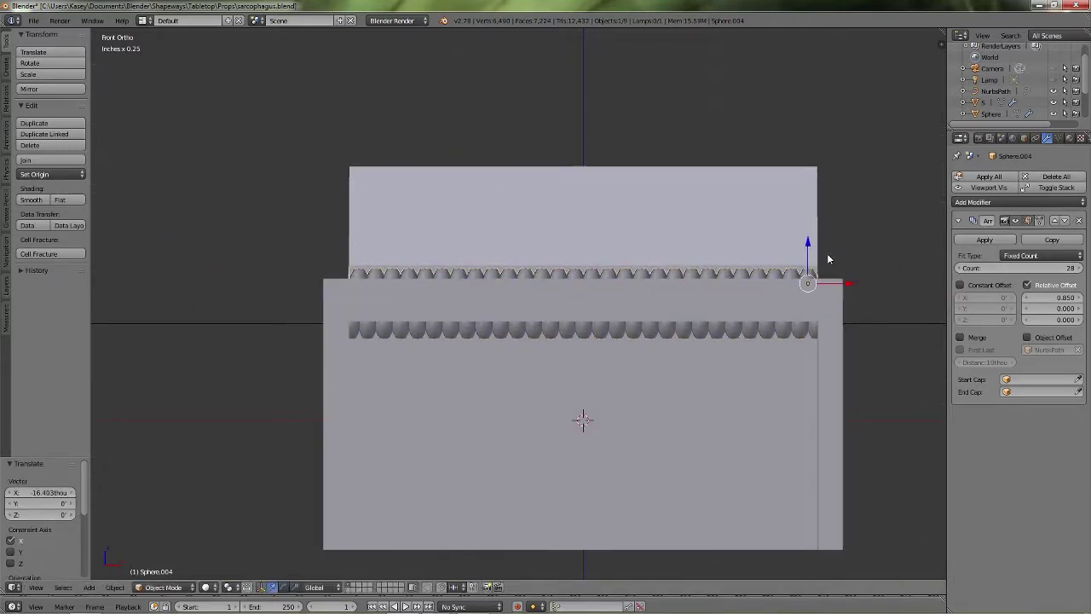
middle_drag(797, 218, 861, 265)
drag(805, 218, 795, 212)
click(794, 214)
middle_drag(795, 214, 404, 512)
drag(404, 511, 404, 511)
Duplicate the lid's bead row, rotate the copy 180° in the top view, and move it to the lid's opposite long edge
key(z)
key(KP_7)
scroll(449, 436, up, 3)
shift+middle_drag(787, 571, 782, 452)
scroll(782, 396, down, 3)
key(KP_7)
key(shift+d)
key(Return)
text(r180)
key(Return)
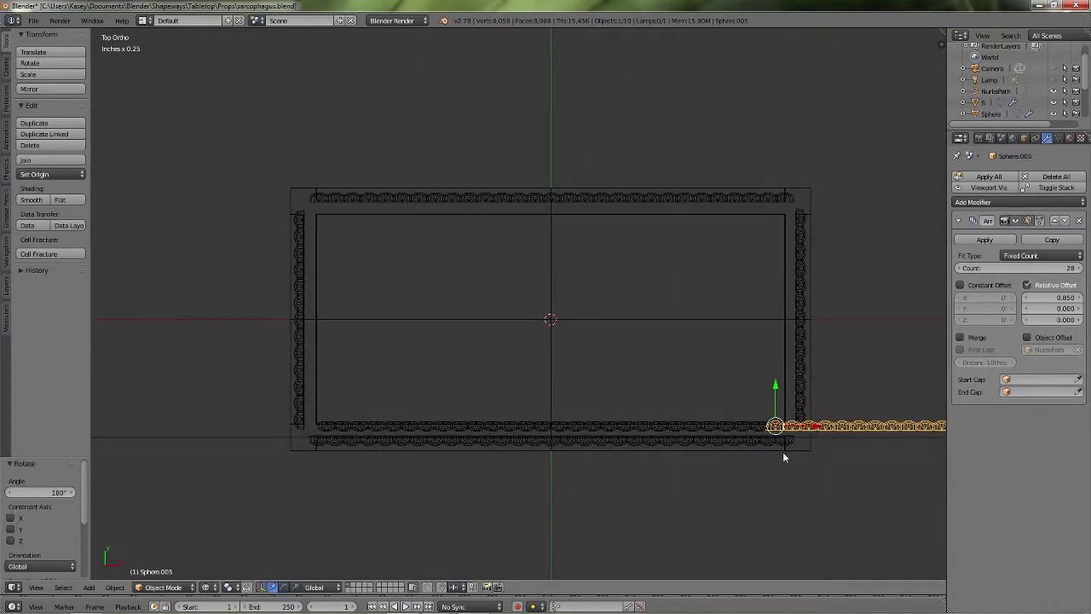
key(g)
click(334, 237)
Slide the copied lid row about 3.3 thou along negative X to align it with the lid's edge
drag(366, 210, 364, 211)
key(z)
mouse_move(366, 385)
middle_down()
mouse_move(748, 265)
mouse_move(632, 285)
mouse_move(569, 263)
mouse_move(640, 404)
middle_up()
scroll(640, 404, down, 1)
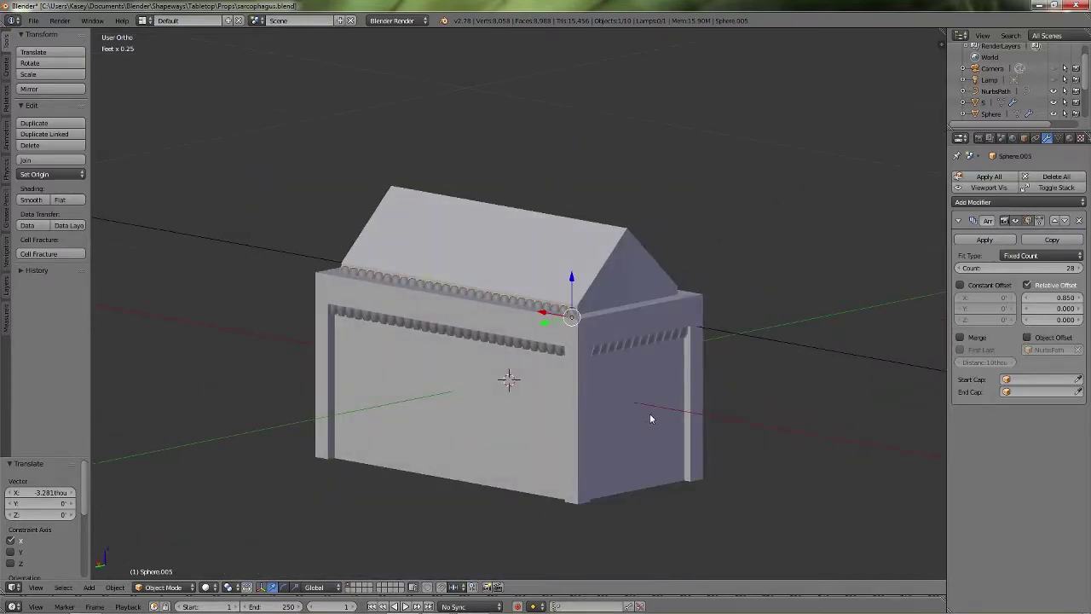
Add a torus mesh at the 3D cursor and scale it down to about 0.102
scroll(650, 418, up, 2)
key(shift+a)
mouse_move(756, 421)
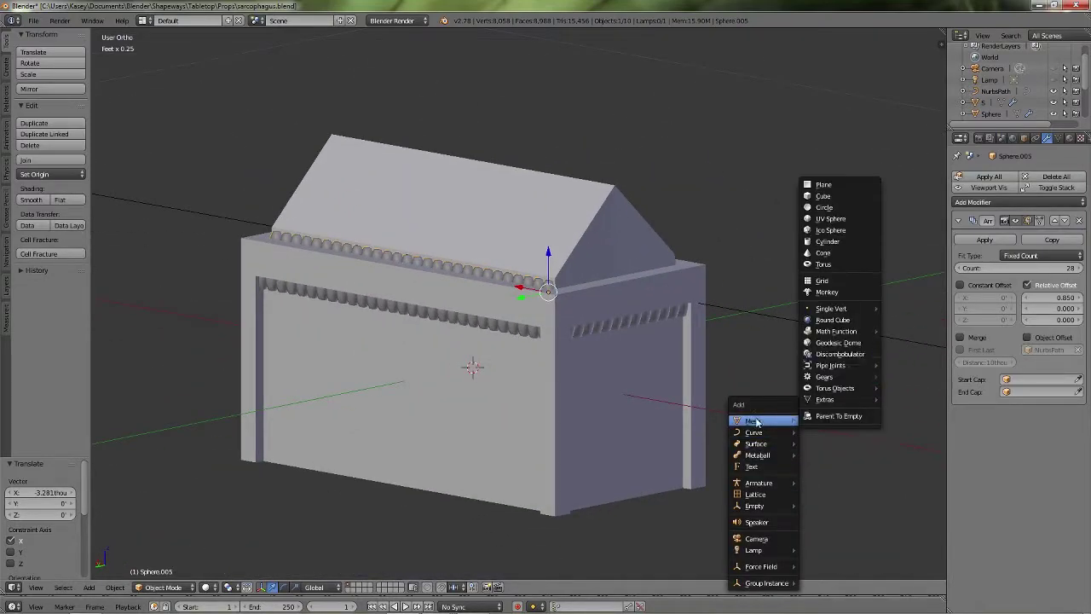
click(823, 264)
key(s)
click(512, 367)
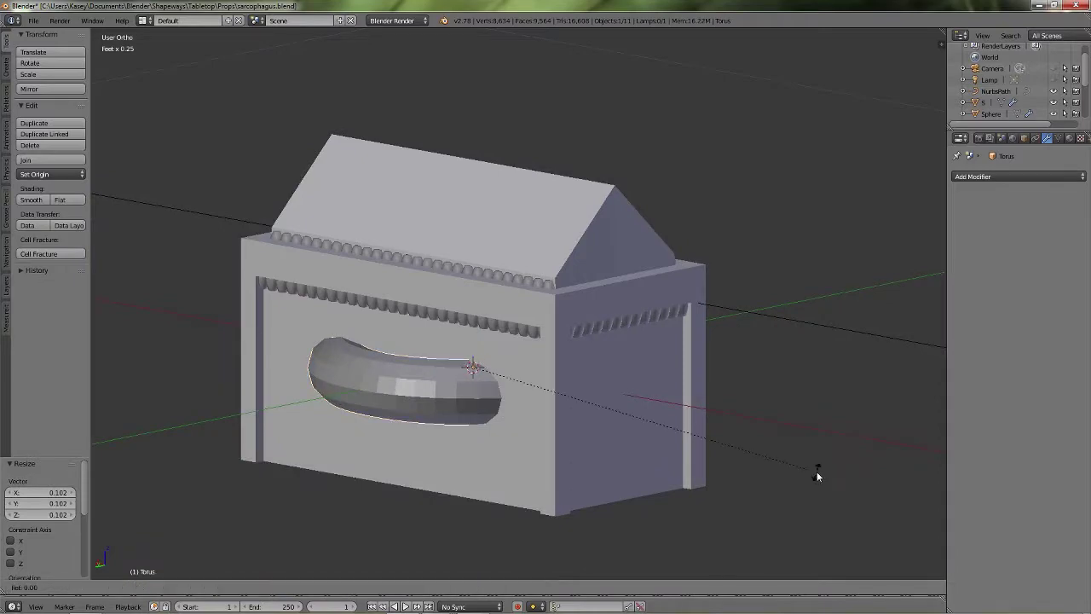
Rotate the torus 90° in the front view so it stands upright, and move it out beside the lid's gable end
key(Escape)
key(KP_3)
key(KP_1)
key(r)
key(9)
key(0)
key(Return)
key(g)
click(171, 274)
middle_drag(786, 275, 670, 285)
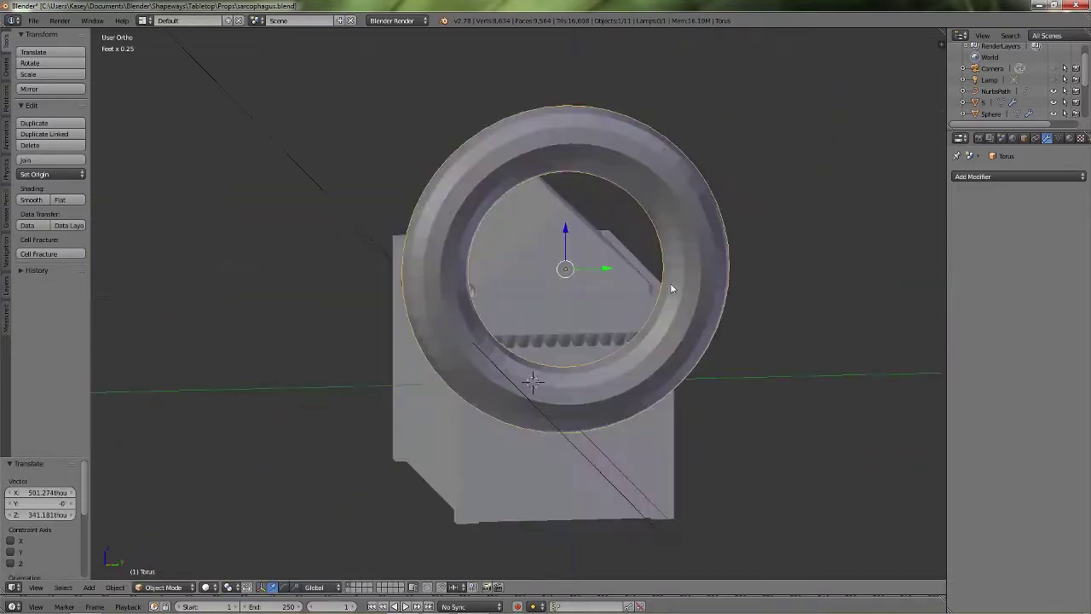
Scale the torus down to fit the lid's gable, adjust its height along Z, and move it along X against the gable face
key(KP_3)
key(s)
click(520, 217)
key(g)
key(z)
click(514, 201)
mouse_move(515, 200)
middle_down()
mouse_move(656, 285)
mouse_move(564, 247)
mouse_move(628, 258)
mouse_move(693, 310)
mouse_move(609, 229)
middle_up()
key(g)
key(x)
click(674, 252)
Shade the gable torus smooth and centre it in the right view
scroll(628, 258, up, 7)
key(KP_Decimal)
key(KP_7)
click(32, 200)
scroll(577, 265, down, 1)
key(KP_3)
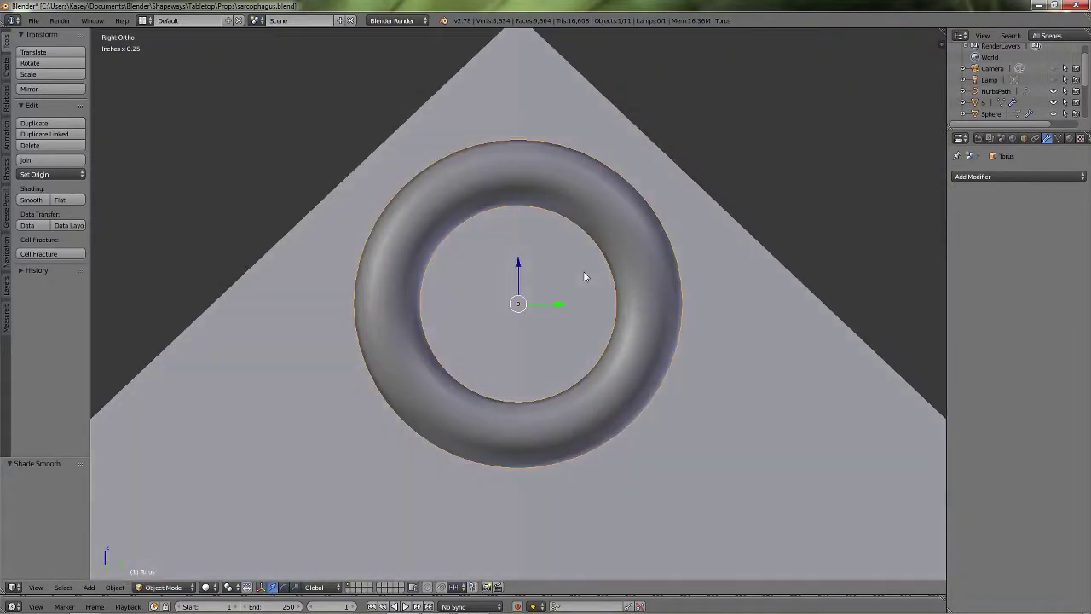
key(z)
key(z)
Duplicate the gable torus in place and scale the copy down to sit inside it as an inner ring
key(shift+d)
key(s)
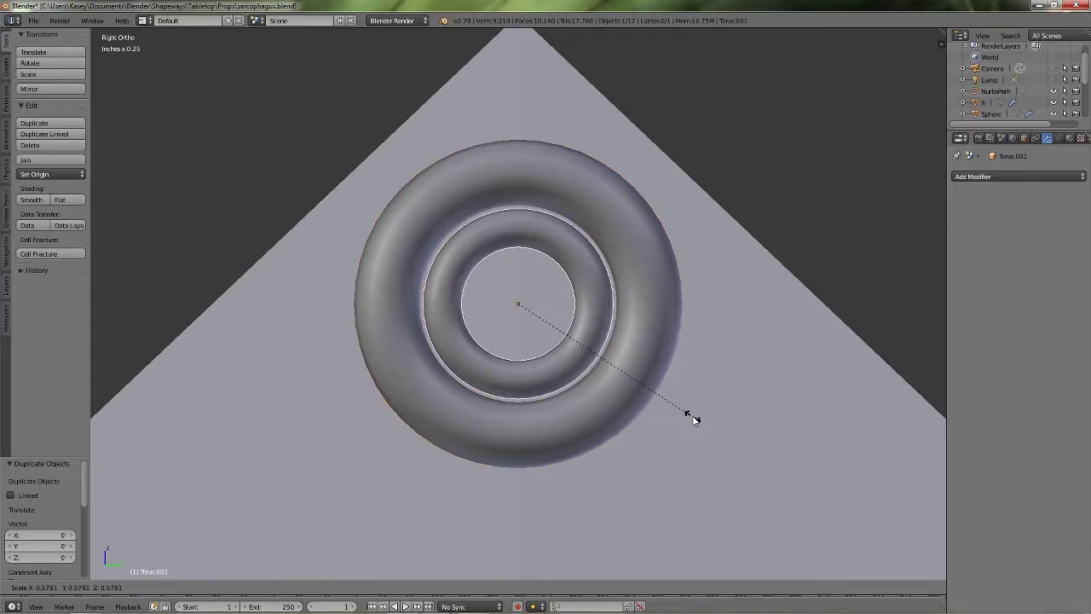
click(714, 459)
Undo the trial third ring together with the inner ring's uniform scaling
key(s)
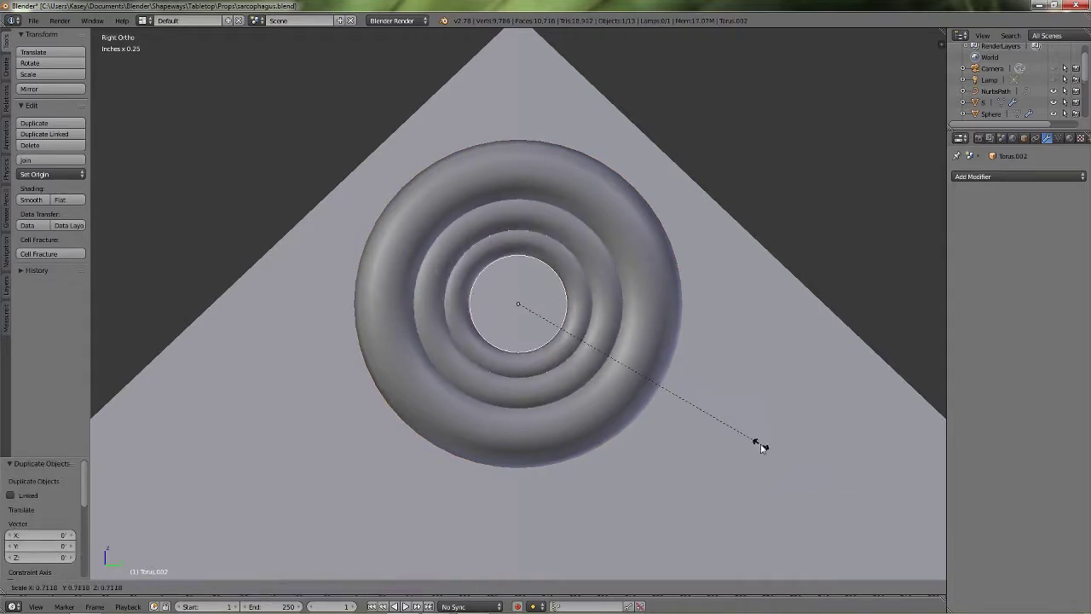
right_click(745, 437)
key(ctrl+z)
key(ctrl+z)
Scale the inner ring in Y and Z only, first by 0.784 and again by 0.917
key(s)
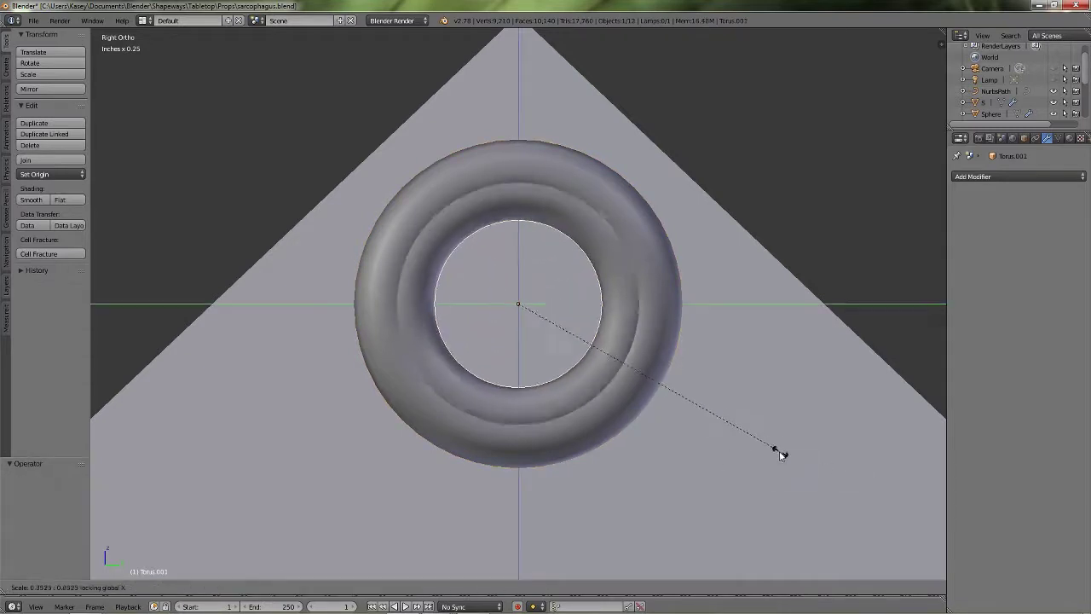
click(757, 448)
mouse_move(758, 448)
middle_down()
mouse_move(864, 463)
mouse_move(748, 446)
middle_up()
key(KP_3)
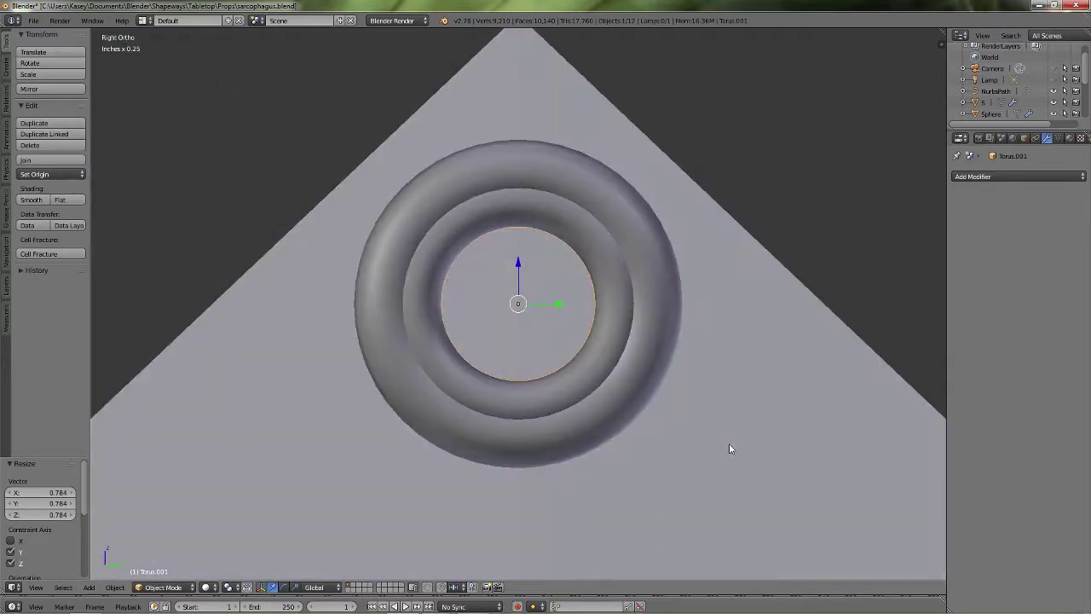
key(z)
key(s)
key(shift+x)
click(805, 449)
Try a third concentric ring by duplicating the inner one and scaling it to 0.661 in Y and Z, and delete it
key(z)
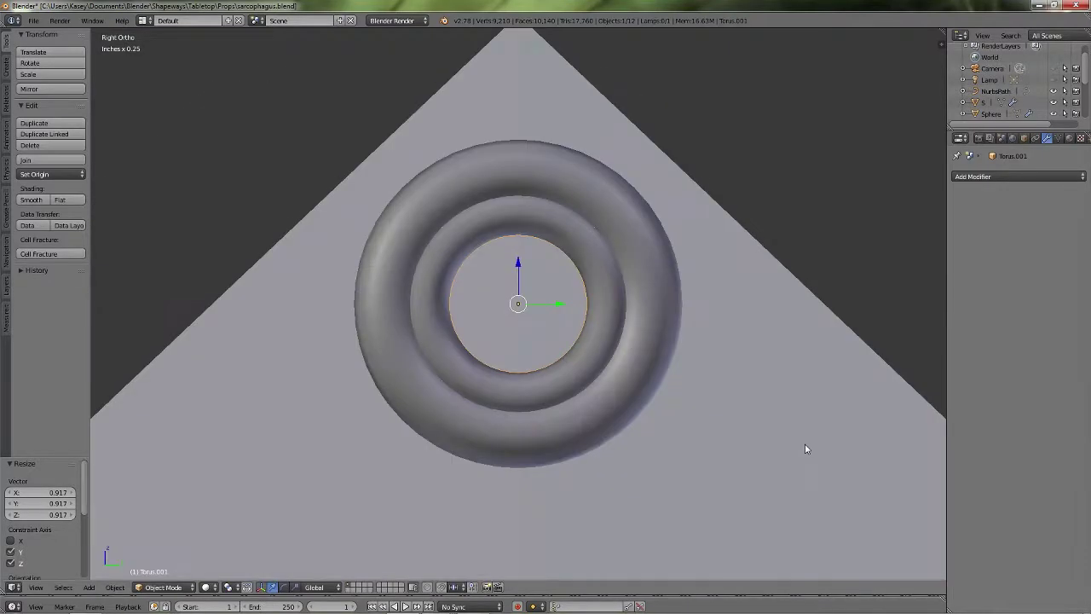
key(s)
key(shift+x)
click(711, 397)
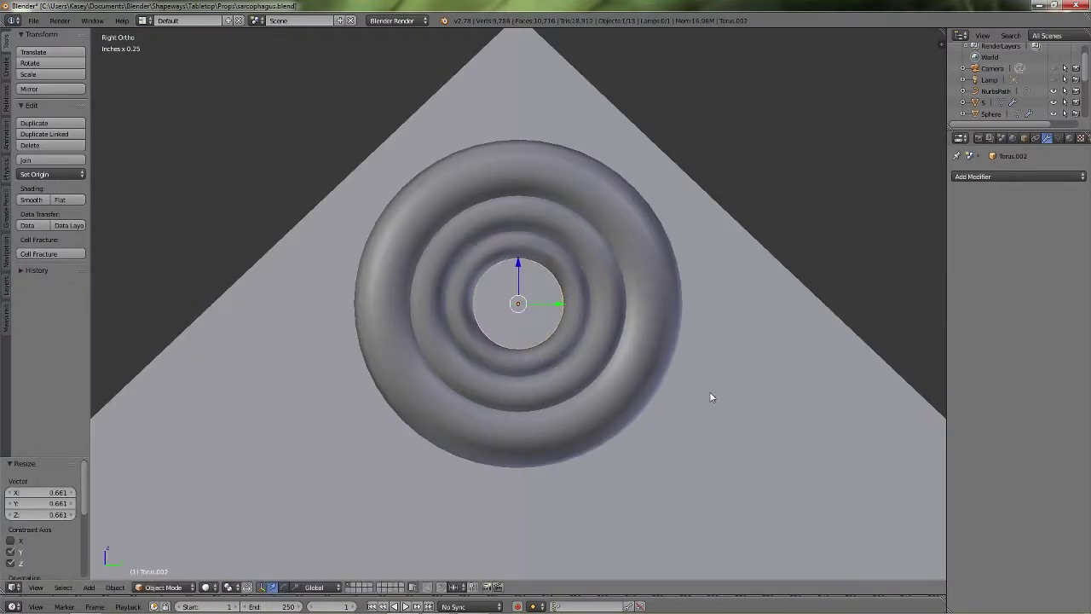
middle_drag(708, 397, 658, 416)
scroll(687, 451, down, 9)
key(x)
click(607, 441)
Add a UV sphere with 9 segments and 7 rings and move it out past the sarcophagus's gable end in the top view
key(shift+a)
mouse_move(654, 414)
click(693, 325)
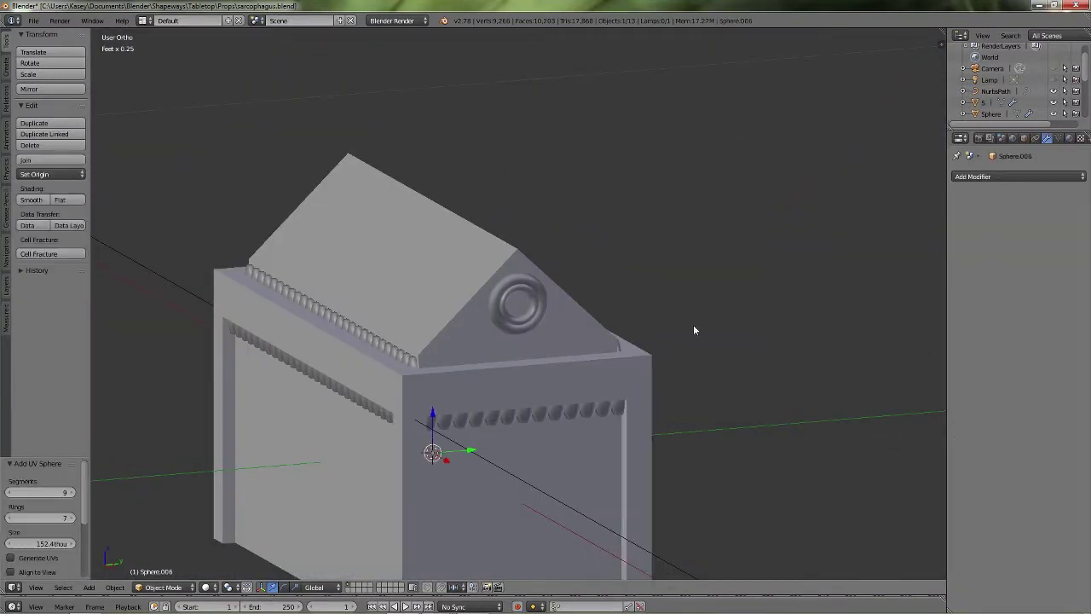
key(KP_7)
key(g)
click(818, 426)
Rotate the sphere 90° in the front view and delete it
key(KP_1)
scroll(38, 530, down, 6)
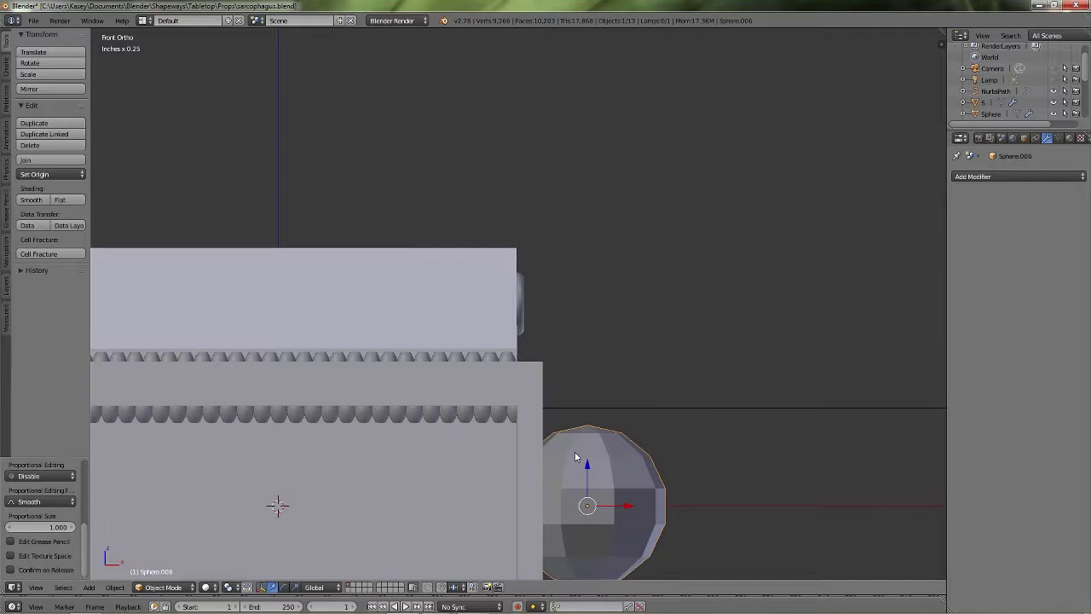
key(KP_3)
scroll(31, 531, up, 5)
scroll(29, 531, down, 5)
key(KP_1)
text(r90)
key(Return)
key(KP_3)
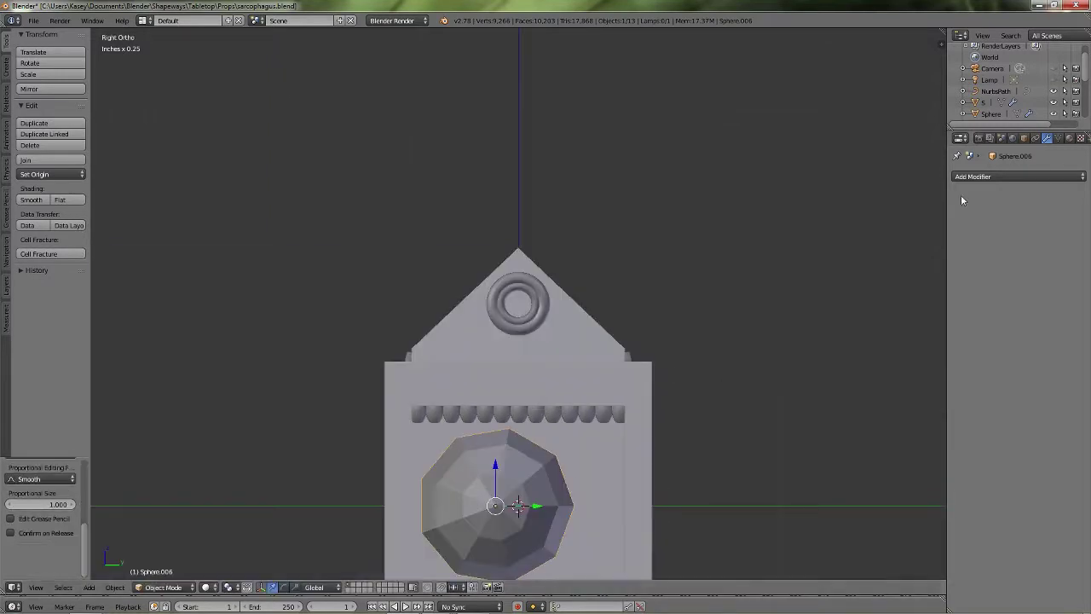
click(559, 444)
Add a new UV sphere with 15 segments and an increased ring count, and scale it down to 0.531
key(shift+a)
click(608, 246)
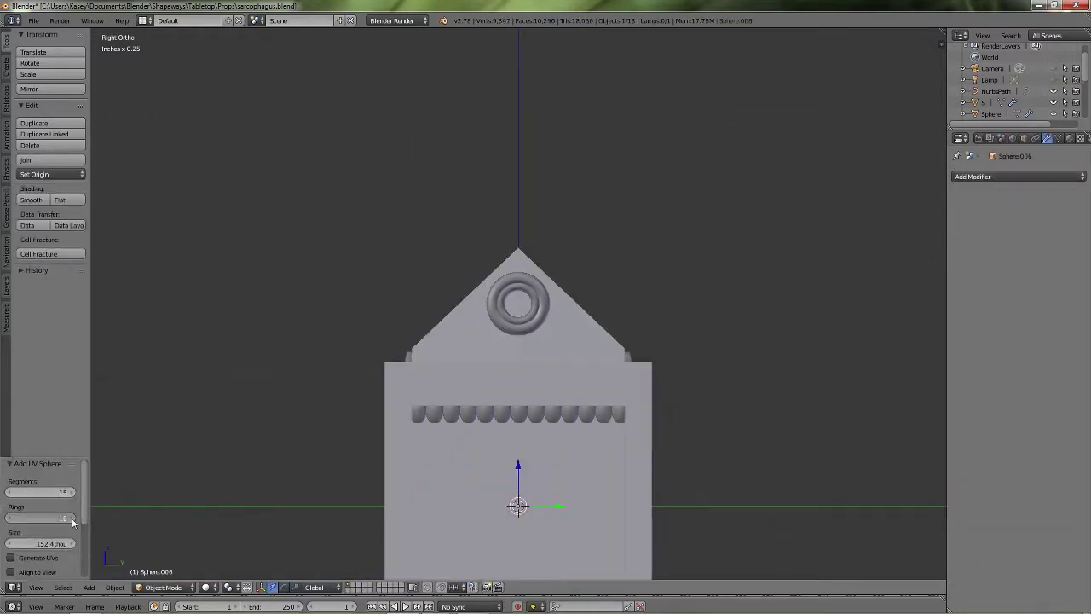
triple_click(73, 521)
scroll(29, 498, down, 5)
scroll(29, 498, up, 5)
key(z)
key(z)
key(s)
click(525, 471)
Move the sphere to the middle of the gable rings and scale it down to 0.170
key(KP_7)
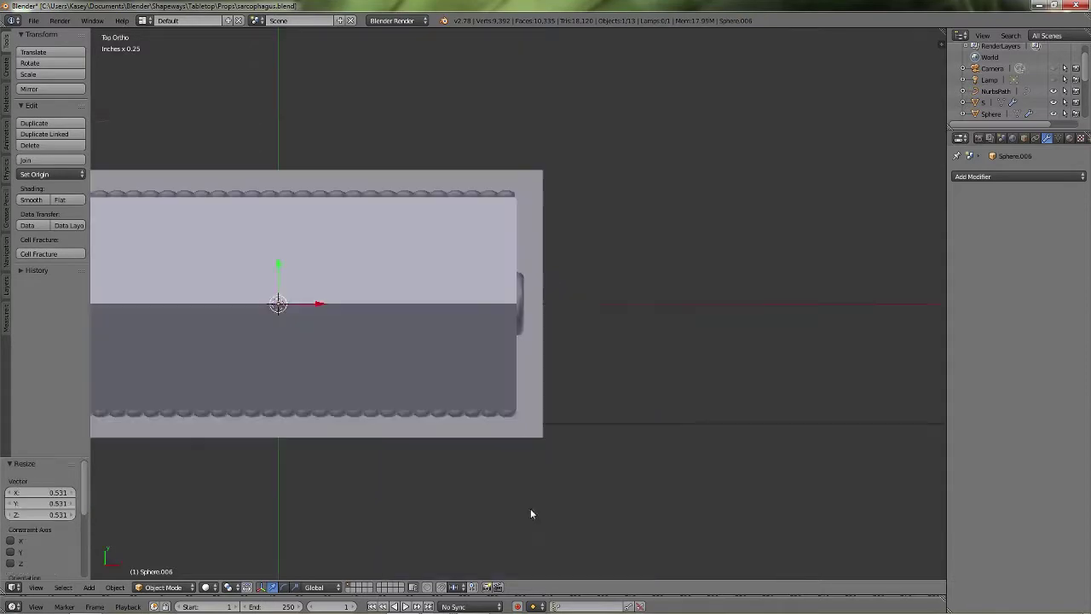
key(KP_3)
key(g)
click(656, 244)
key(s)
click(544, 328)
Raise the sphere along Z to centre it within the gable rings and scale it down slightly in the right view
key(KP_1)
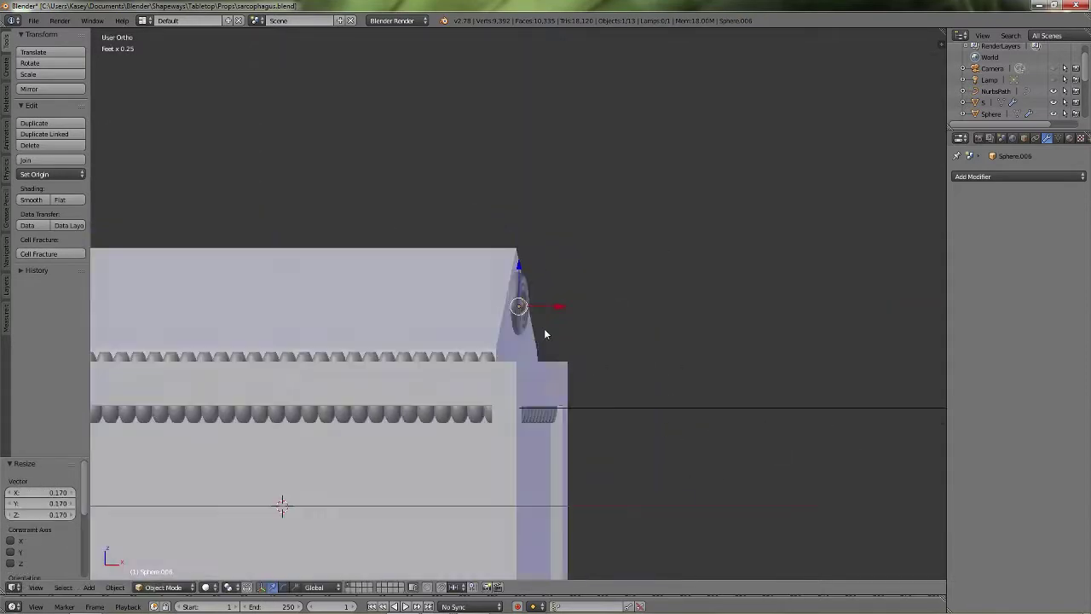
key(KP_3)
scroll(565, 312, up, 9)
key(z)
drag(518, 281, 517, 262)
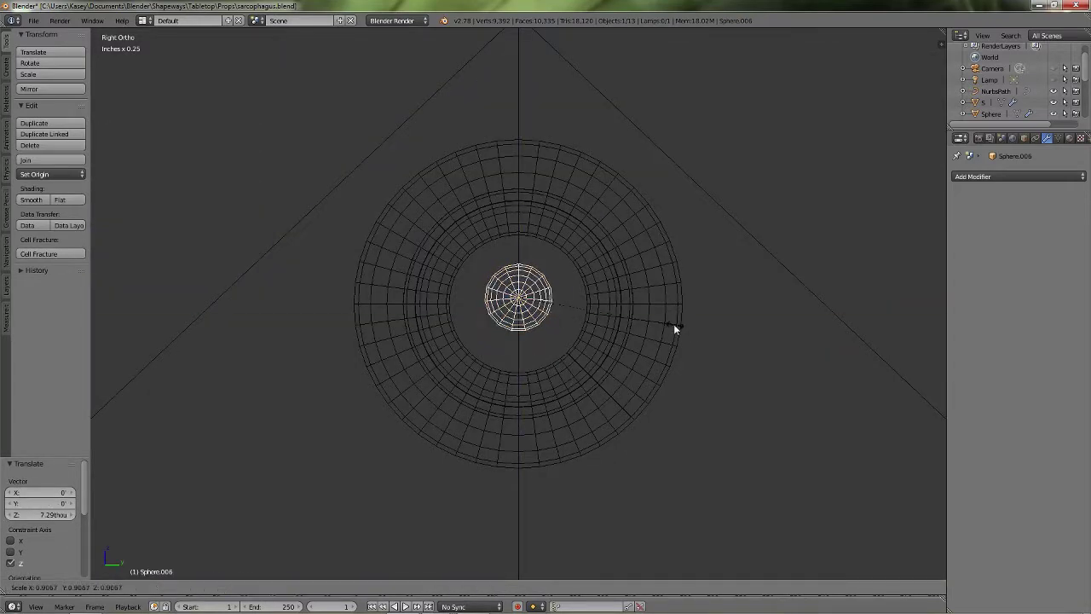
key(z)
Adjust the sphere along X so it sits in the gable face as the rings' centre boss, and shade it smooth
middle_drag(651, 341, 740, 344)
key(KP_1)
key(z)
scroll(566, 295, up, 4)
drag(569, 289, 553, 290)
key(z)
middle_drag(554, 291, 599, 293)
drag(532, 297, 524, 298)
scroll(523, 298, down, 9)
mouse_move(588, 272)
middle_down()
mouse_move(655, 302)
mouse_move(724, 264)
middle_up()
click(30, 199)
Duplicate both gable rings and their centre sphere in place and rotate the copies 180° in the top view
key(shift+d)
right_click(604, 282)
key(KP_7)
scroll(595, 401, down, 6)
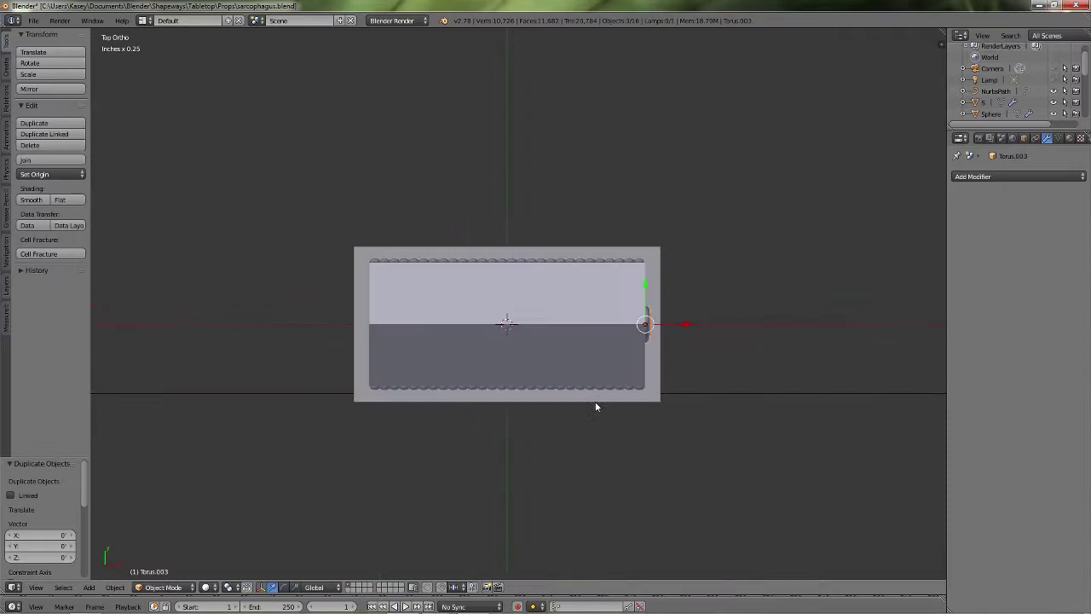
key(r)
key(1)
key(8)
key(0)
key(Return)
Move the copied ring ornament along X onto the opposite gable face, aligning it in wireframe
drag(682, 326, 440, 330)
key(z)
scroll(413, 321, up, 4)
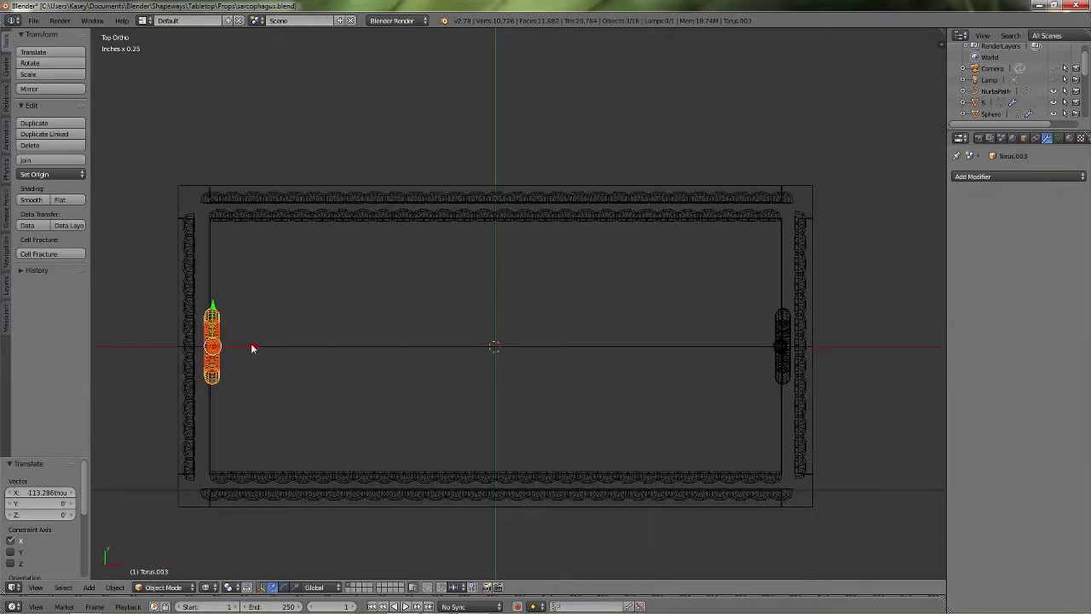
drag(250, 342, 245, 343)
key(z)
Cut two edge loops around the sarcophagus body's upper band and scale them close together along Z
mouse_move(519, 475)
middle_down()
mouse_move(678, 398)
mouse_move(725, 309)
mouse_move(639, 307)
mouse_move(721, 295)
mouse_move(671, 261)
middle_up()
key(a)
right_click(639, 308)
key(Tab)
scroll(671, 261, up, 5)
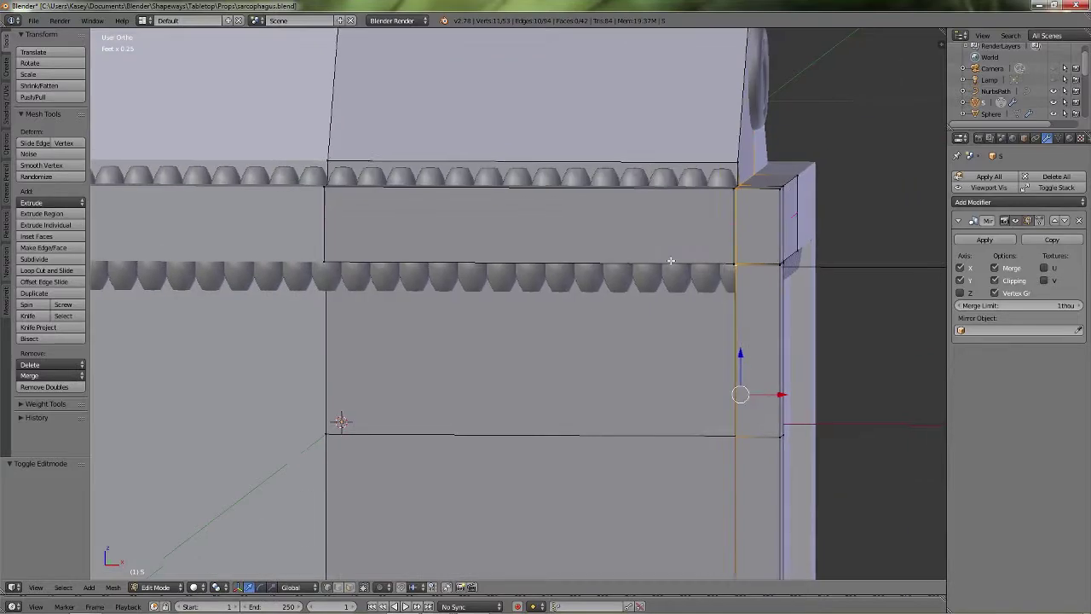
right_click(747, 232)
key(s)
key(z)
click(772, 272)
key(ctrl+r)
scroll(782, 226, up, 1)
click(783, 226)
right_click(784, 226)
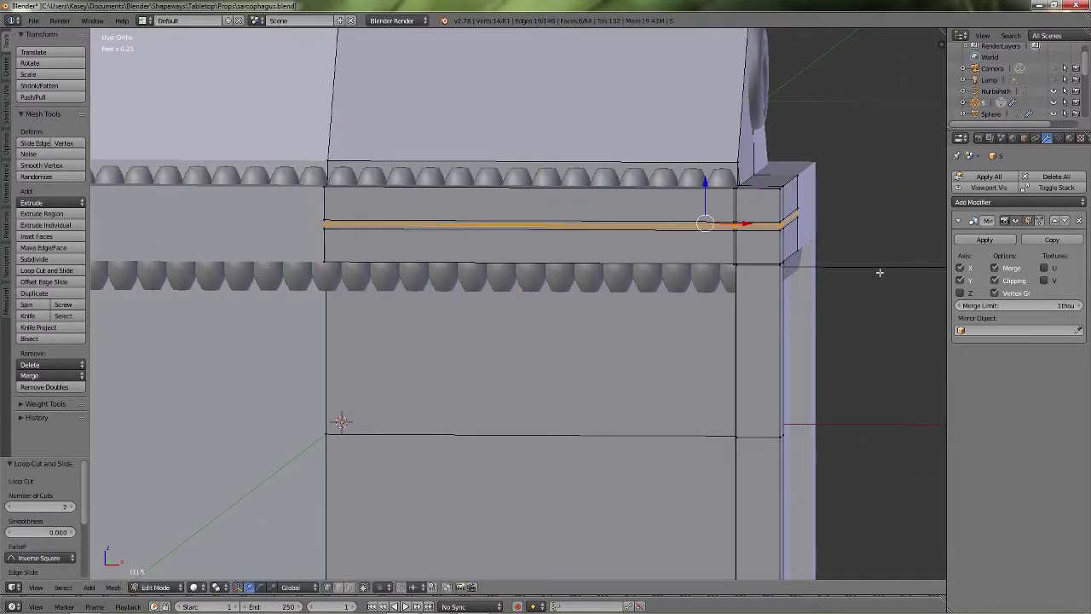
Scale the two loops to 0.922 in X and Y to form a recessed groove around the upper band
click(866, 269)
scroll(781, 372, down, 5)
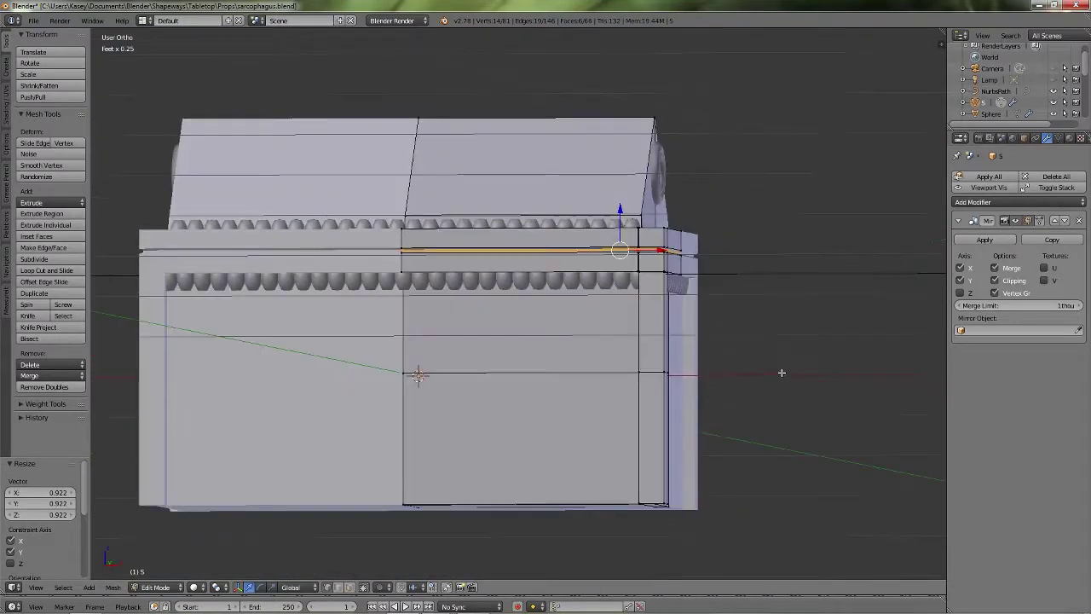
middle_drag(789, 355, 591, 263)
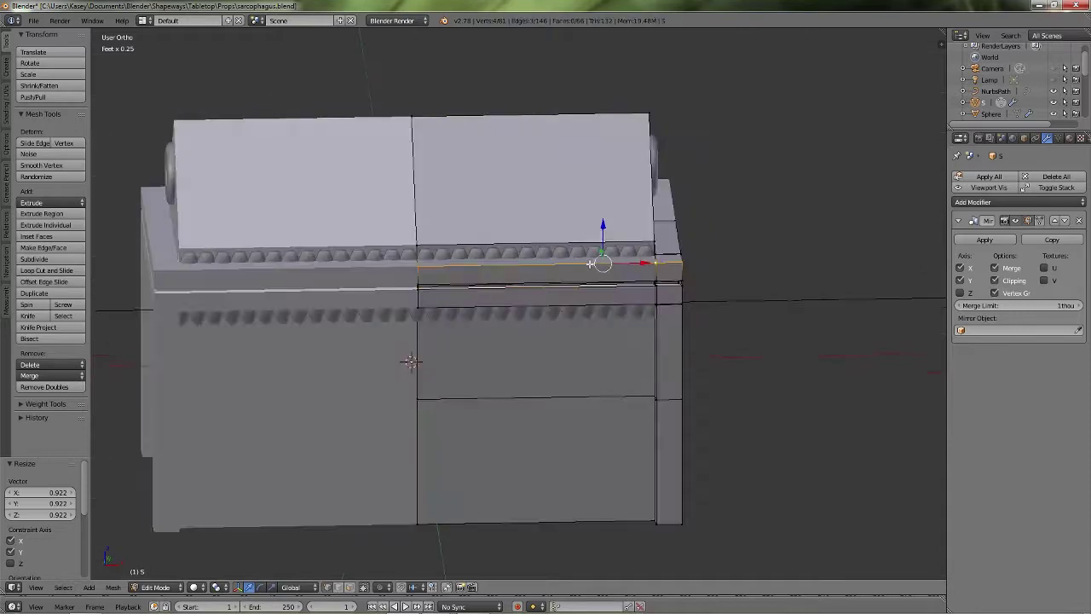
Bevel the upper band's top outer edges with an offset of 0.019, and bevel the lid's edge
click(754, 270)
middle_drag(779, 336, 588, 271)
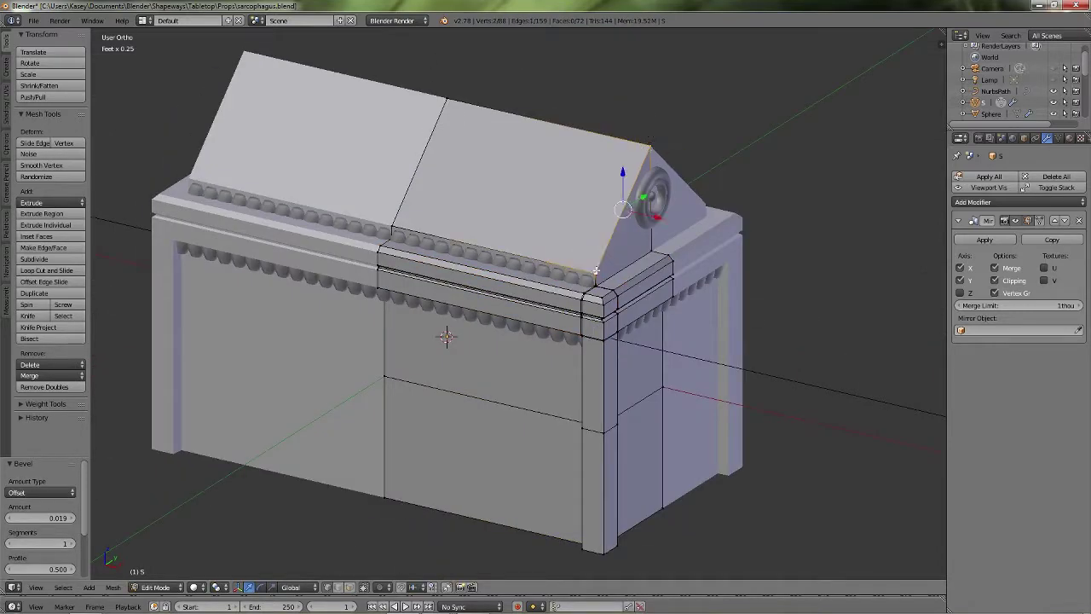
click(743, 271)
key(a)
Bevel the outer vertical edges of the sarcophagus's corner post from top to bottom
middle_drag(577, 544, 538, 503)
shift+middle_drag(536, 504, 544, 425)
ctrl+right_click(532, 155)
mouse_move(534, 162)
middle_down()
mouse_move(550, 204)
mouse_move(538, 181)
middle_up()
key(ctrl+b)
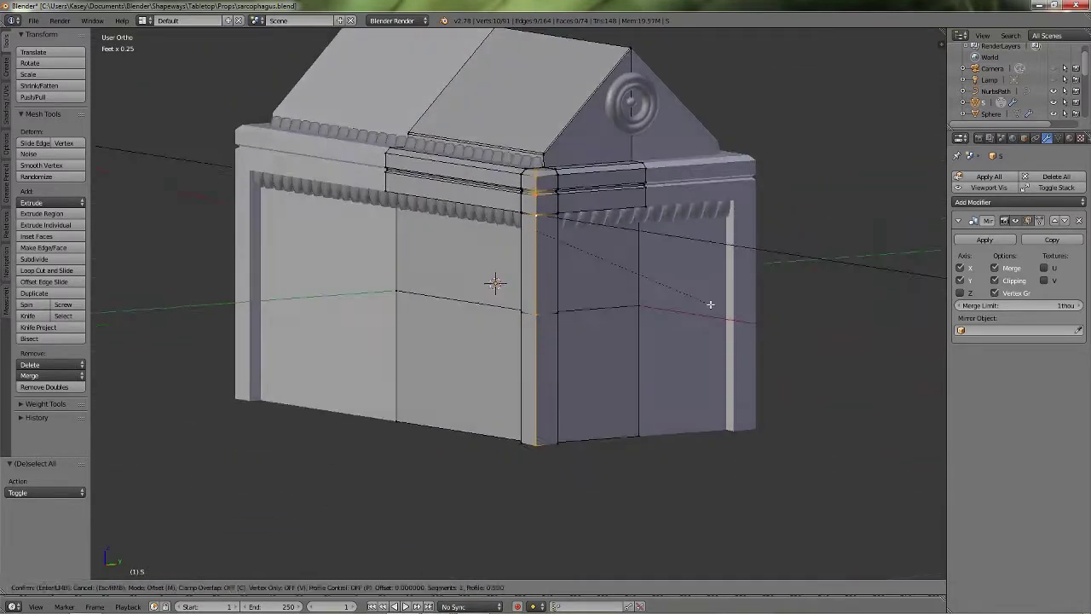
click(730, 296)
middle_drag(730, 295, 769, 516)
key(Tab)
key(Tab)
Try moving a partial selection of the underside faces along Z and undo it
scroll(640, 420, up, 6)
middle_drag(640, 420, 588, 371)
shift+middle_drag(588, 371, 671, 186)
alt+right_click(518, 411)
shift+right_click(475, 223)
drag(452, 280, 455, 245)
key(ctrl+z)
Complete the selection of underside faces between the corner posts and raise them along Z so the posts stand as feet
shift+right_click(443, 345)
shift+right_click(669, 409)
shift+right_click(656, 406)
shift+right_click(617, 395)
middle_drag(617, 394, 585, 221)
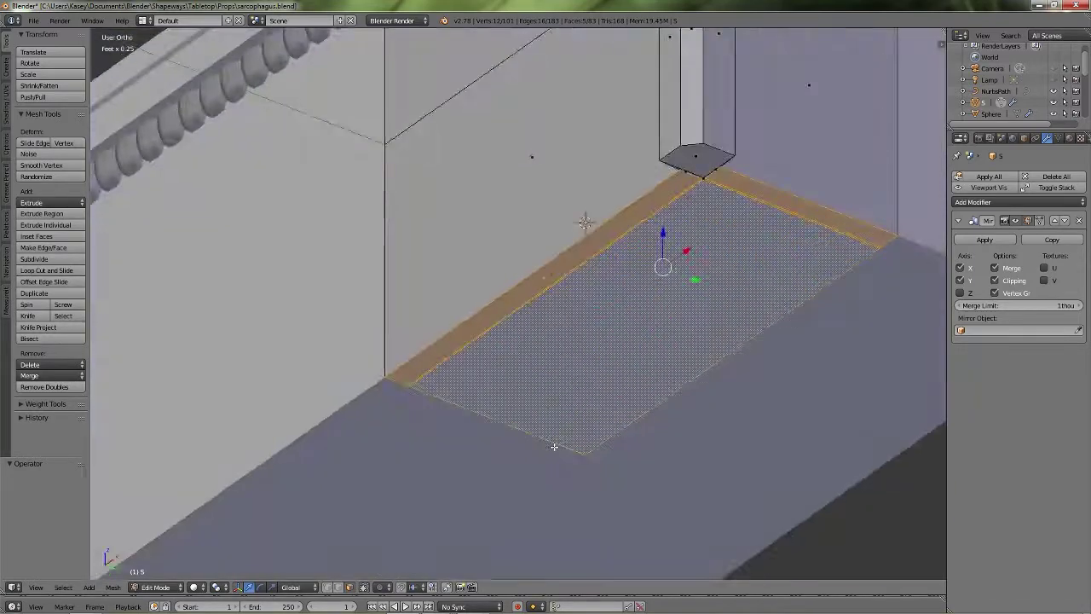
key(KP_1)
scroll(546, 315, down, 5)
shift+middle_drag(545, 315, 542, 353)
drag(537, 284, 537, 264)
Scale the inner underside face to 0.910, extrude it about 481 thou upward into the body, and lower it by 25.794 thou
middle_drag(537, 264, 499, 319)
right_click(583, 313)
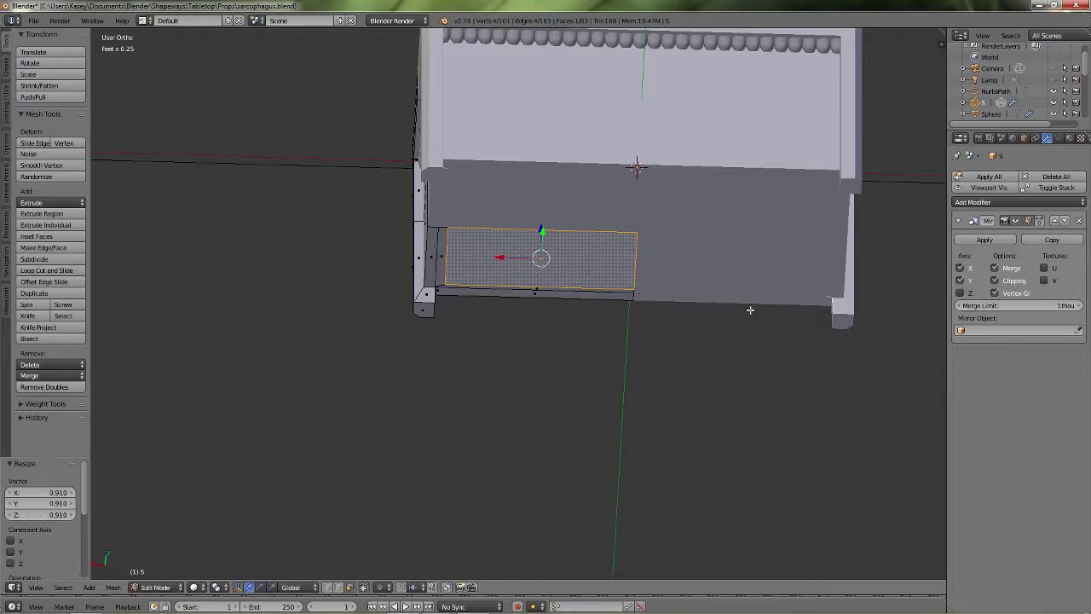
key(KP_1)
key(z)
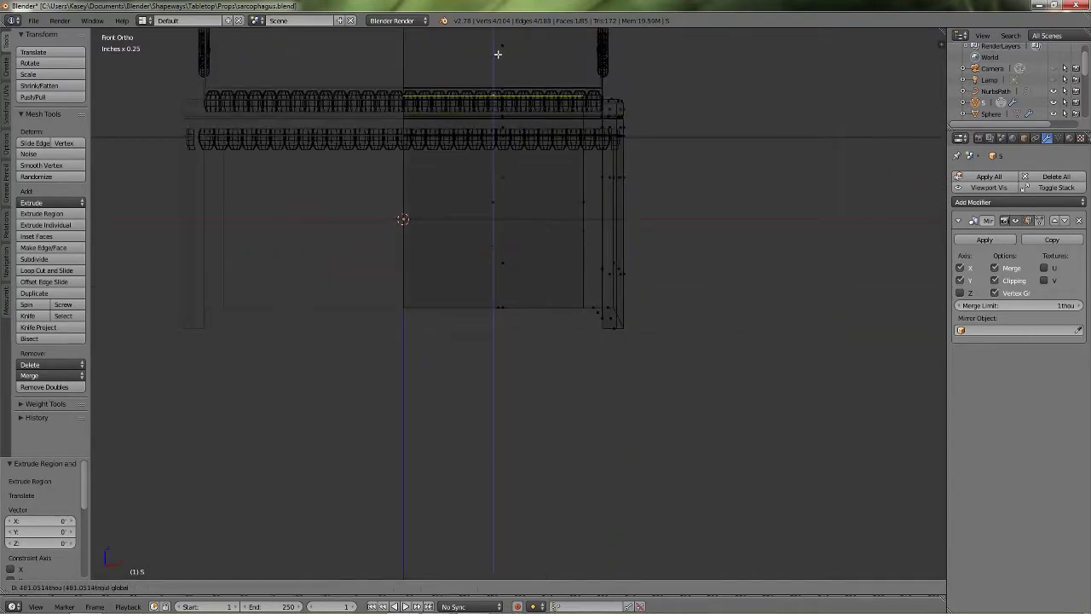
click(498, 54)
middle_drag(498, 54, 587, 97)
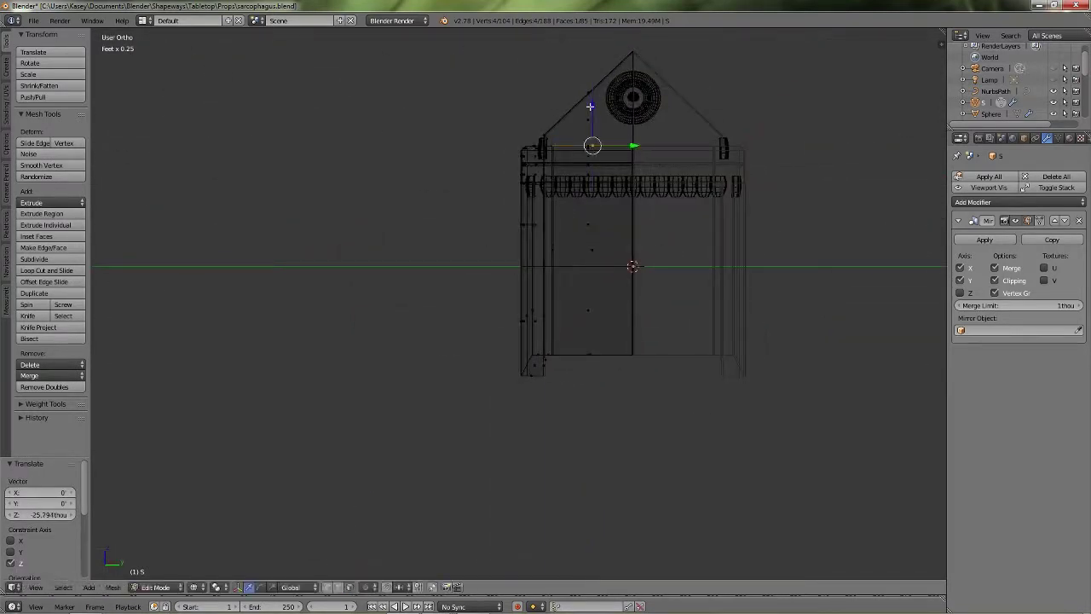
Extrude the cavity's top face up into the lid and narrow it along Y to follow the gable's slope
click(597, 53)
key(s)
key(y)
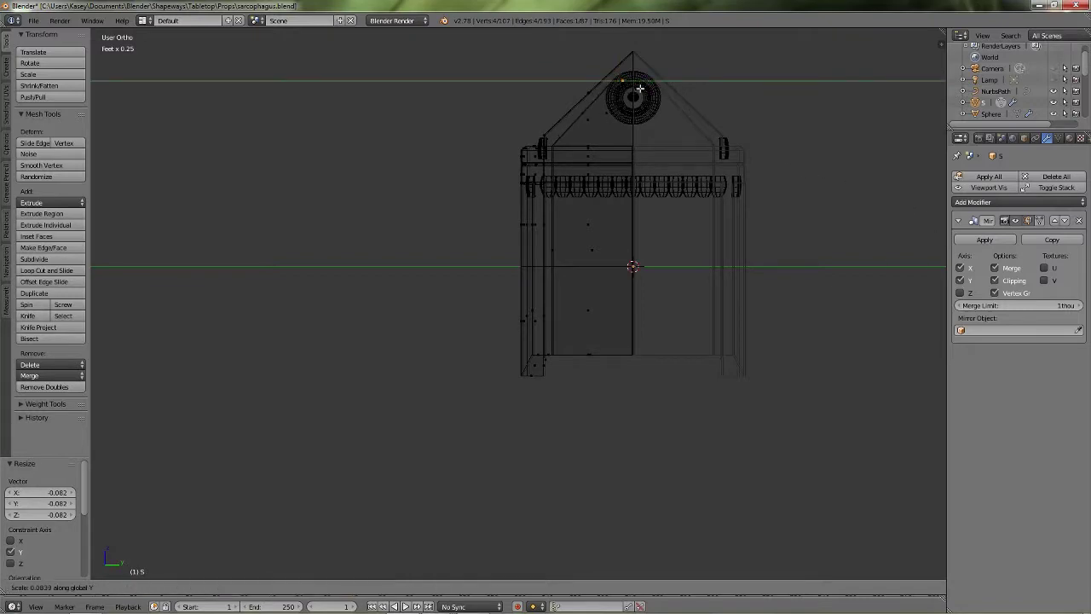
click(675, 95)
key(z)
middle_drag(724, 362, 629, 334)
key(Tab)
scroll(543, 173, up, 6)
scroll(599, 192, down, 9)
scroll(582, 241, up, 4)
Cut an edge loop around the lower part of the body's walls and posts, and level it near the bottom edge
key(Tab)
scroll(579, 323, up, 3)
scroll(611, 246, up, 1)
key(ctrl+r)
click(529, 332)
click(564, 346)
key(KP_1)
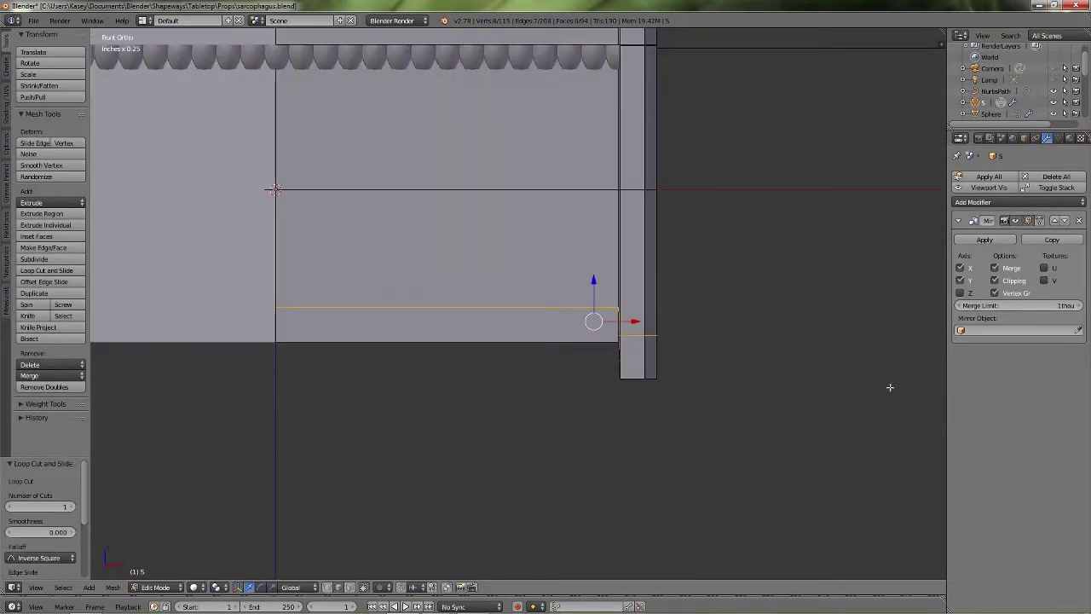
middle_drag(464, 342, 560, 361)
Add a second edge loop around the body, midway between the lower loop and the wall's middle loop
key(ctrl+r)
click(614, 298)
right_click(615, 299)
middle_drag(615, 298, 612, 305)
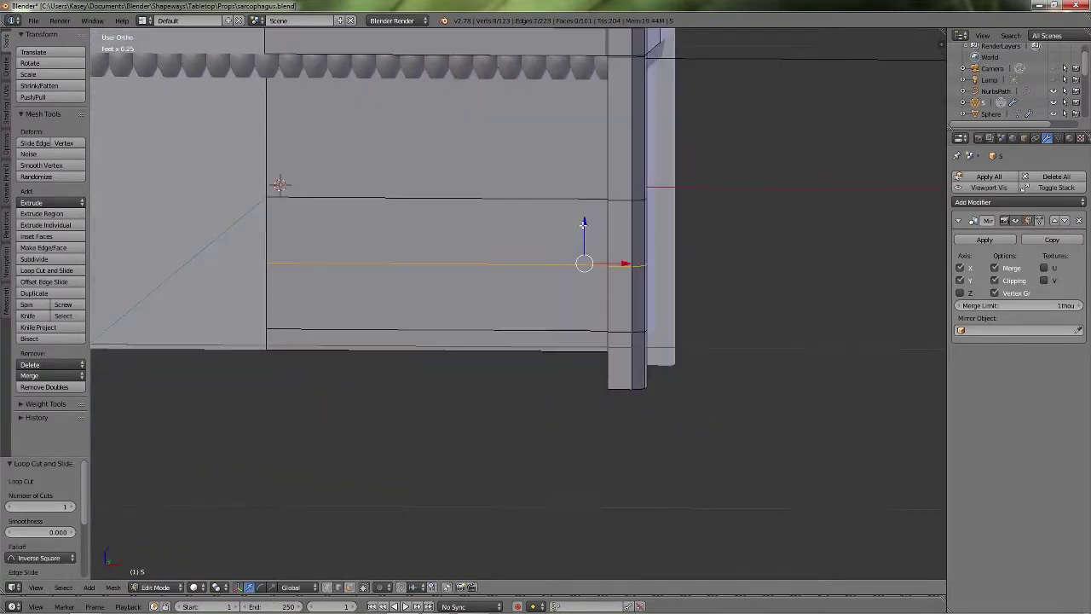
Lower the new edge loop by 85.292 thou and move the long wall's bottom strip outward by 8.21 thou along Y
drag(581, 288, 581, 289)
middle_drag(581, 290, 628, 328)
key(ctrl+Tab)
right_click(400, 336)
key(KP_7)
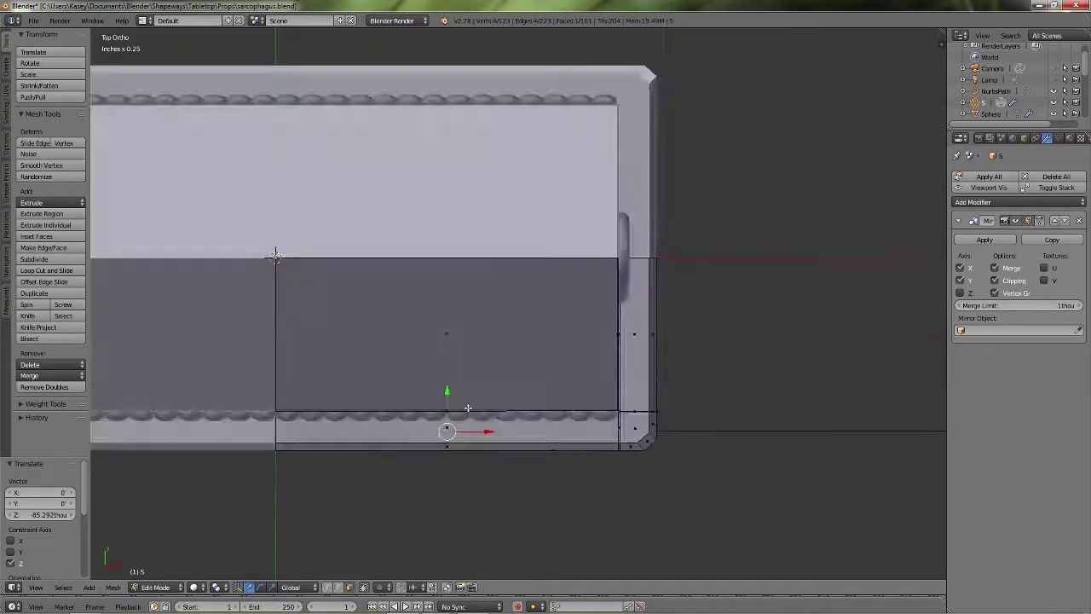
key(z)
drag(447, 394, 448, 401)
Move the end wall's bottom strip outward by 8.21 thou along X
middle_drag(665, 468, 623, 404)
right_click(612, 382)
key(KP_7)
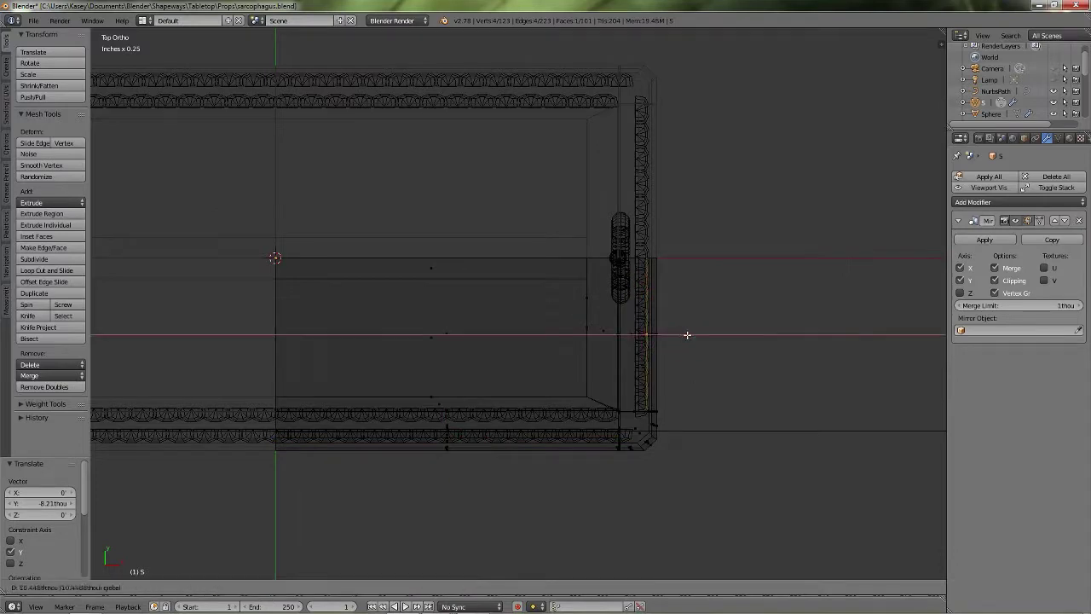
click(687, 335)
key(z)
mouse_move(686, 335)
middle_down()
mouse_move(707, 324)
mouse_move(696, 288)
middle_up()
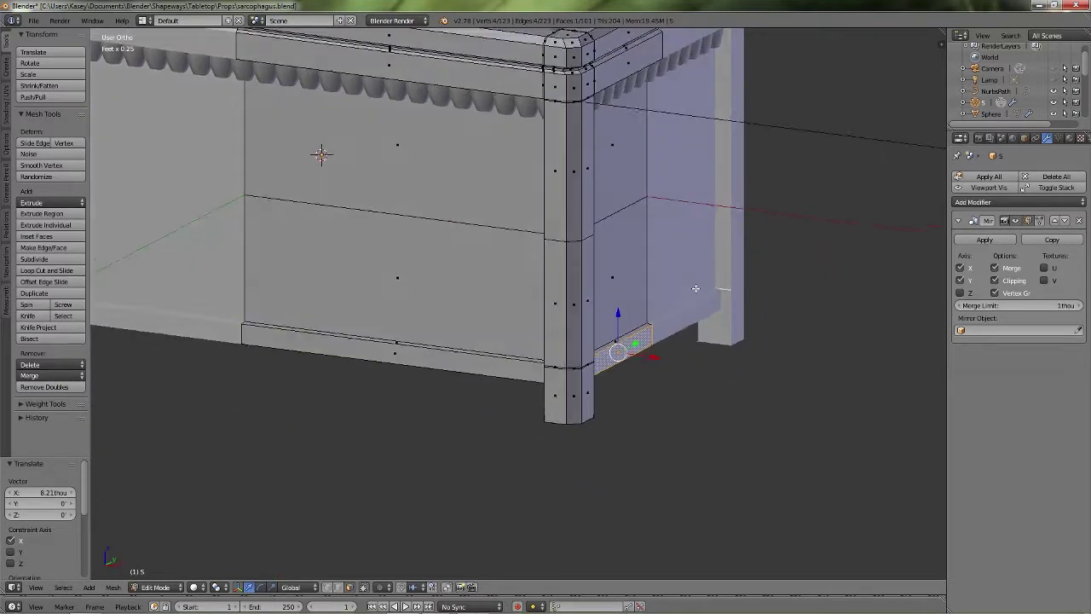
Bevel the upper edges of the protruding bottom strips on the long and end walls by 0.007
key(ctrl+b)
click(730, 373)
scroll(754, 386, down, 3)
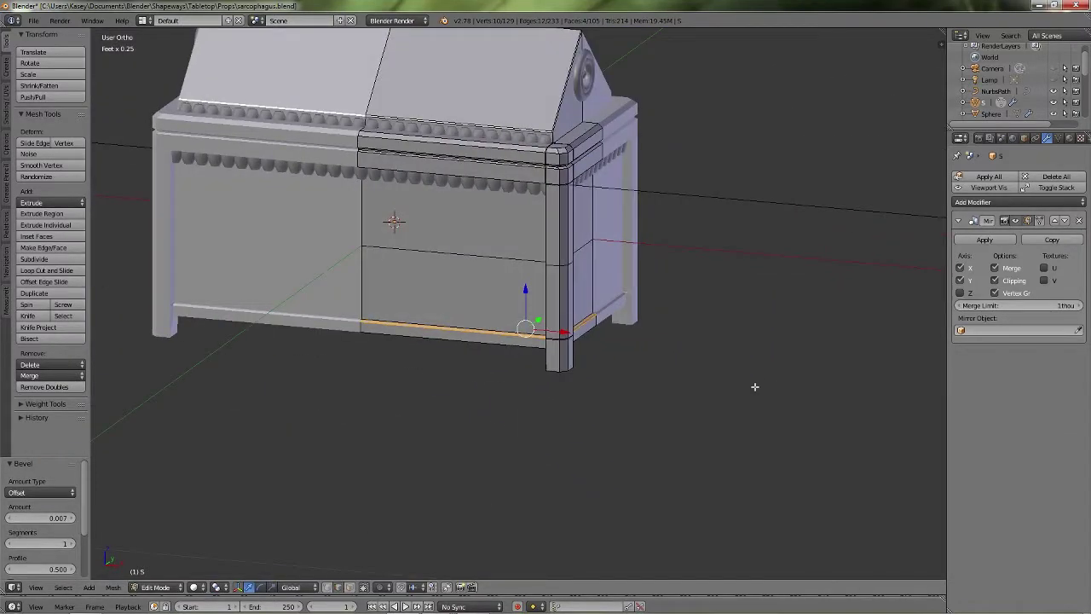
Bevel the lower edges of the upper rail above the bead rows on the long and end walls, and finish mesh editing
scroll(754, 386, up, 5)
middle_drag(690, 390, 580, 397)
scroll(704, 375, down, 3)
right_click(499, 105)
shift+right_click(599, 100)
key(ctrl+b)
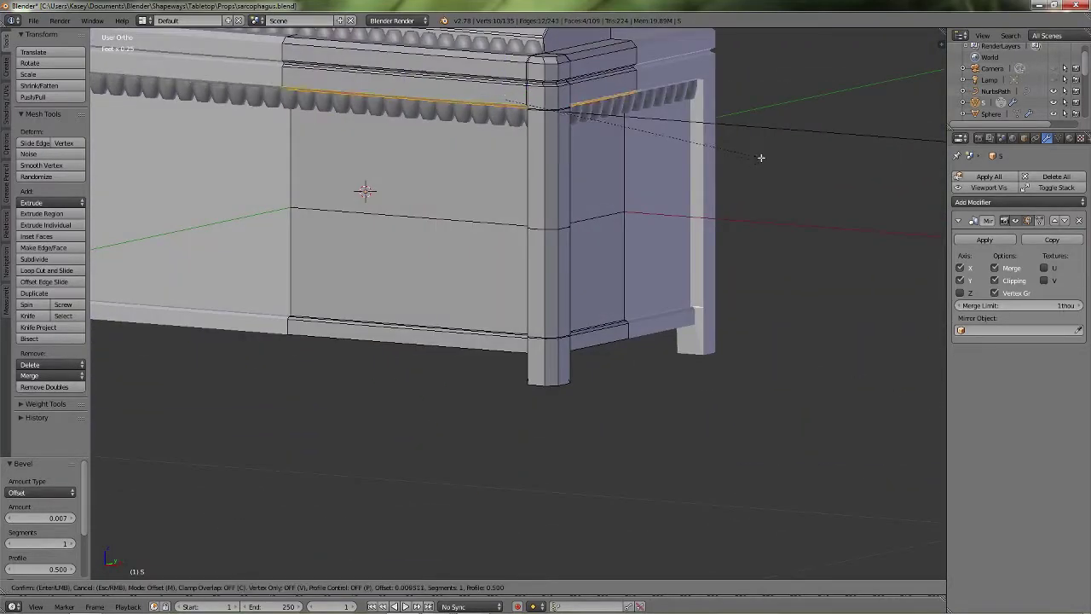
key(Tab)
Duplicate all the sarcophagus objects in place
scroll(732, 253, down, 4)
middle_drag(670, 295, 717, 343)
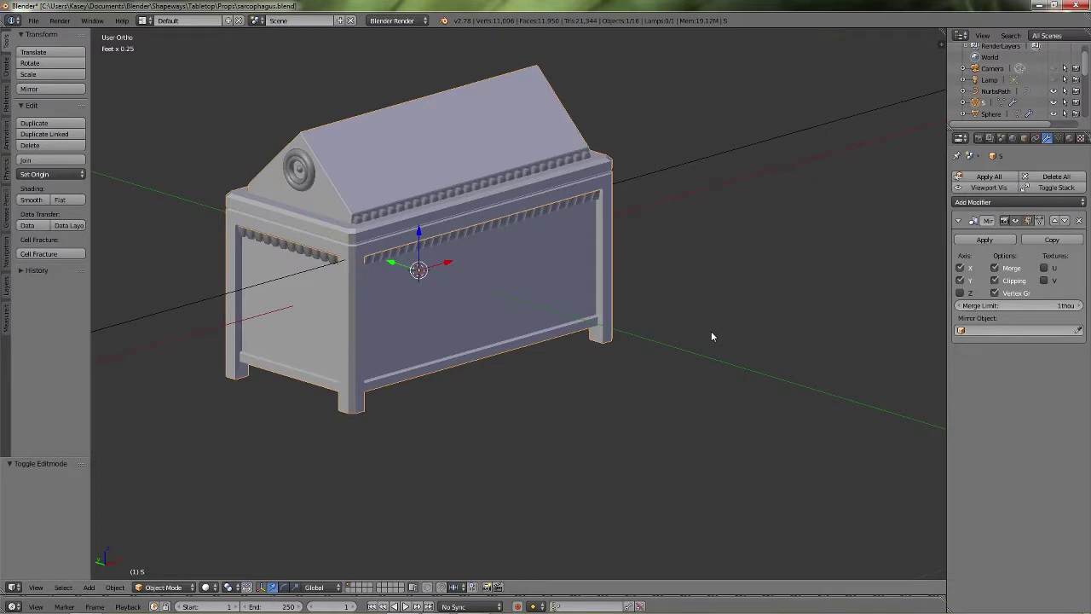
key(shift+d)
right_click(711, 335)
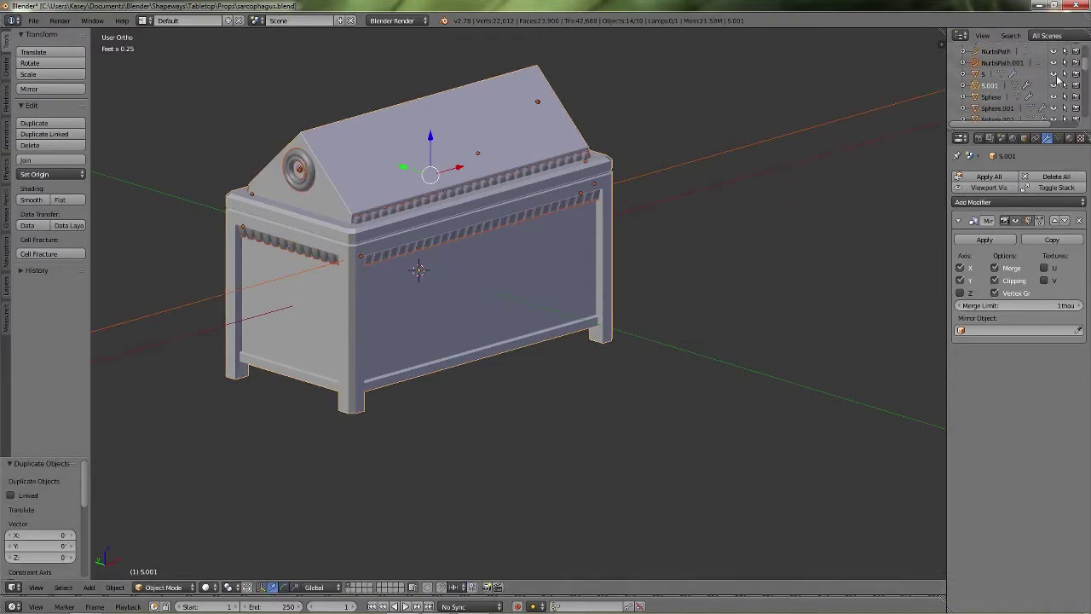
Hide the original body S and apply its Mirror modifier
click(984, 74)
click(985, 239)
click(980, 203)
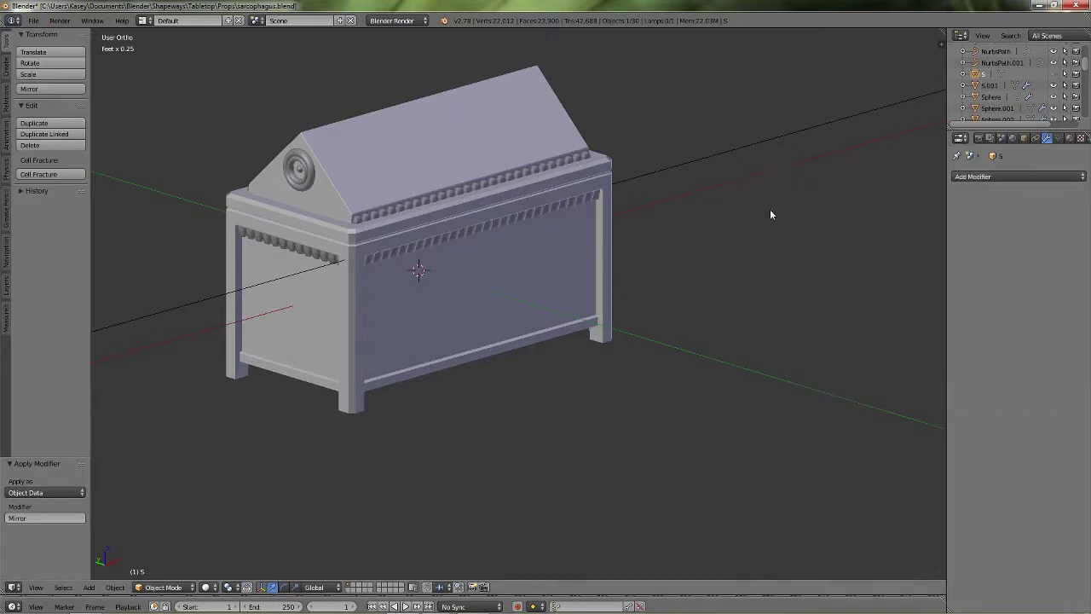
Apply the Mirror modifier on the duplicate body S.001 and give it a Boolean modifier set to Union
click(990, 85)
key(g)
right_click(904, 291)
click(980, 241)
key(ctrl+z)
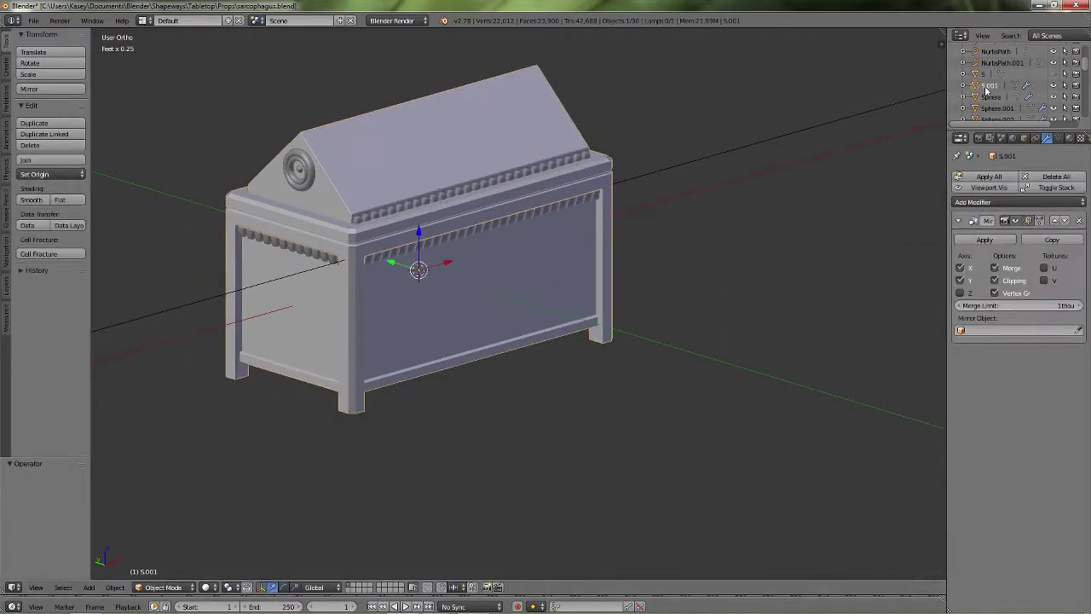
click(1018, 202)
click(856, 237)
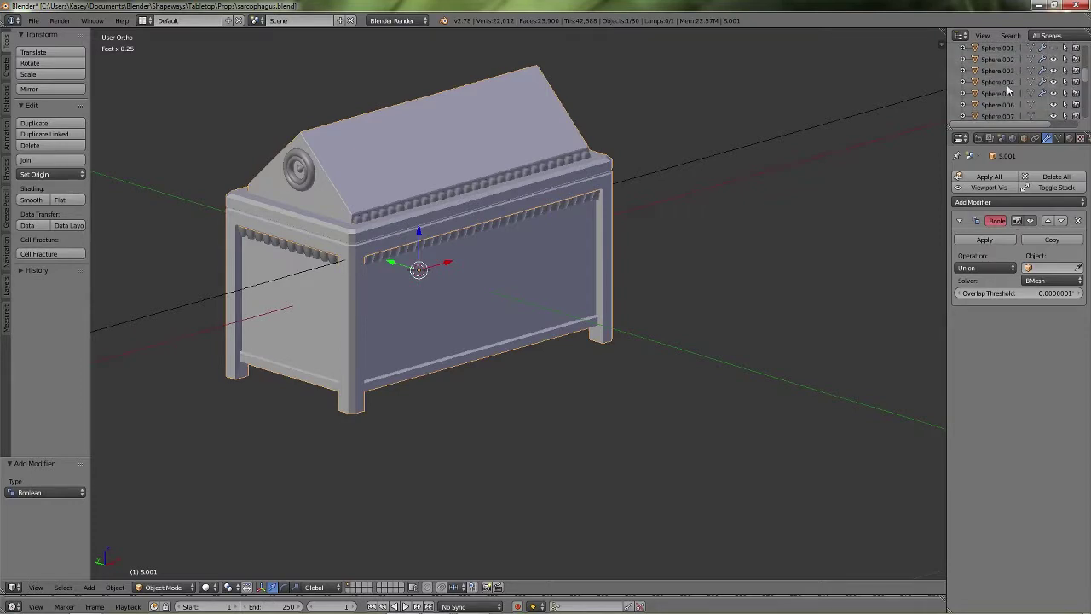
Hide the original bead and ring ornament objects, up to Sphere.007 and Torus.003, leaving their duplicates visible
click(1006, 84)
scroll(1006, 89, up, 2)
click(998, 89)
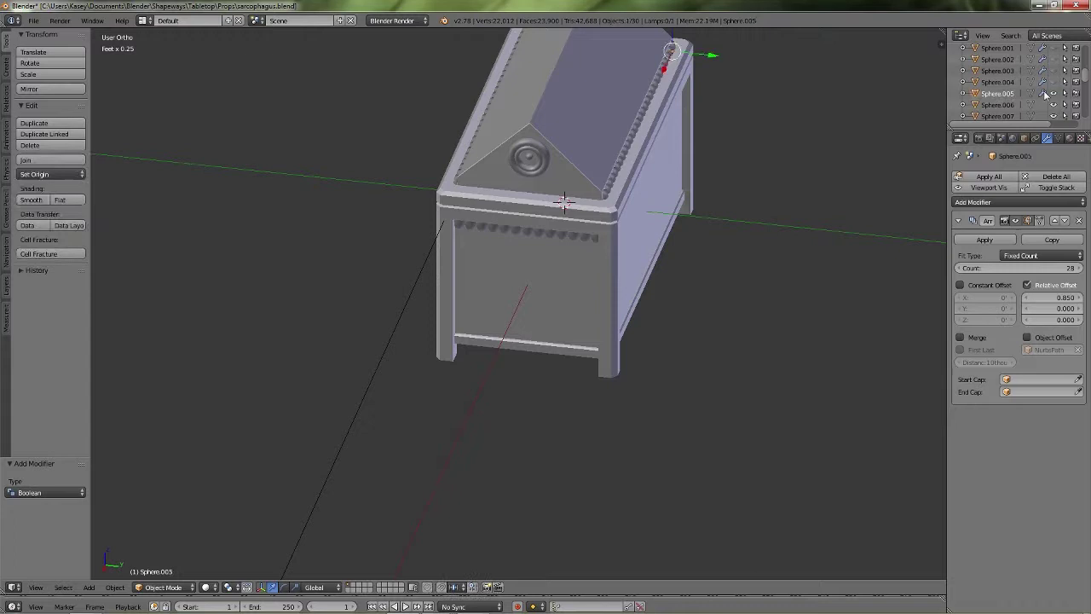
click(997, 116)
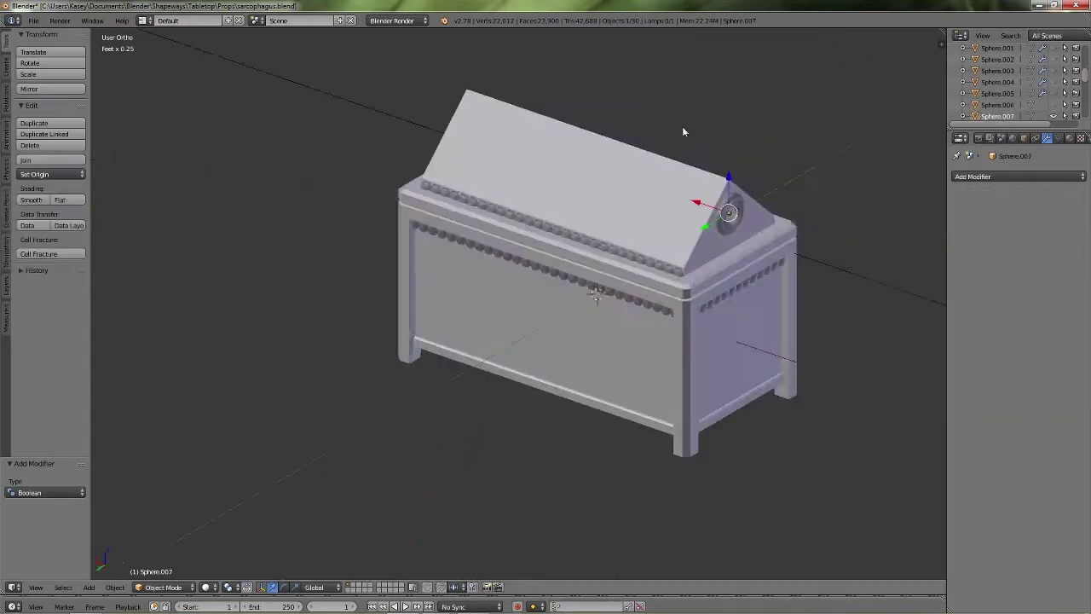
scroll(1001, 108, down, 1)
click(998, 108)
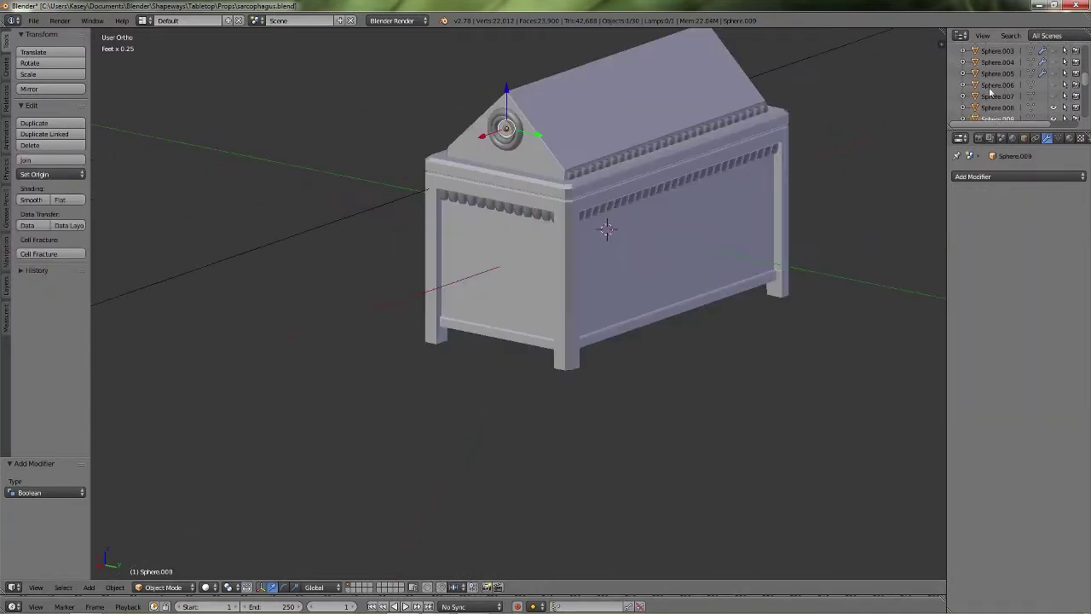
scroll(1053, 102, down, 2)
click(1061, 90)
click(1050, 78)
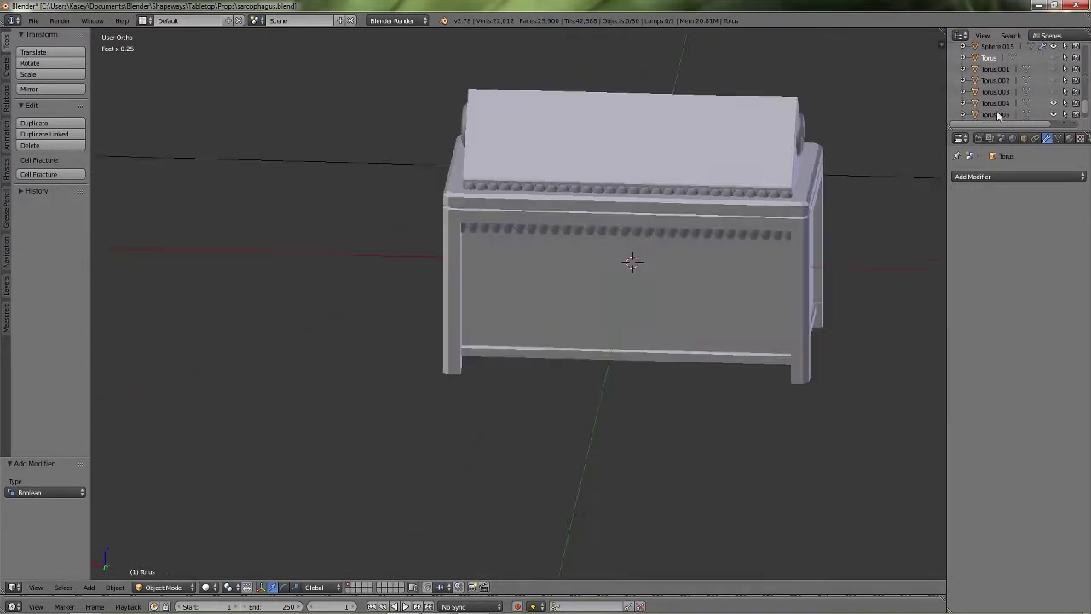
scroll(1053, 98, down, 2)
click(1056, 85)
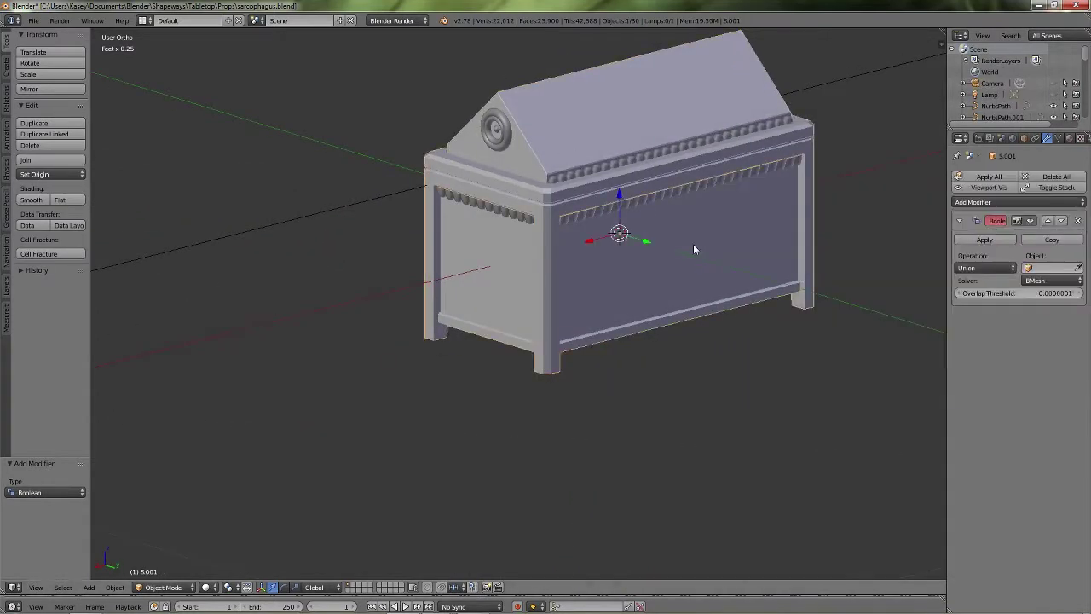
Make three copies of the Boolean union modifier on the duplicate body S.001
click(114, 587)
mouse_move(142, 535)
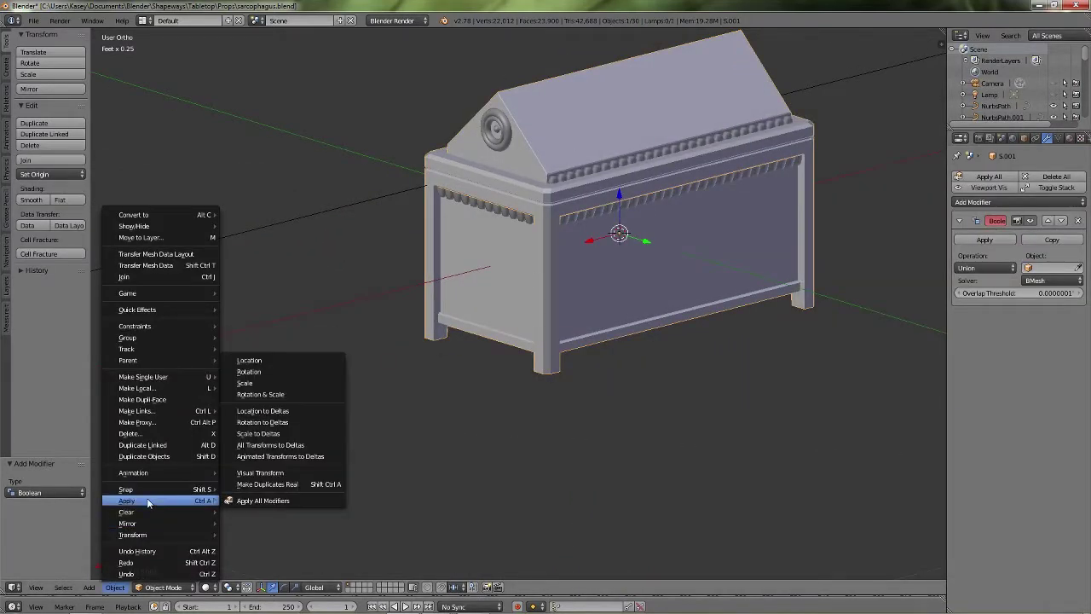
click(1052, 239)
click(1051, 239)
click(1051, 239)
Union the long wall's bead row into the duplicate body with the first Boolean modifier and apply it
scroll(833, 237, up, 4)
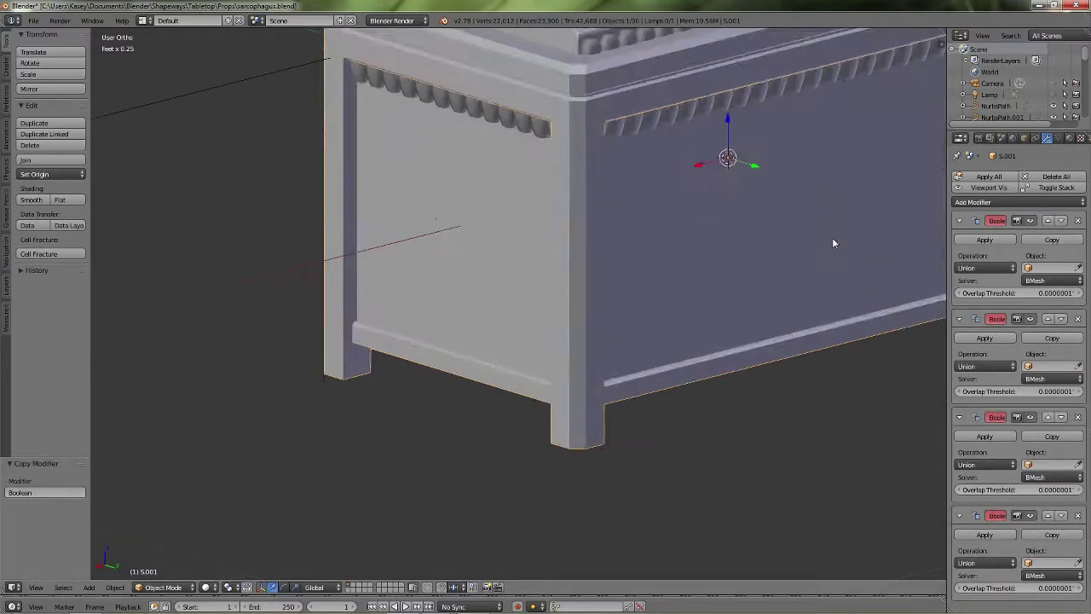
key(Tab)
key(Tab)
shift+middle_drag(834, 239, 626, 426)
click(621, 264)
scroll(1036, 94, down, 5)
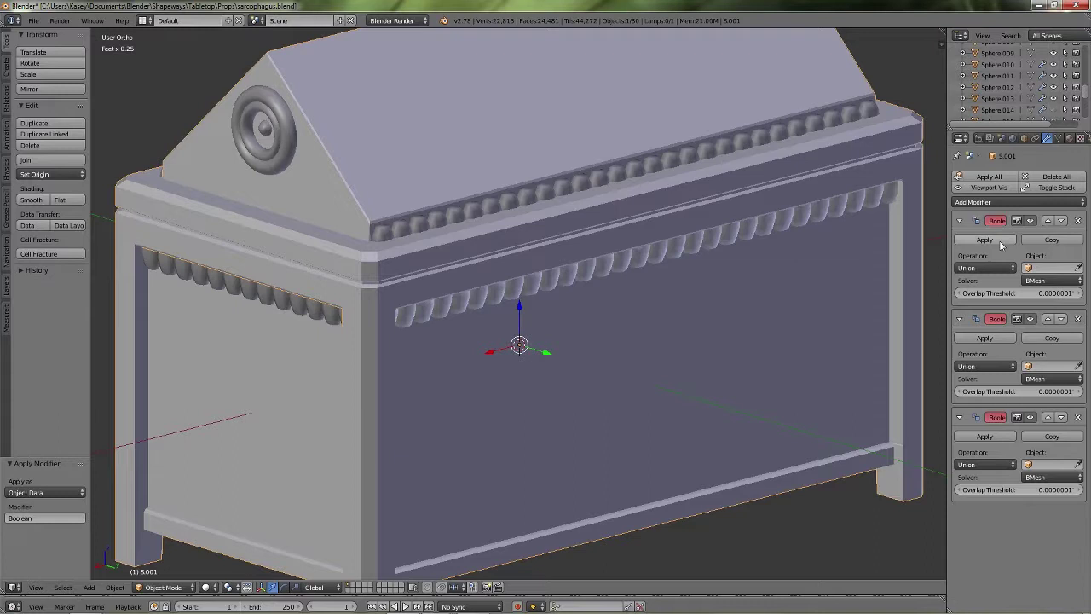
Add three more copies of the Boolean union modifier to the body
click(1033, 438)
click(1032, 438)
click(1032, 438)
Union the lid's bead row Sphere.010 and the end wall's bead row into the body, applying both Boolean modifiers
click(1069, 268)
click(748, 143)
click(1053, 65)
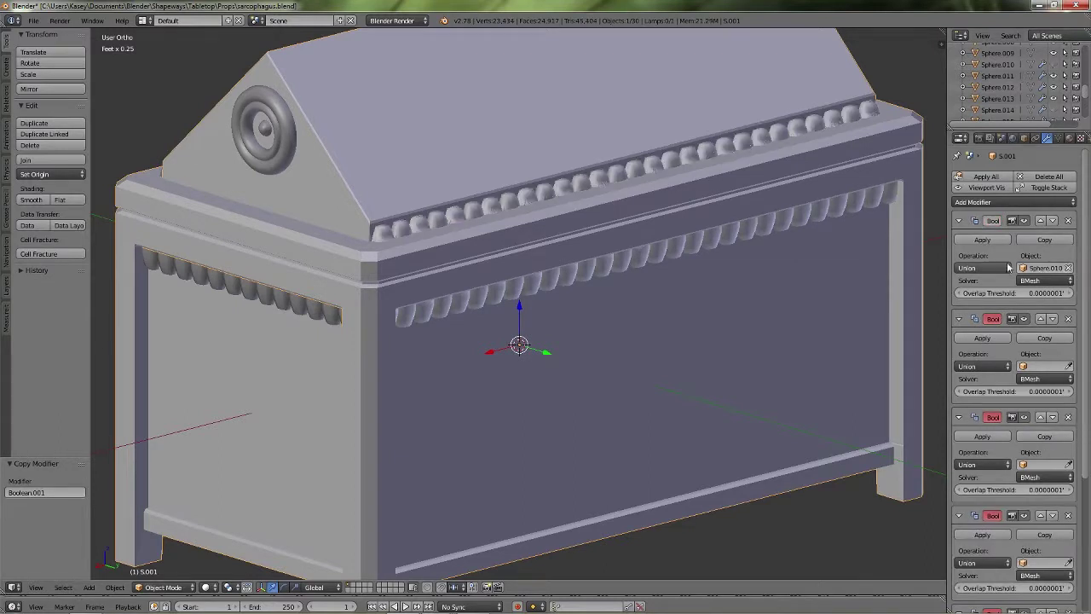
click(982, 240)
click(982, 240)
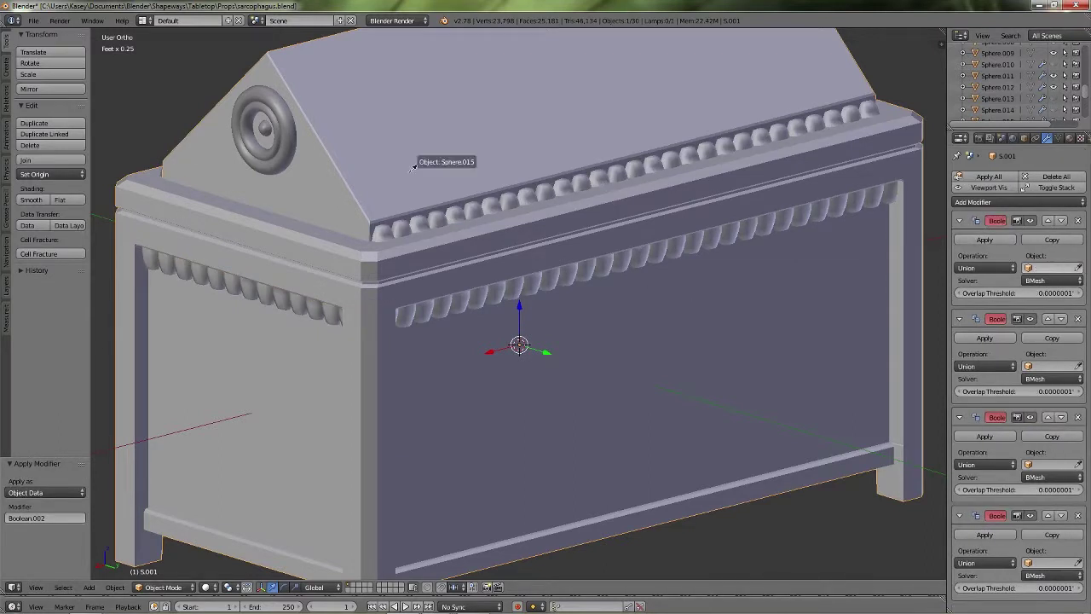
Union the gable ornament's ring Torus.007 into the body, hide the ring object and apply the modifier
click(264, 128)
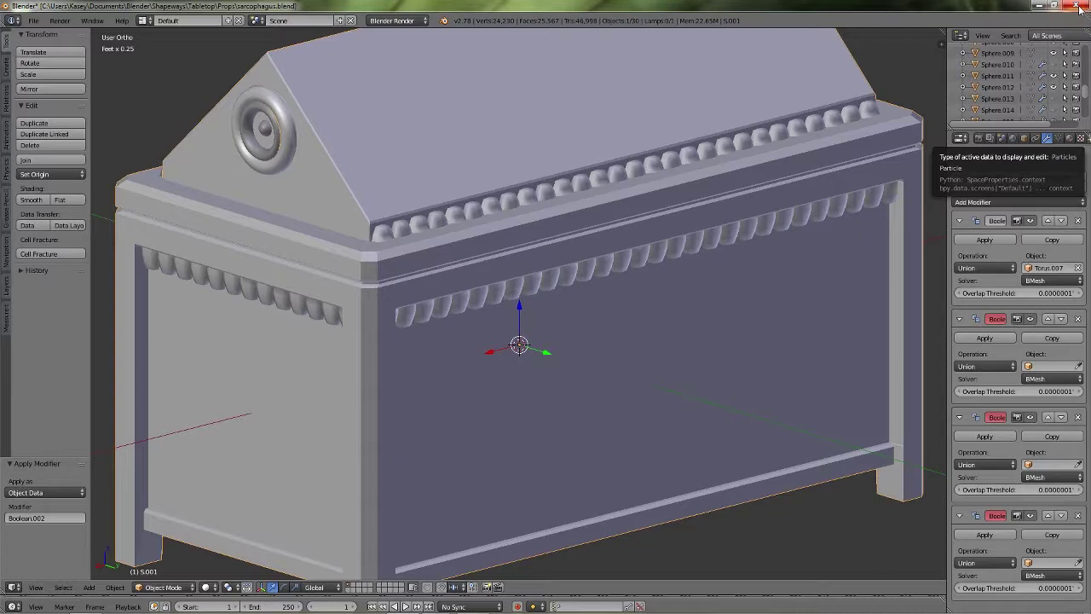
scroll(1017, 101, down, 6)
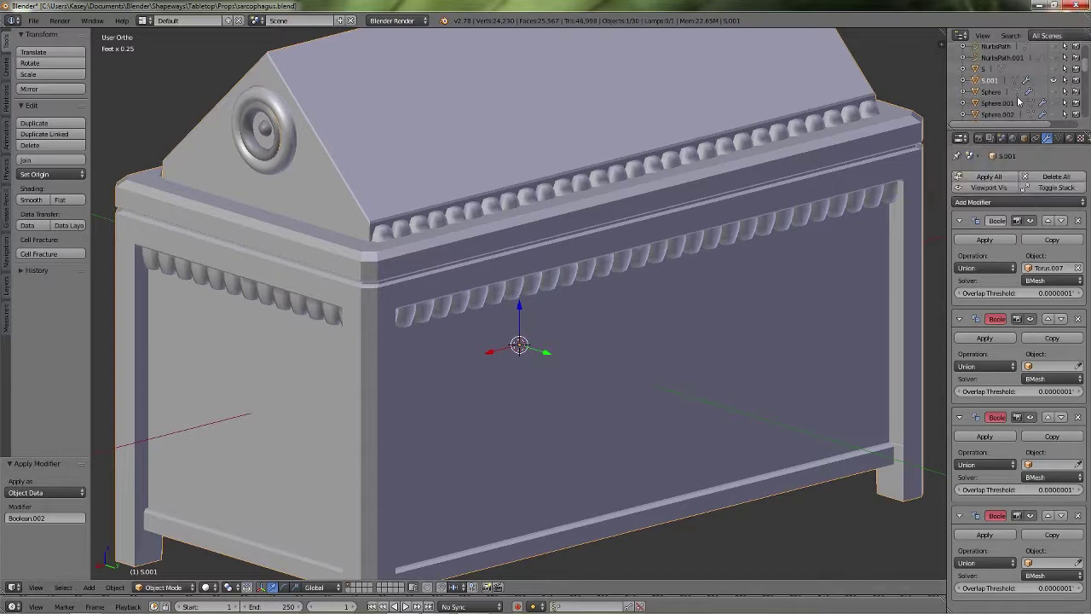
click(1052, 114)
click(985, 239)
Union the gable ornament's other ring into the body and apply that Boolean modifier
click(1079, 268)
click(253, 114)
click(986, 240)
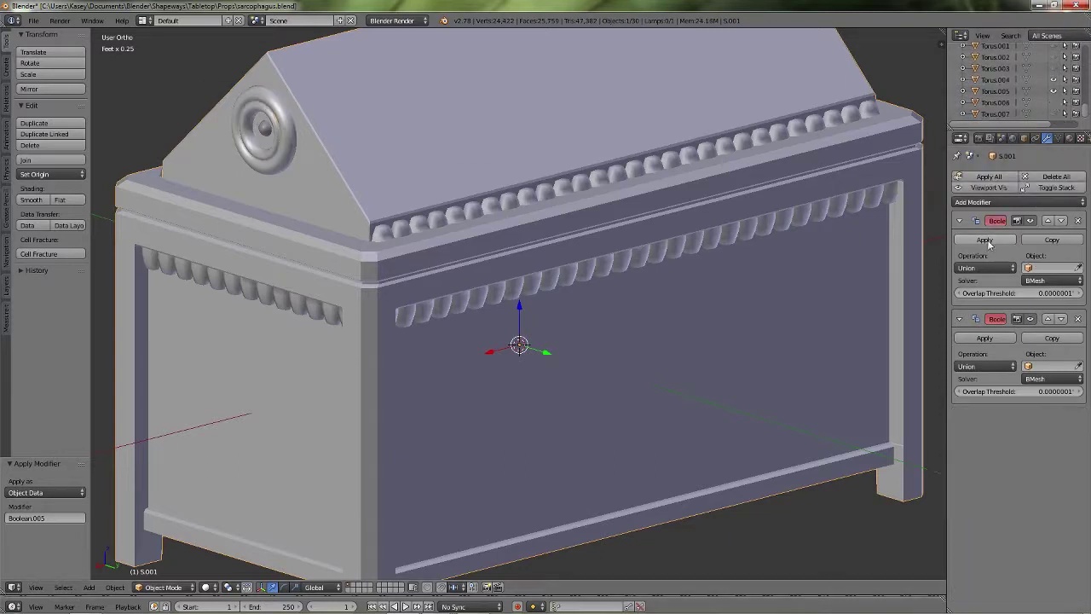